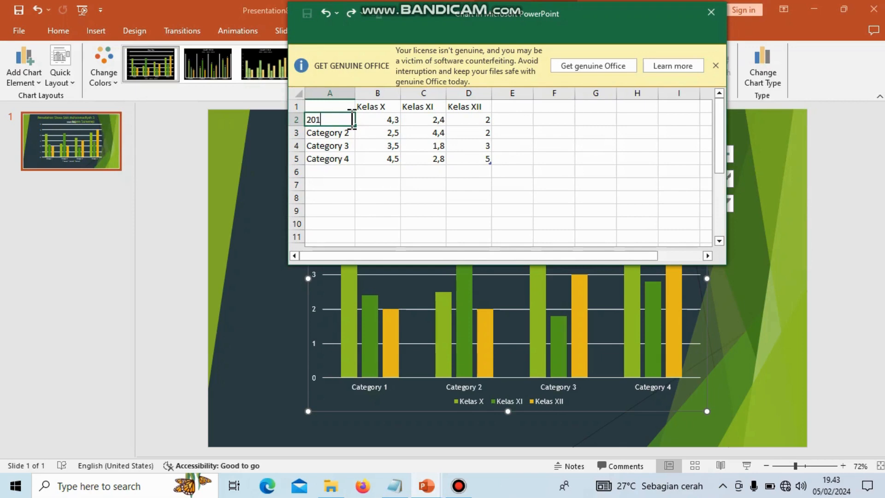
Label the four chart categories in cells A2 to A5 of the data sheet as 2020, 2021, 2022 and 2023
{"action": "key", "text": "BackSpace"}
{"action": "type", "text": "20"}
{"action": "key", "text": "Return"}
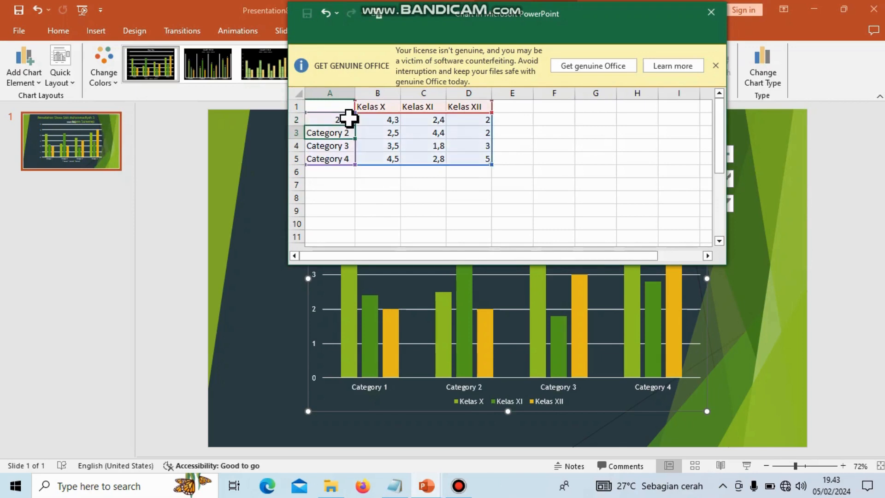
{"action": "type", "text": "2"}
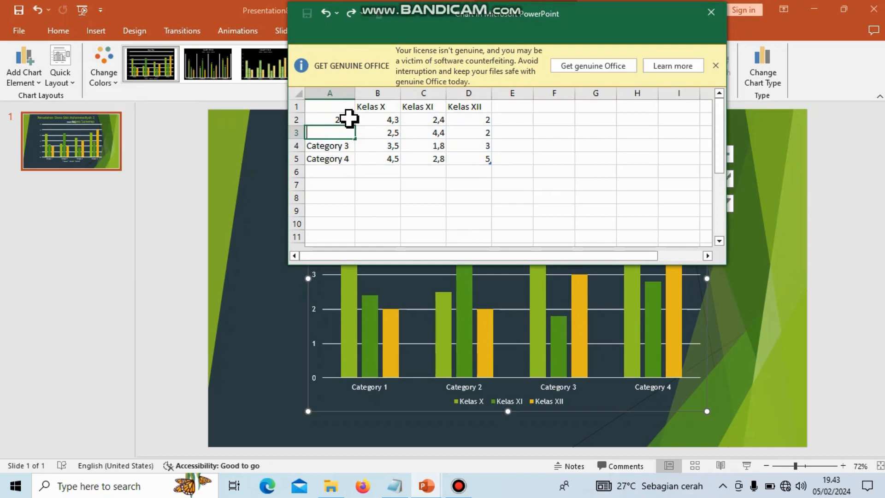
{"action": "type", "text": "021"}
{"action": "key", "text": "Return"}
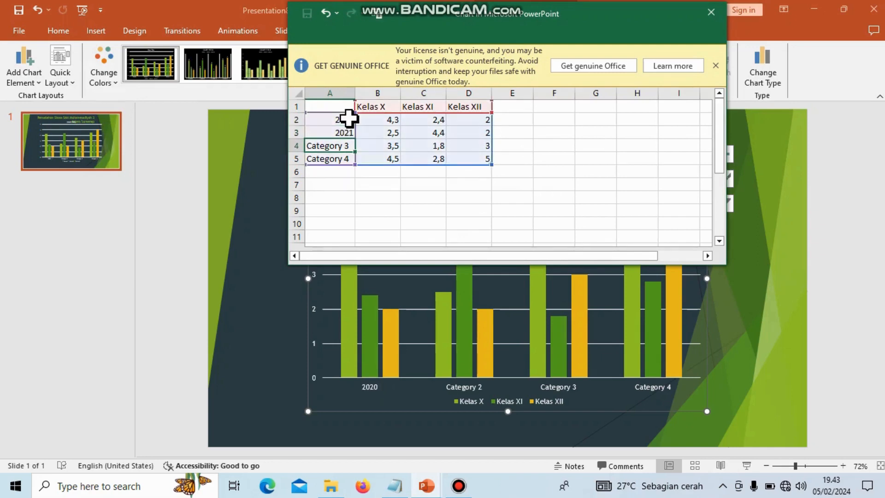
{"action": "type", "text": "2022"}
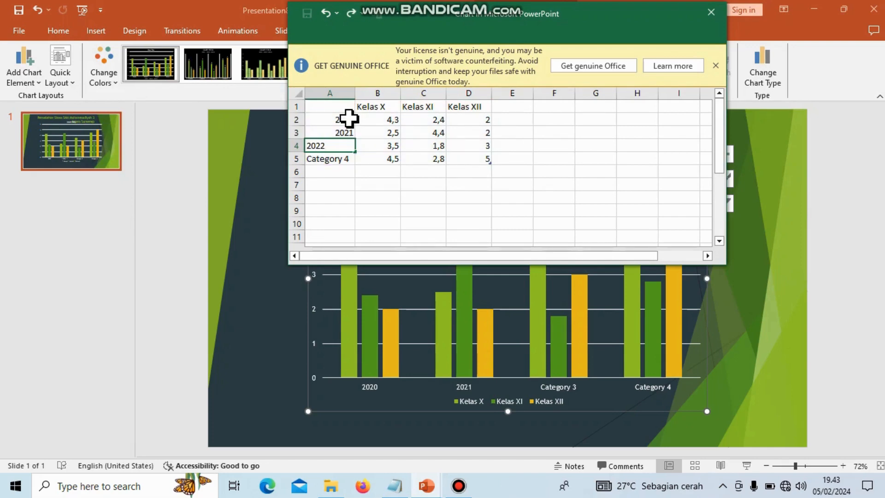
{"action": "key", "text": "Return"}
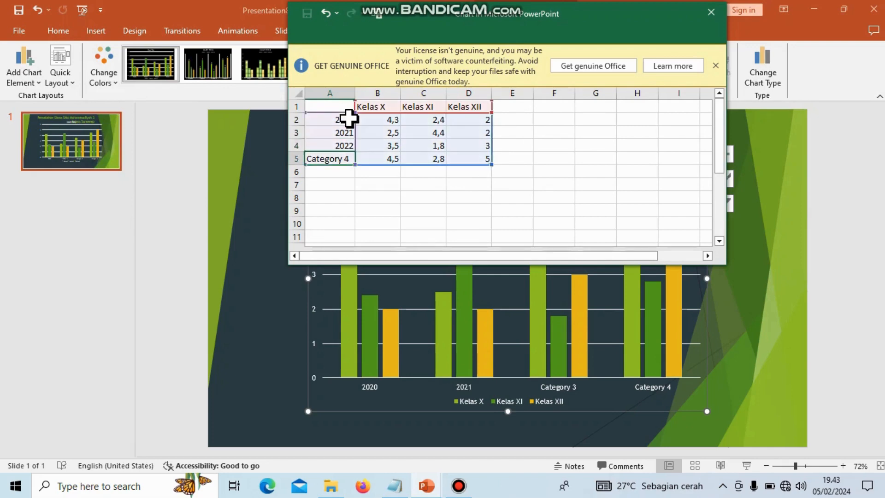
{"action": "type", "text": "20"}
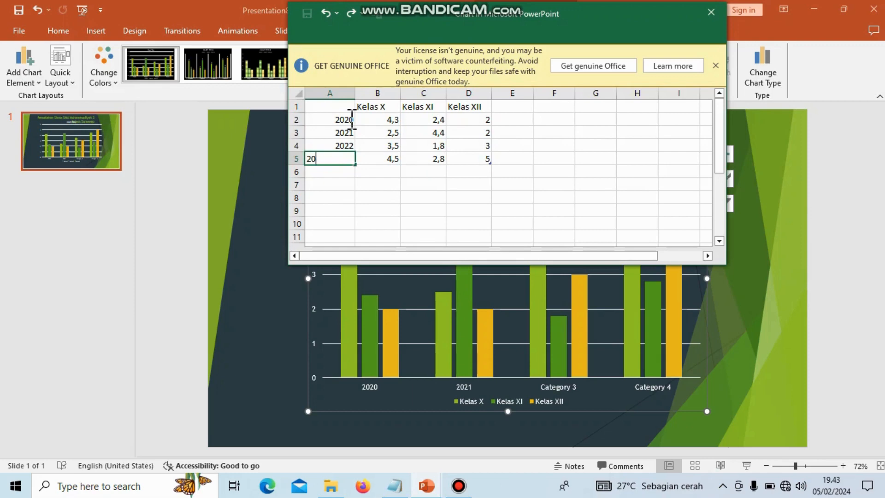
{"action": "type", "text": "23"}
{"action": "left_click", "coordinate": [378, 187]}
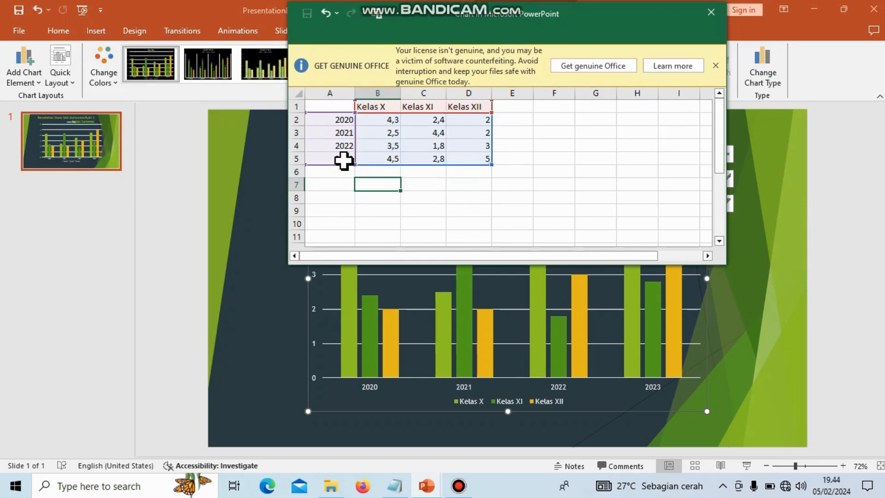
Fill the Kelas X column of the chart data with 50, 45, 60 and 55 for 2020 to 2023
{"action": "left_click", "coordinate": [386, 122]}
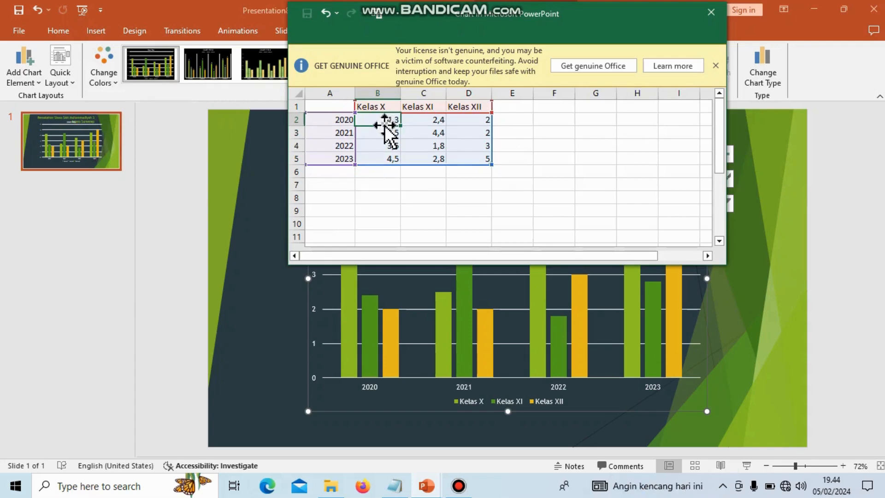
{"action": "type", "text": "50"}
{"action": "key", "text": "Return"}
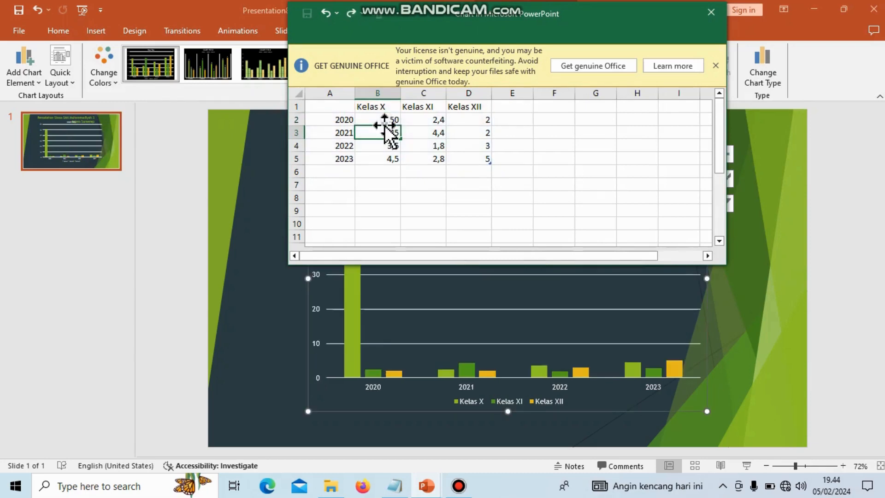
{"action": "key", "text": "Return"}
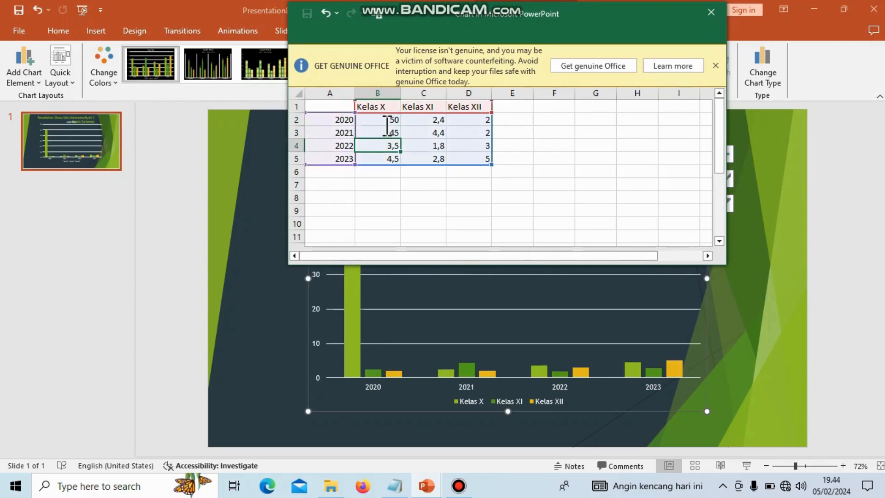
{"action": "type", "text": "60"}
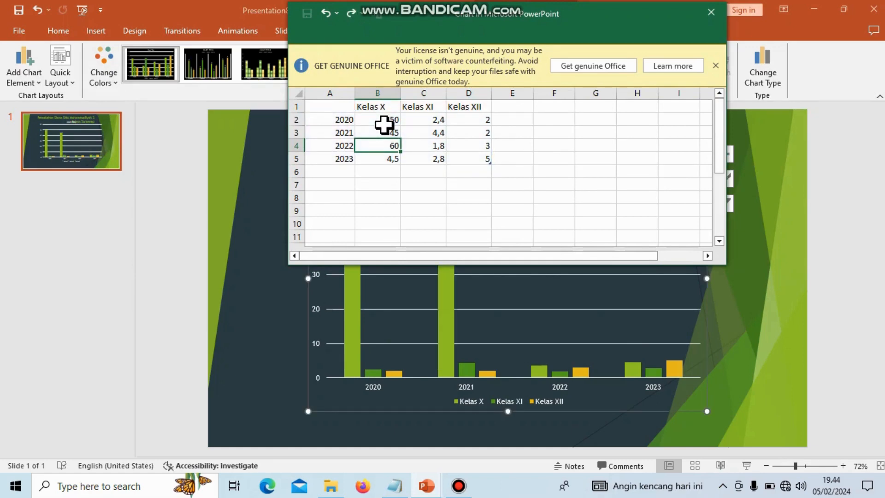
{"action": "key", "text": "Return"}
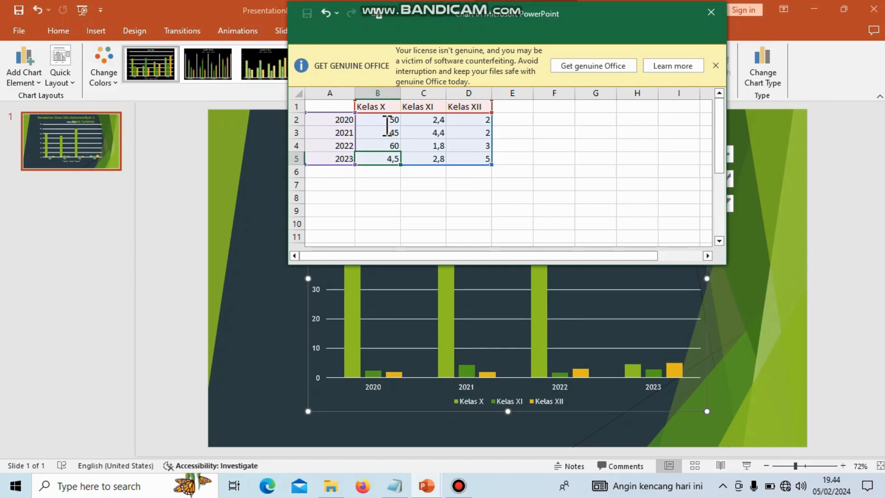
{"action": "type", "text": "55"}
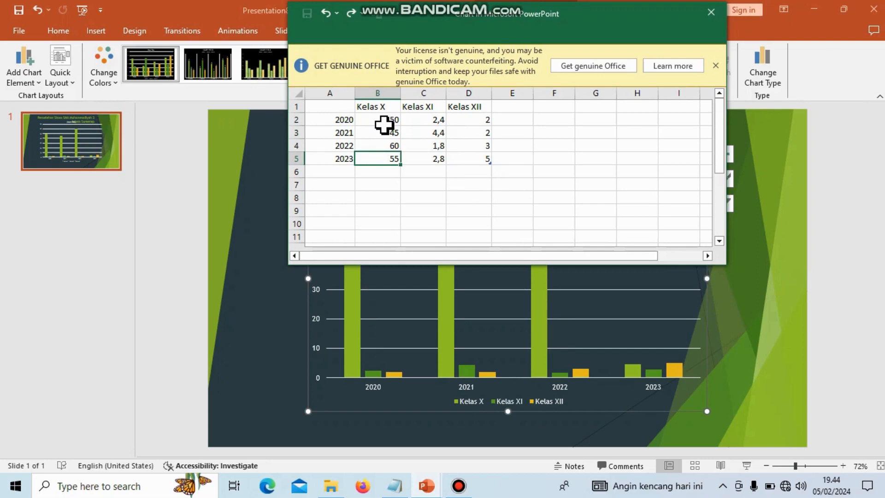
{"action": "key", "text": "Up"}
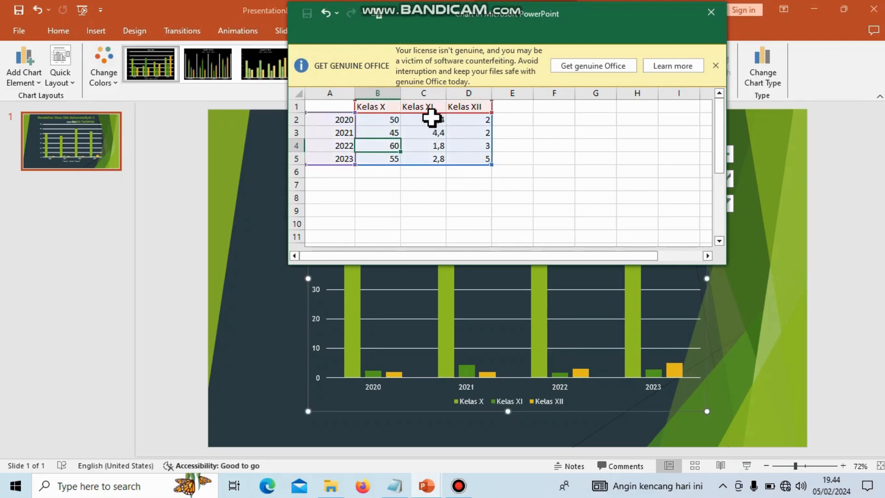
Fill the Kelas XI column of the chart data with 52, 48, 56 and 57 for 2020 to 2023
{"action": "left_click", "coordinate": [430, 119]}
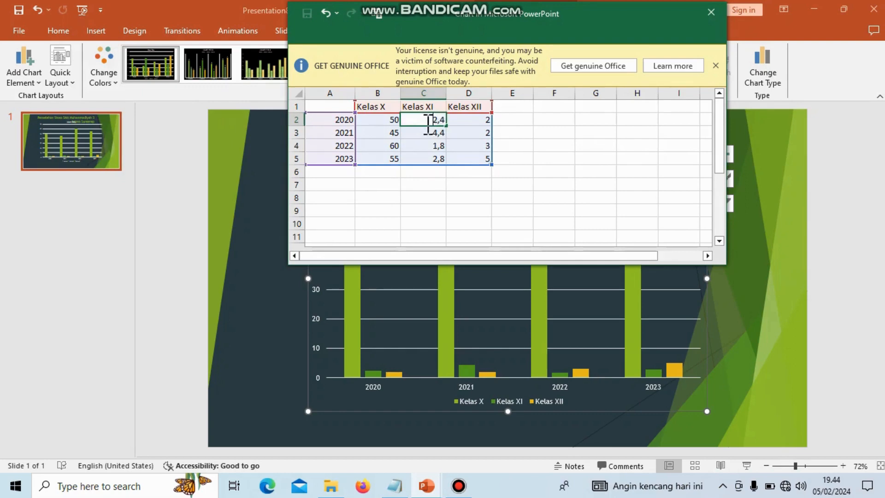
{"action": "type", "text": "52"}
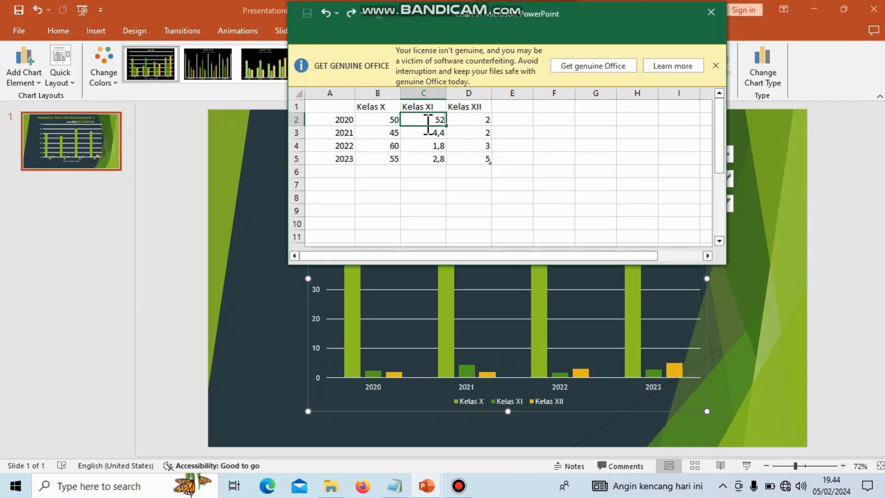
{"action": "key", "text": "Return"}
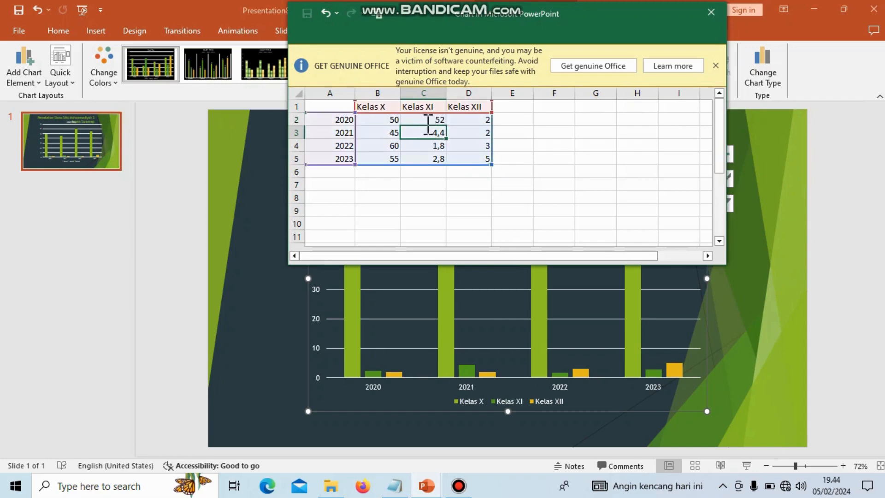
{"action": "type", "text": "4"}
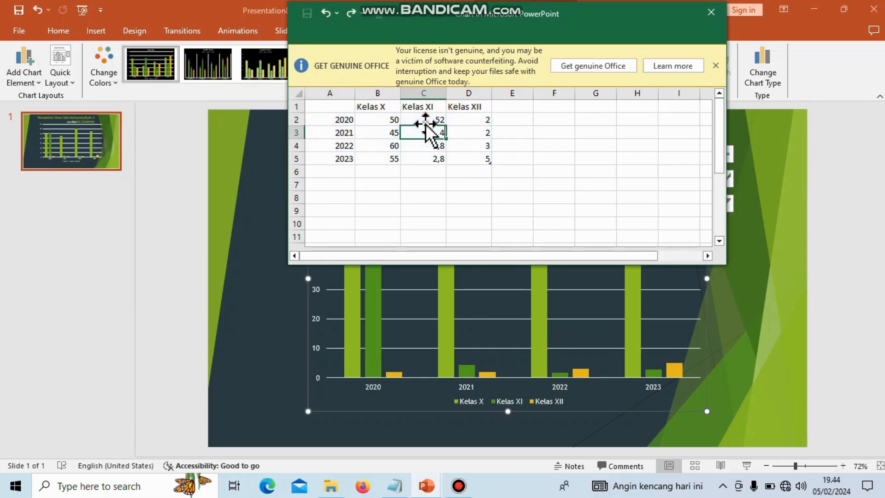
{"action": "type", "text": "8"}
{"action": "key", "text": "Return"}
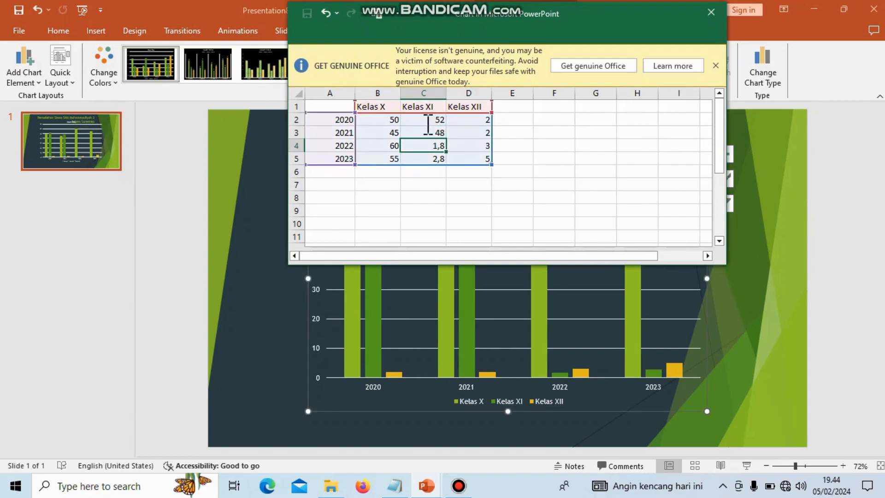
{"action": "type", "text": "5"}
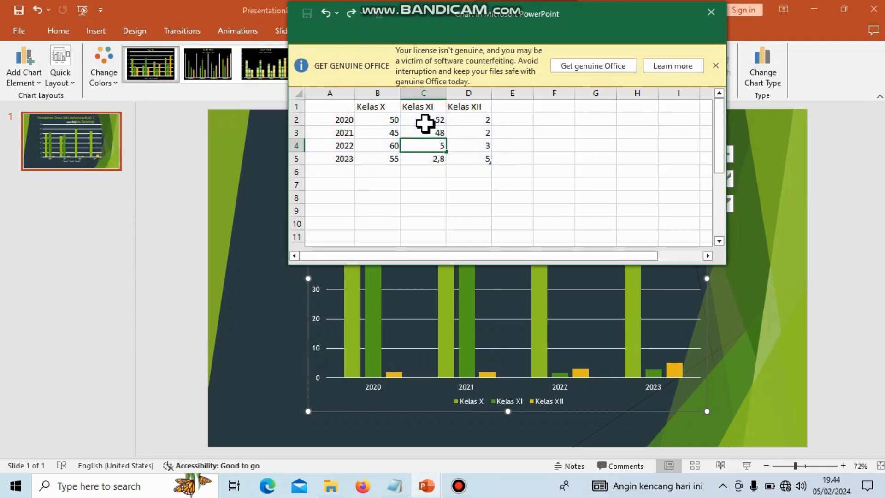
{"action": "type", "text": "6"}
{"action": "key", "text": "Return"}
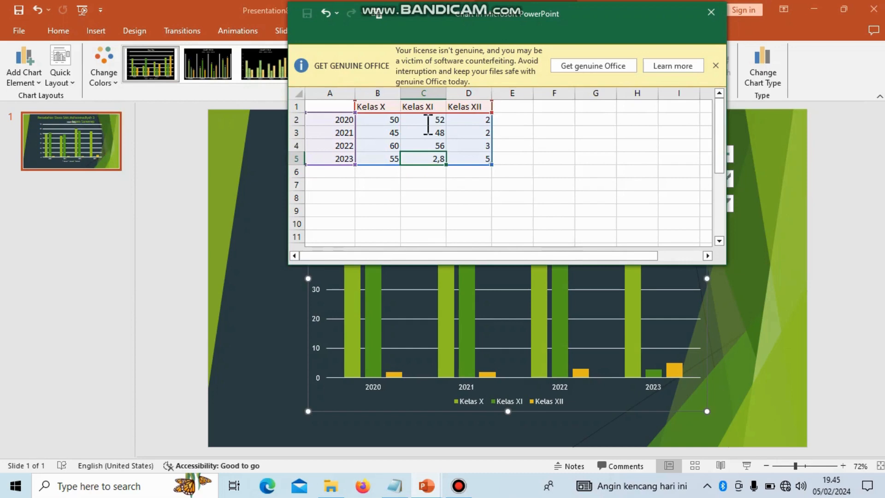
{"action": "type", "text": "57"}
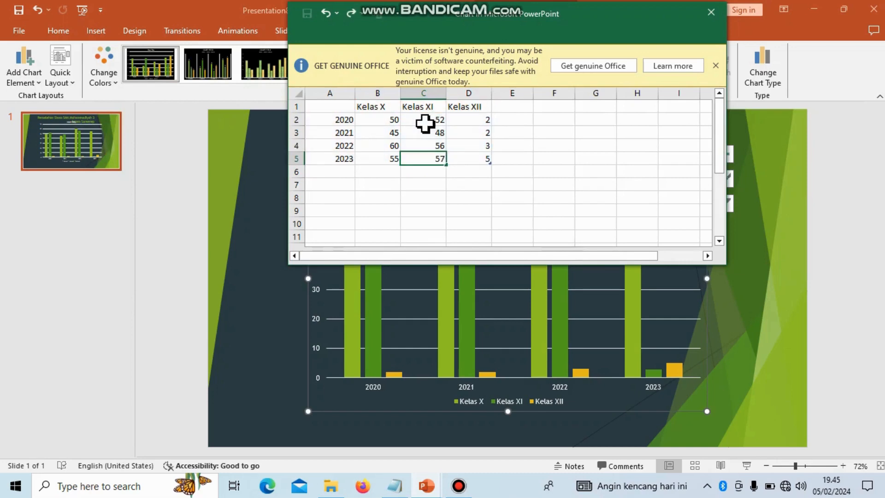
Enter 70, 80, 75 and 65 in the Kelas XII column for 2020 to 2023 and close the chart data sheet
{"action": "left_click", "coordinate": [470, 118]}
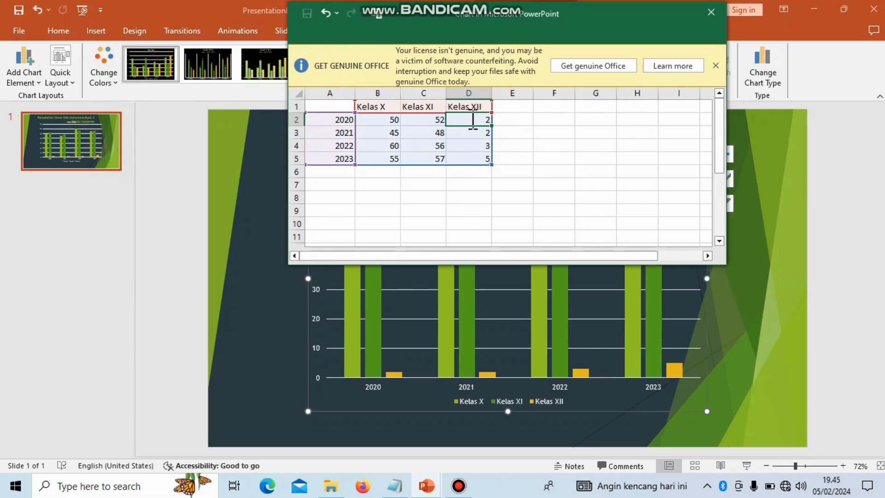
{"action": "double_click", "coordinate": [473, 119]}
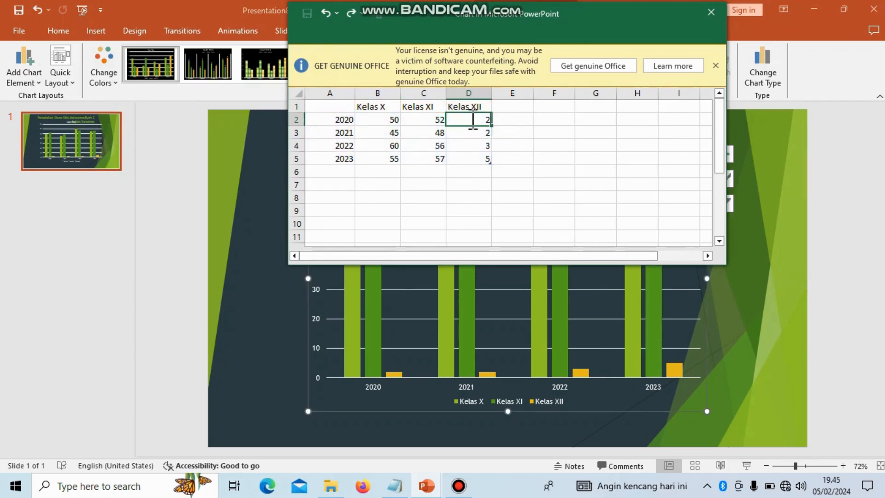
{"action": "key", "text": "BackSpace"}
{"action": "type", "text": "70"}
{"action": "key", "text": "Return"}
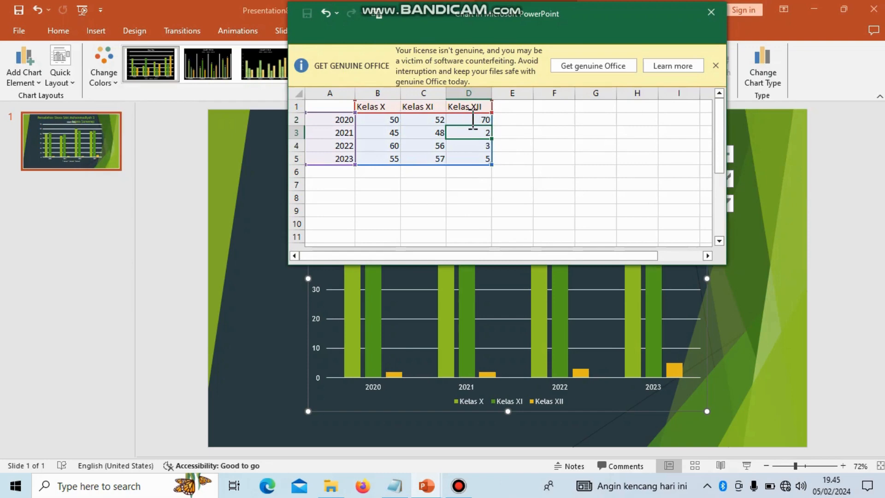
{"action": "type", "text": "8"}
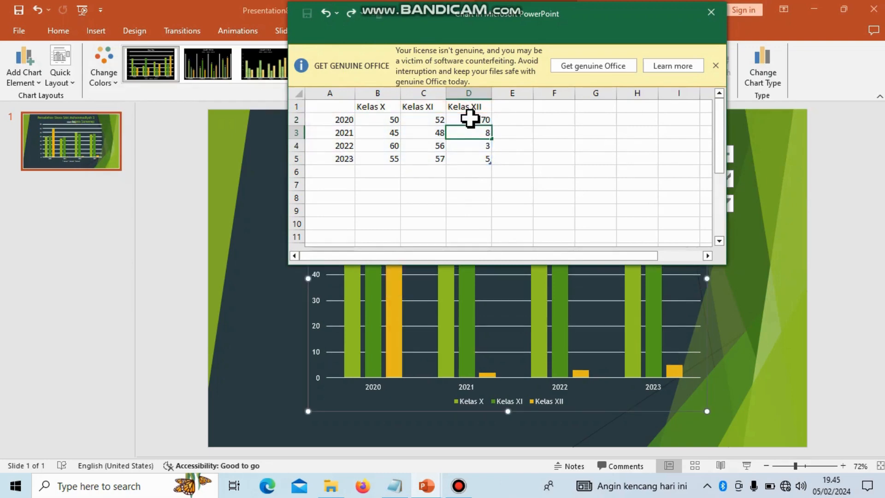
{"action": "type", "text": "0"}
{"action": "key", "text": "Return"}
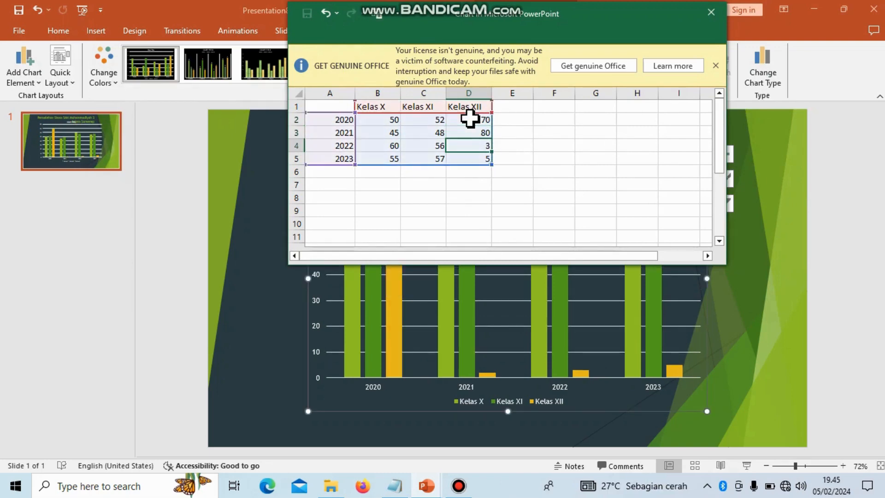
{"action": "type", "text": "75"}
{"action": "key", "text": "ctrl+Return"}
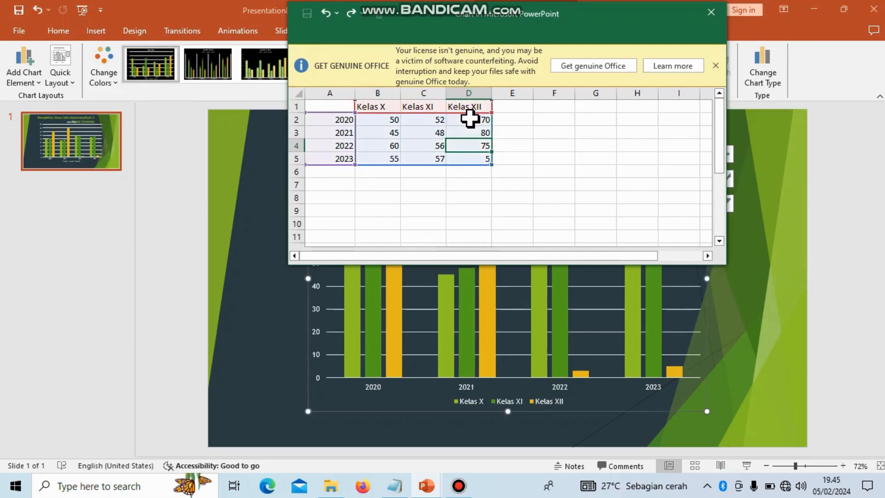
{"action": "key", "text": "Return"}
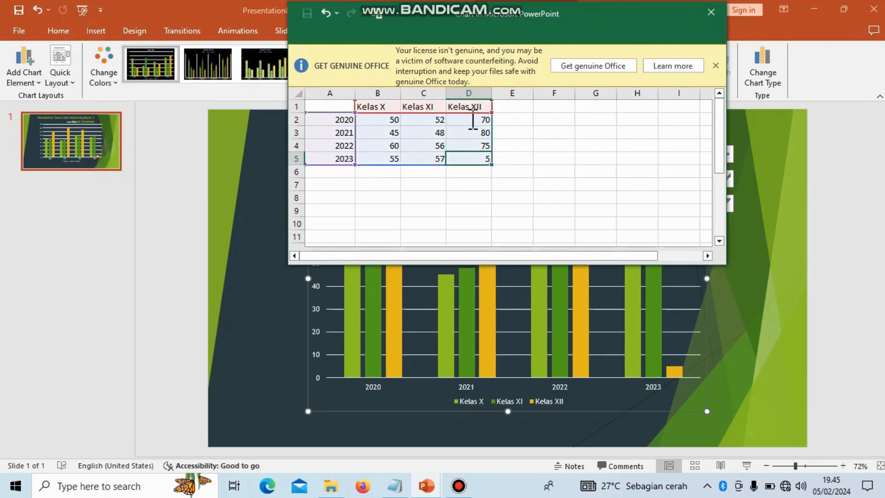
{"action": "type", "text": "6"}
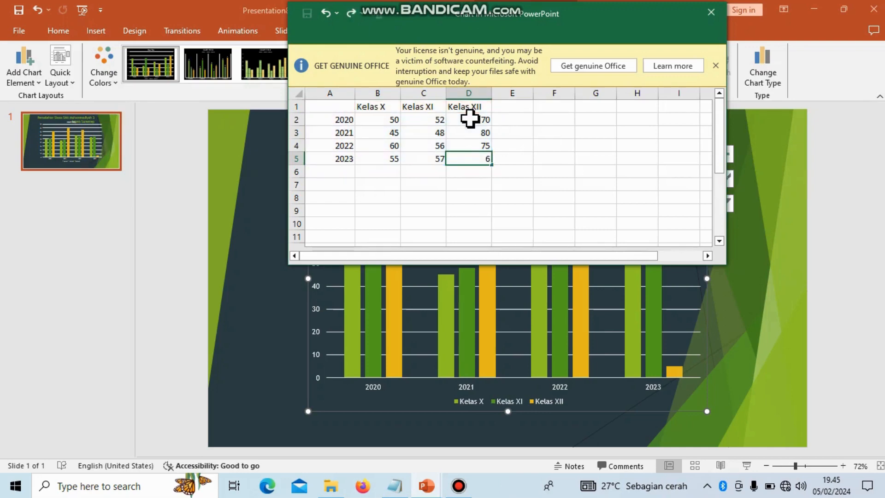
{"action": "type", "text": "5"}
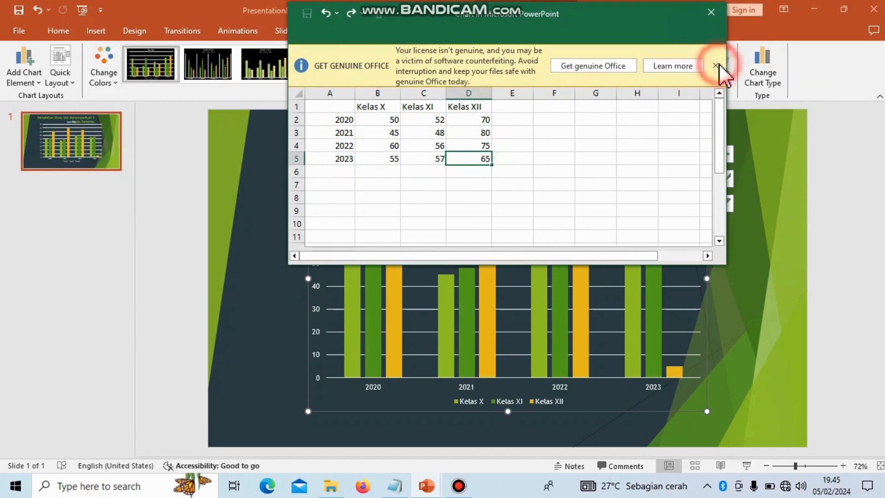
{"action": "left_click", "coordinate": [710, 14]}
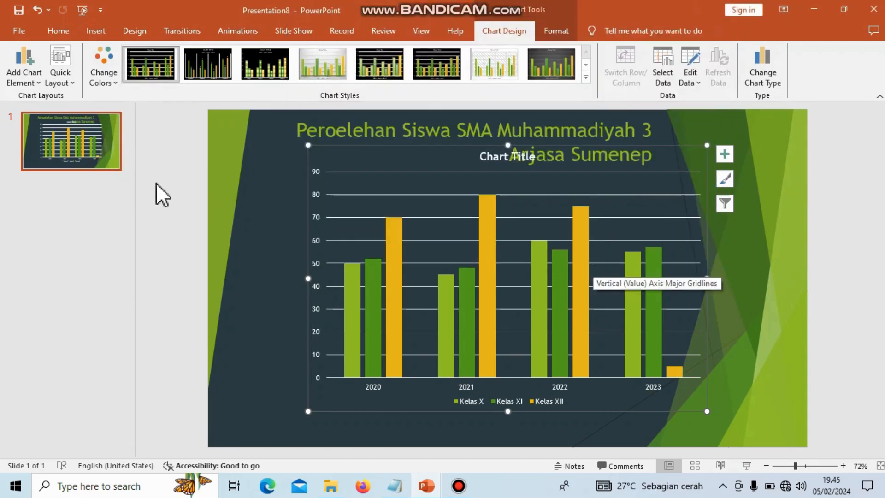
Recolour the chart with the colorful palette that starts with green, yellow and red, and select the Kelas X columns
{"action": "left_click", "coordinate": [118, 85]}
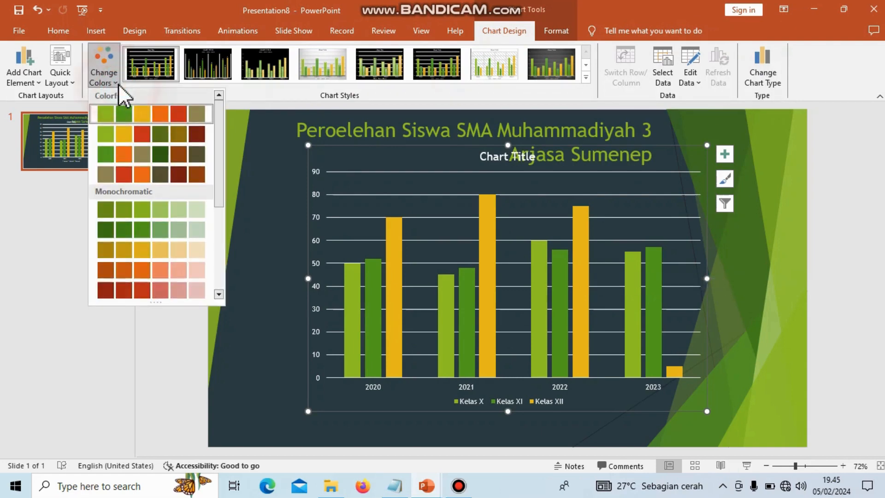
{"action": "left_click", "coordinate": [139, 136]}
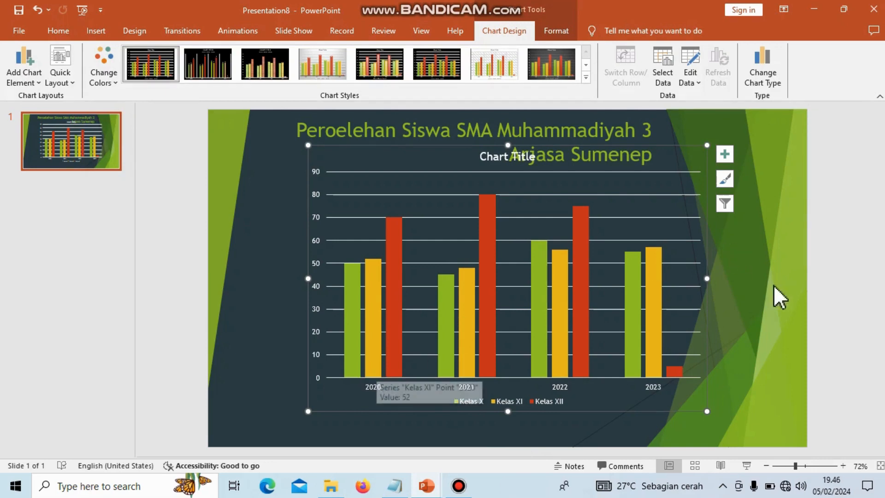
{"action": "left_click", "coordinate": [747, 317]}
{"action": "left_click", "coordinate": [639, 287]}
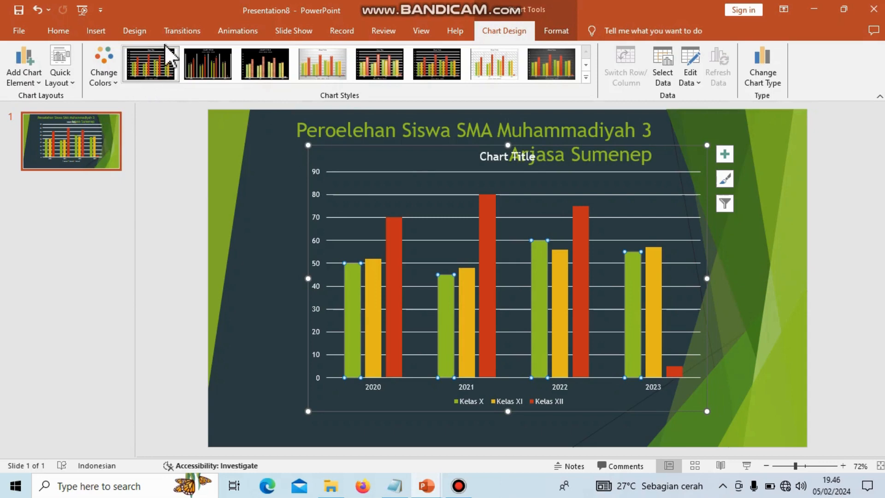
Apply the Honeycomb transition to the slide and set its transition sound to Camera
{"action": "left_click", "coordinate": [181, 33]}
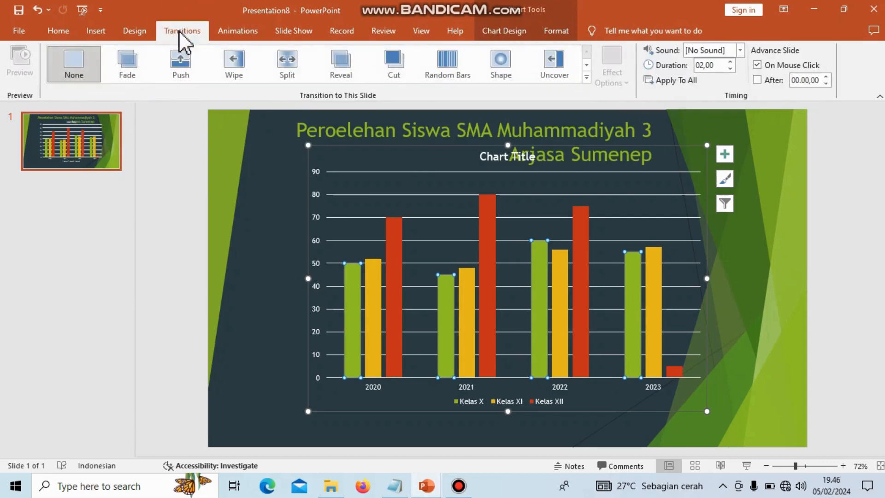
{"action": "left_click", "coordinate": [586, 79]}
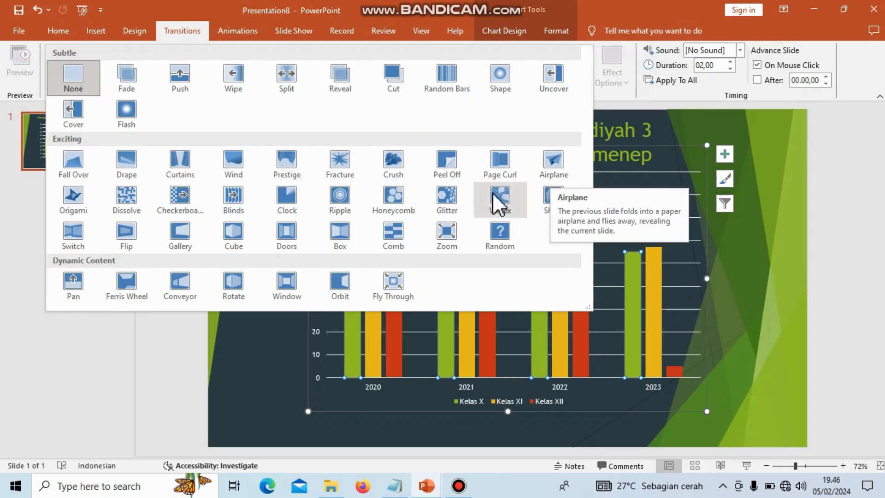
{"action": "left_click", "coordinate": [402, 208]}
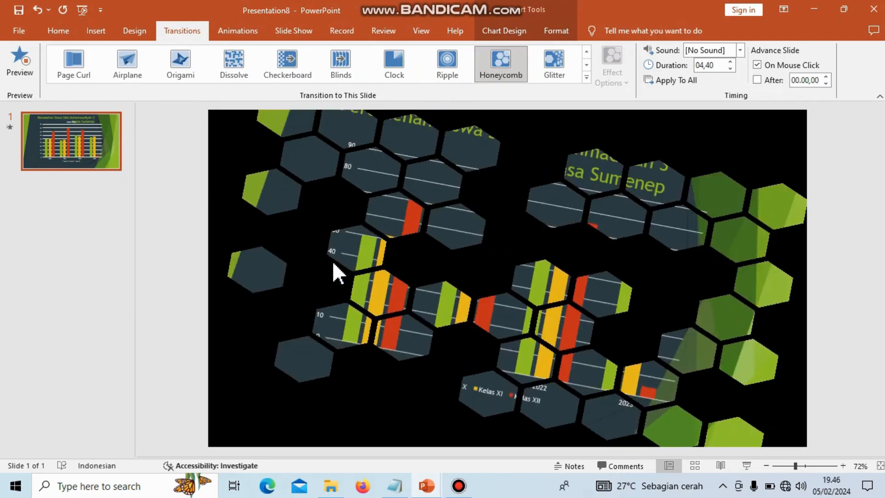
{"action": "left_click", "coordinate": [333, 259]}
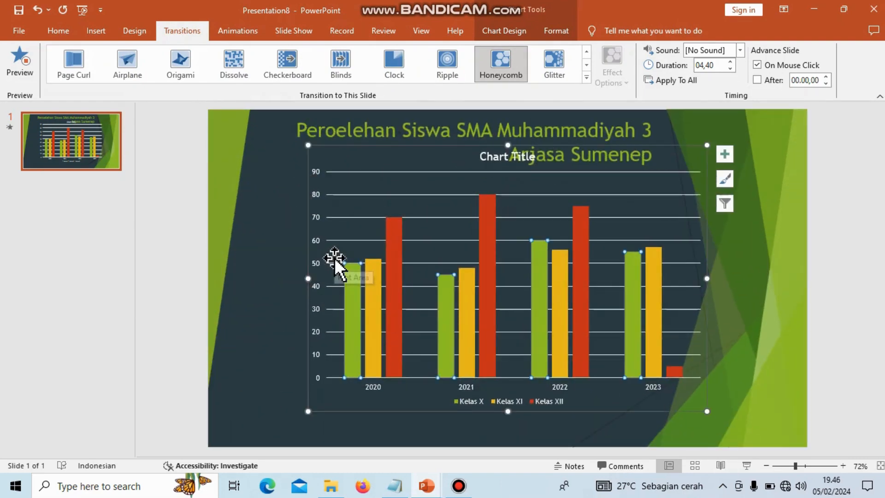
{"action": "left_click", "coordinate": [740, 51]}
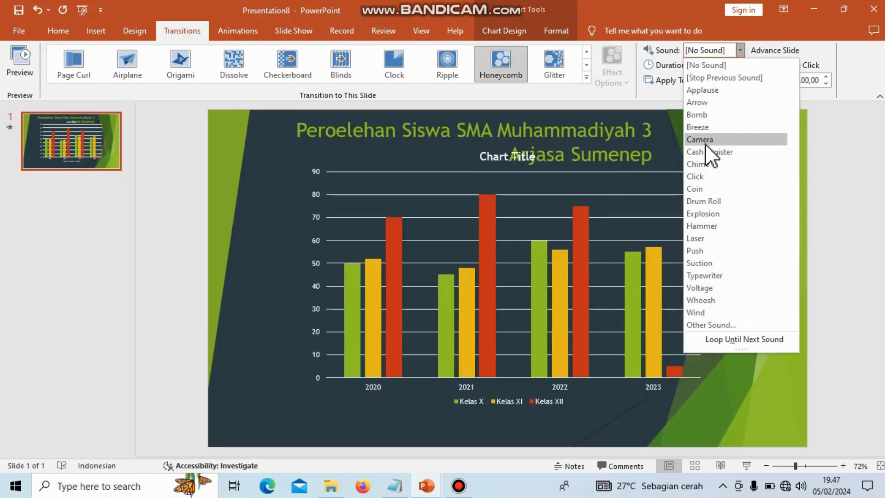
{"action": "left_click", "coordinate": [703, 140]}
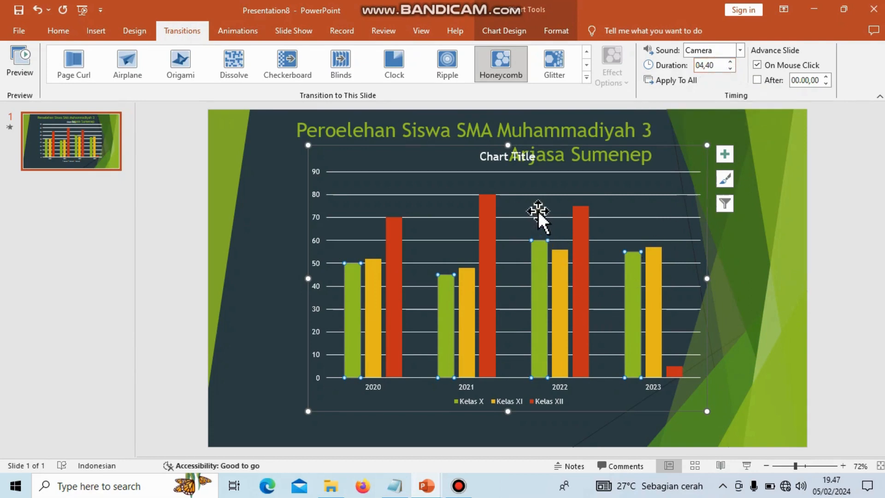
Correct the spelling of the first word in the slide title to "Perolehan"
{"action": "left_click", "coordinate": [525, 129]}
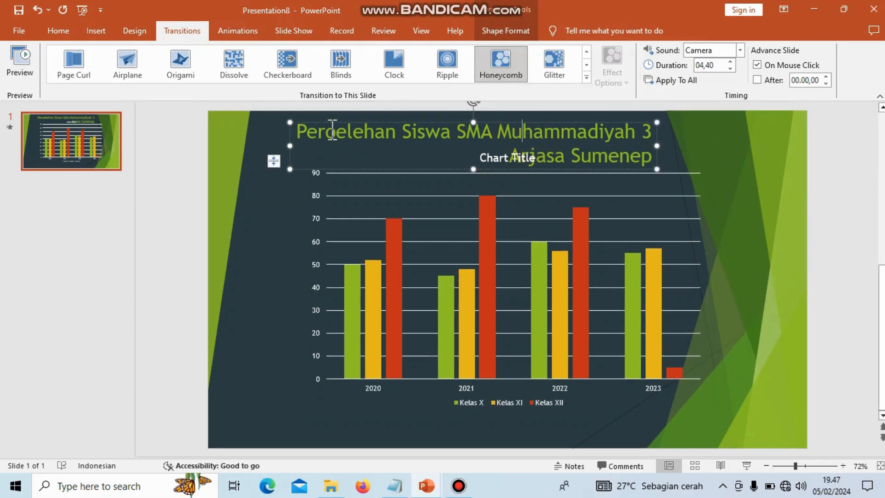
{"action": "left_click", "coordinate": [347, 134]}
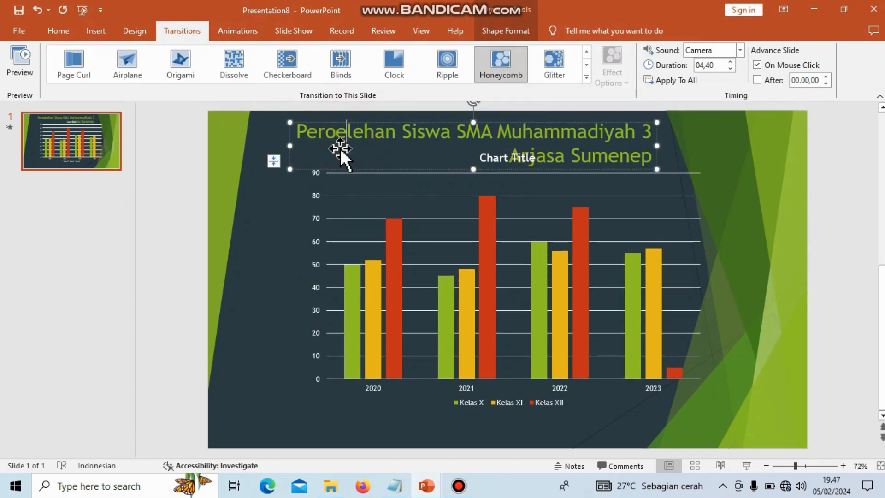
{"action": "key", "text": "Delete"}
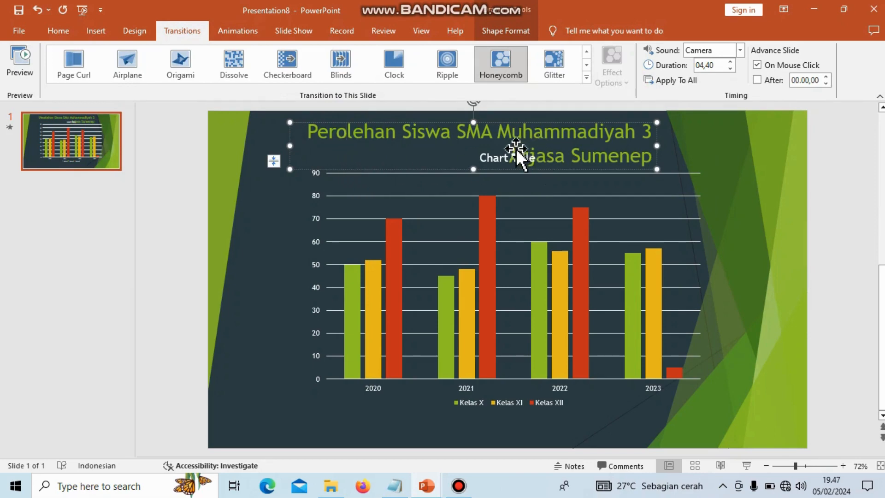
Apply the Fly In entrance animation to the slide title
{"action": "left_click", "coordinate": [231, 33]}
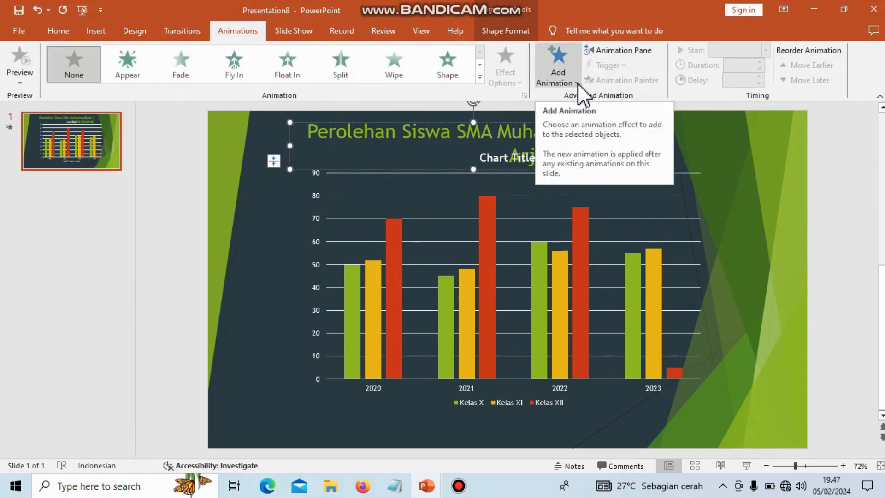
{"action": "left_click", "coordinate": [480, 77]}
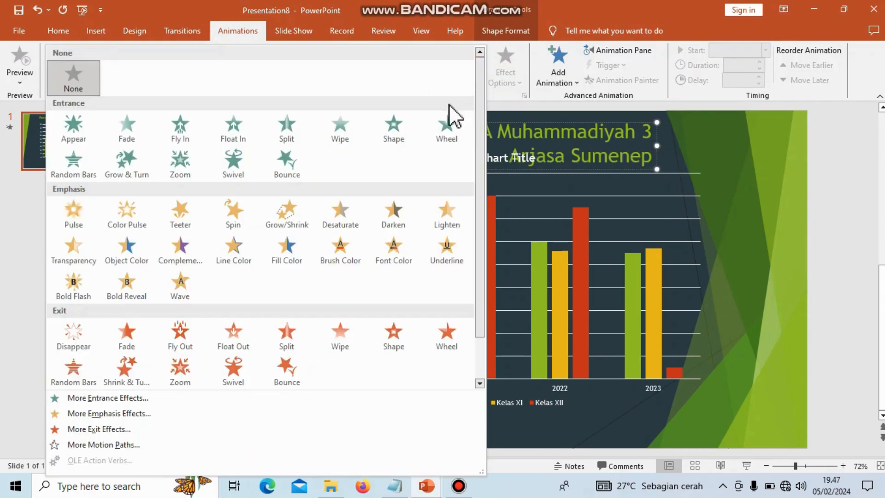
{"action": "left_click", "coordinate": [180, 129]}
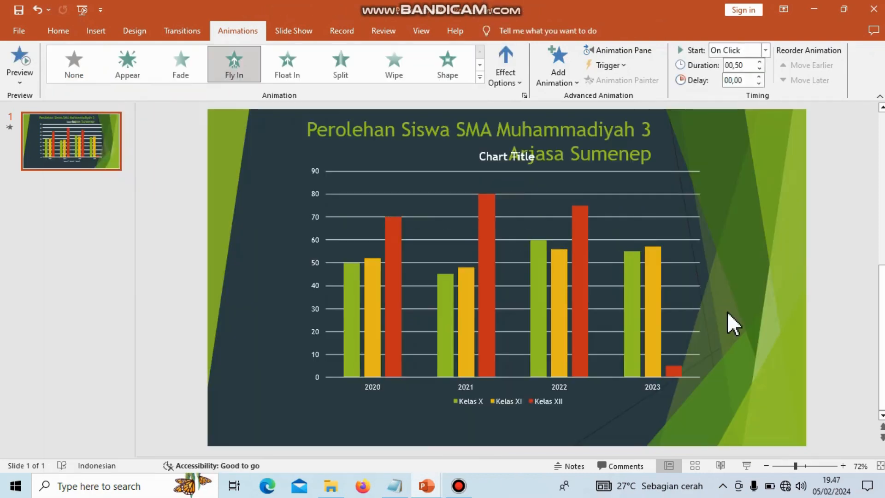
Open the effect options of the title's Fly In animation and set the direction to From Top-Right
{"action": "left_click", "coordinate": [643, 157]}
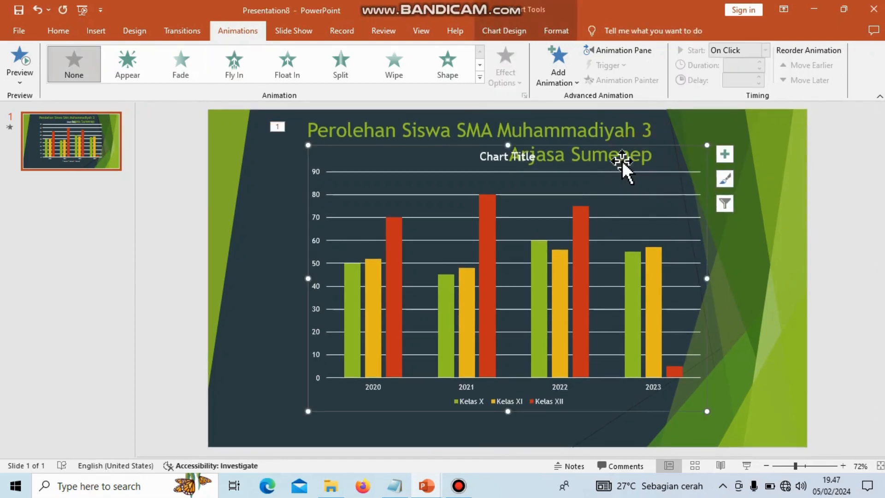
{"action": "left_click", "coordinate": [613, 134]}
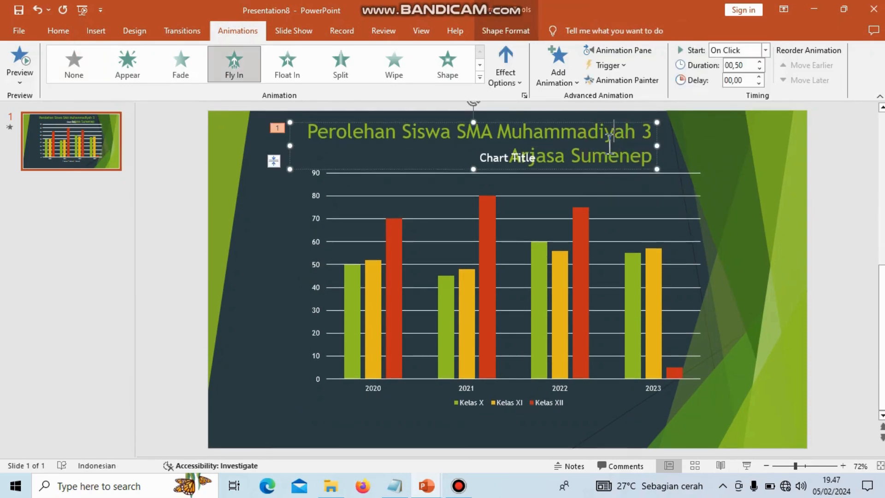
{"action": "left_click", "coordinate": [616, 53]}
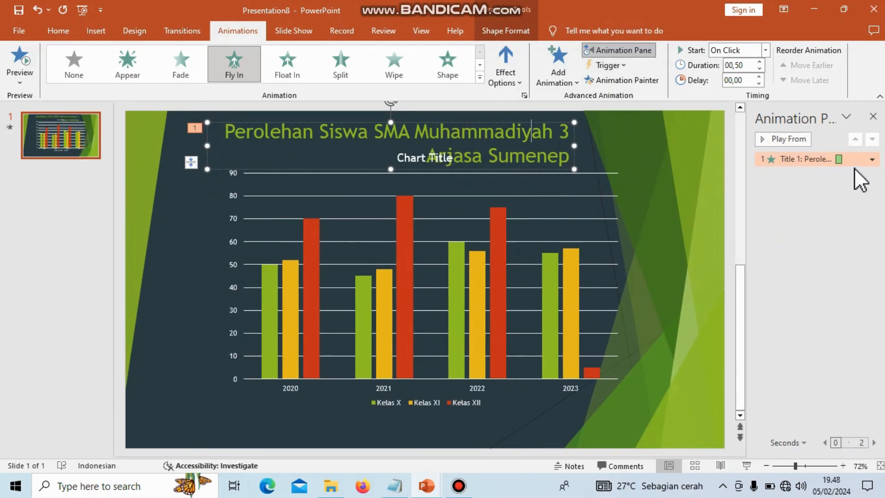
{"action": "left_click", "coordinate": [819, 159]}
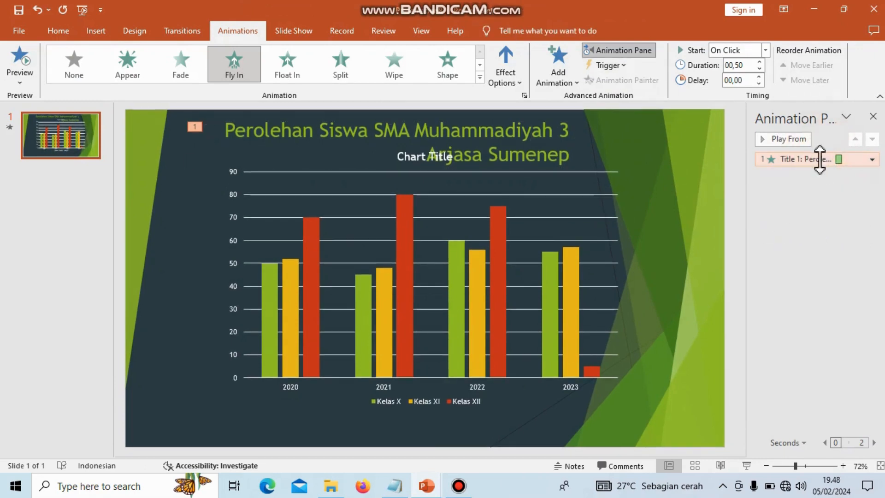
{"action": "double_click", "coordinate": [819, 159]}
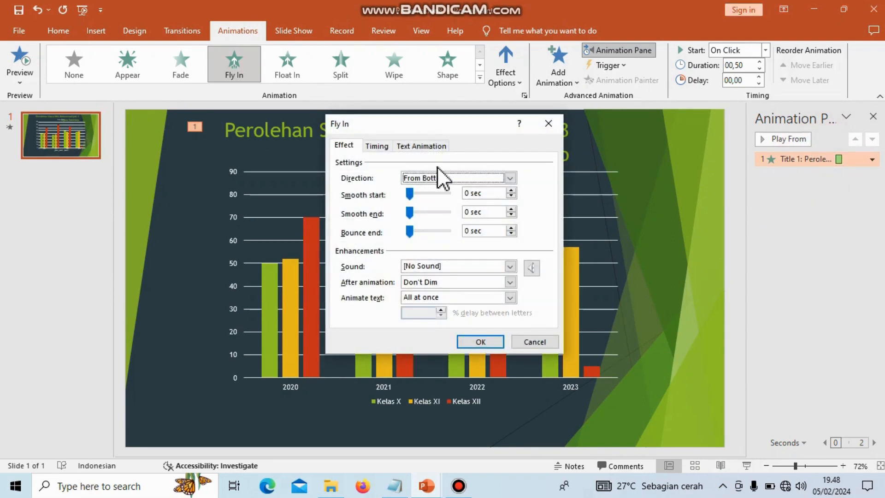
{"action": "left_click", "coordinate": [511, 178]}
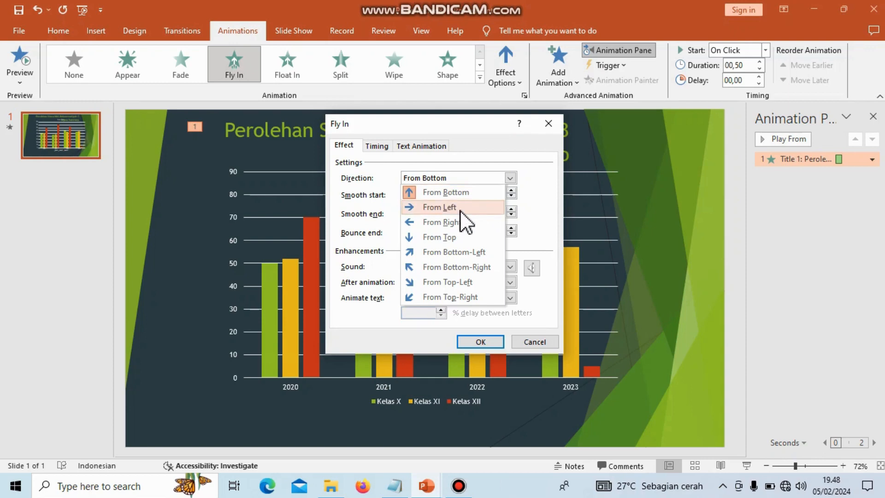
{"action": "left_click", "coordinate": [457, 297]}
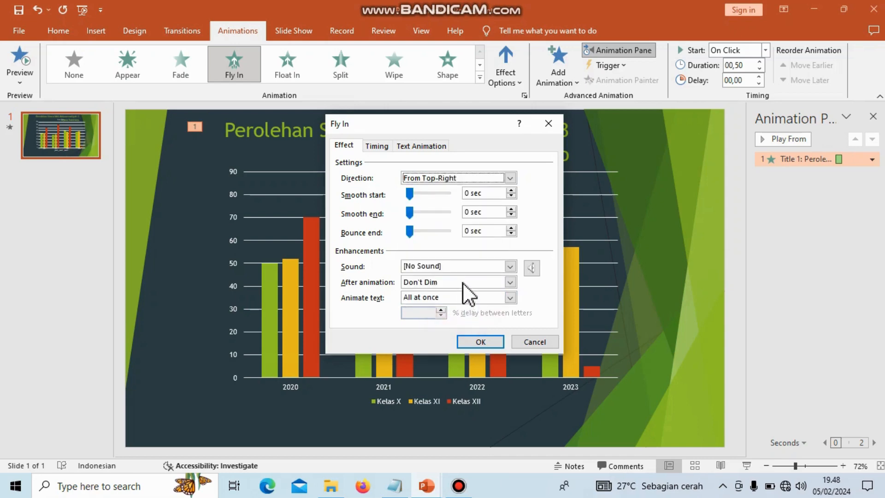
Give the title's Fly In animation the Bomb sound and animate its text by word
{"action": "left_click", "coordinate": [510, 266]}
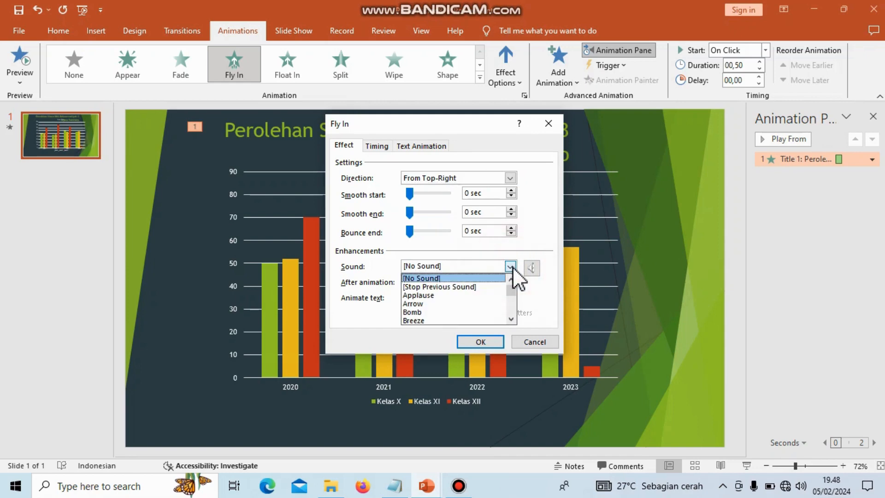
{"action": "left_click", "coordinate": [465, 310]}
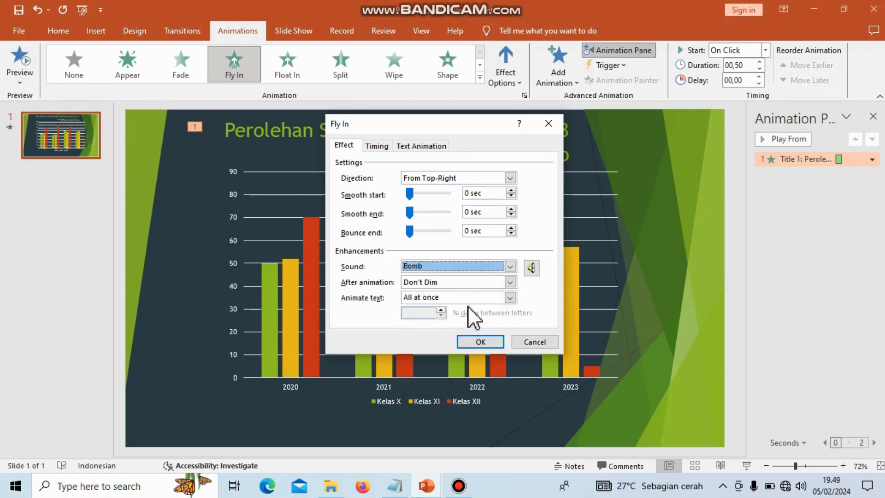
{"action": "left_click", "coordinate": [510, 297]}
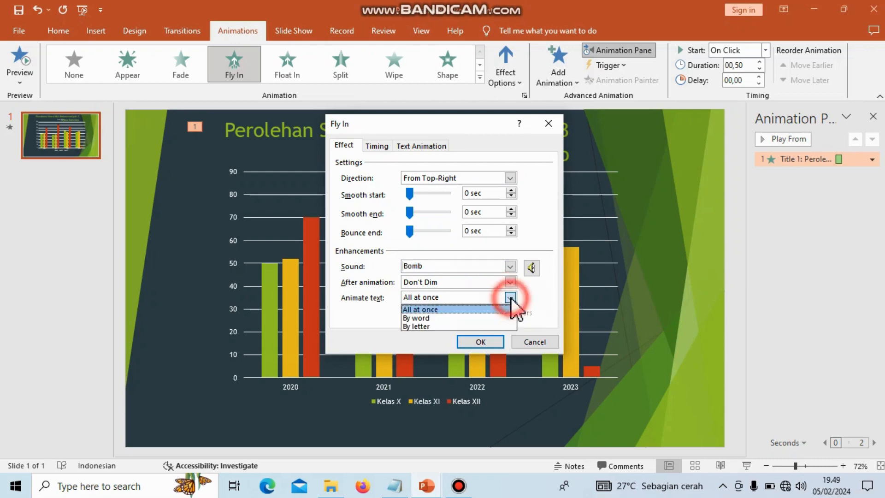
{"action": "left_click", "coordinate": [475, 317]}
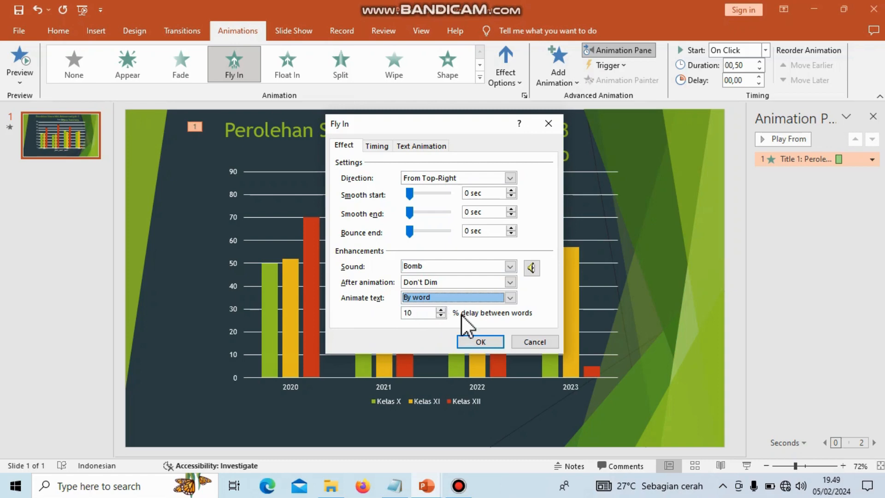
Set the title animation's delay to 1,5 seconds and its duration to 5 seconds (Very Slow)
{"action": "left_click", "coordinate": [375, 145]}
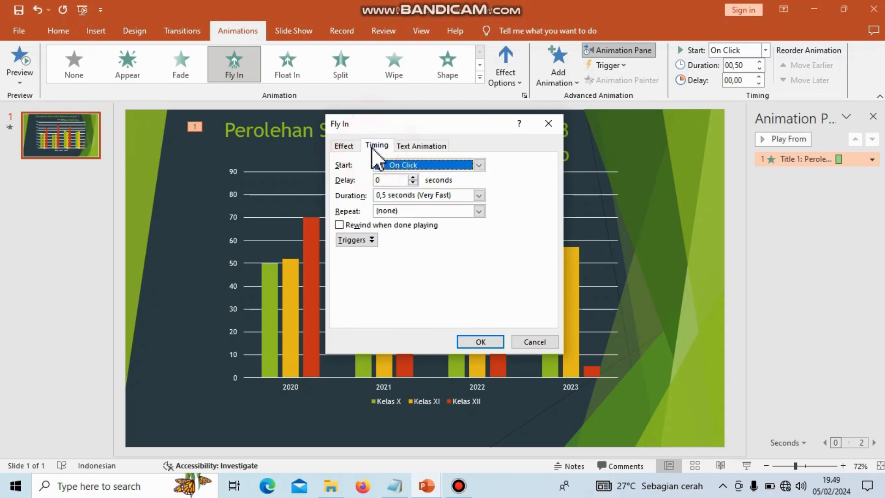
{"action": "left_click", "coordinate": [413, 178]}
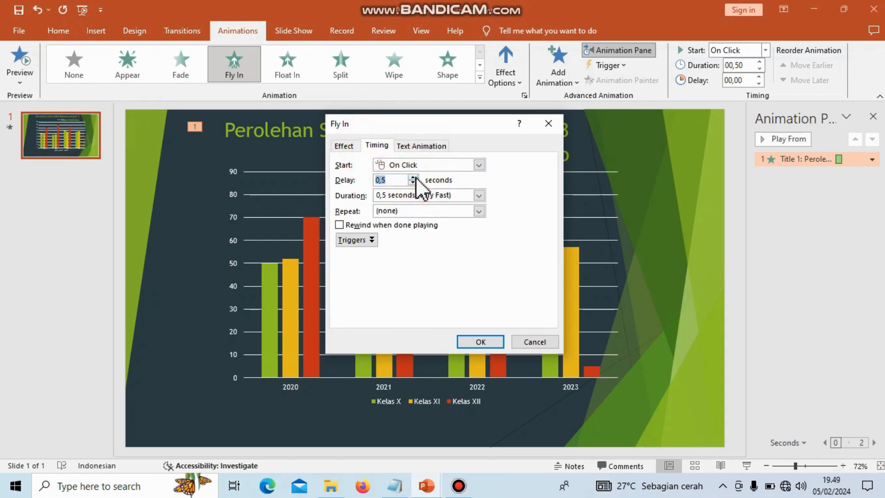
{"action": "left_click", "coordinate": [413, 177]}
{"action": "left_click", "coordinate": [480, 195]}
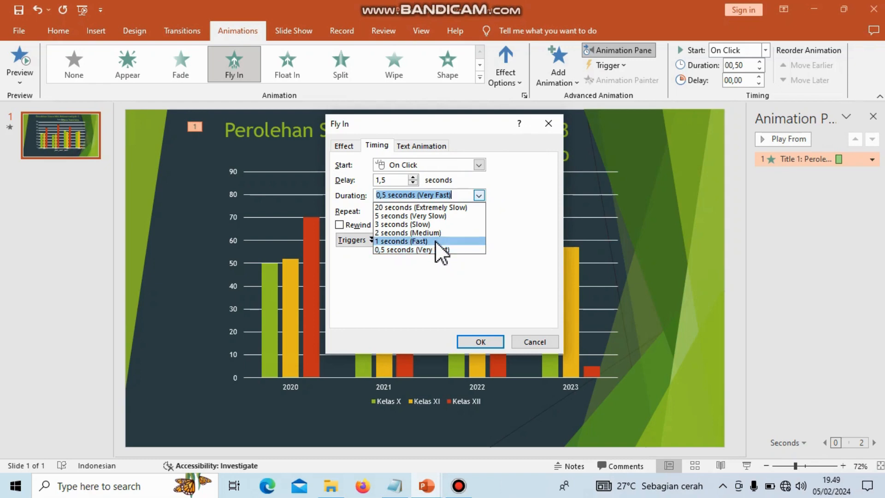
{"action": "left_click", "coordinate": [433, 216]}
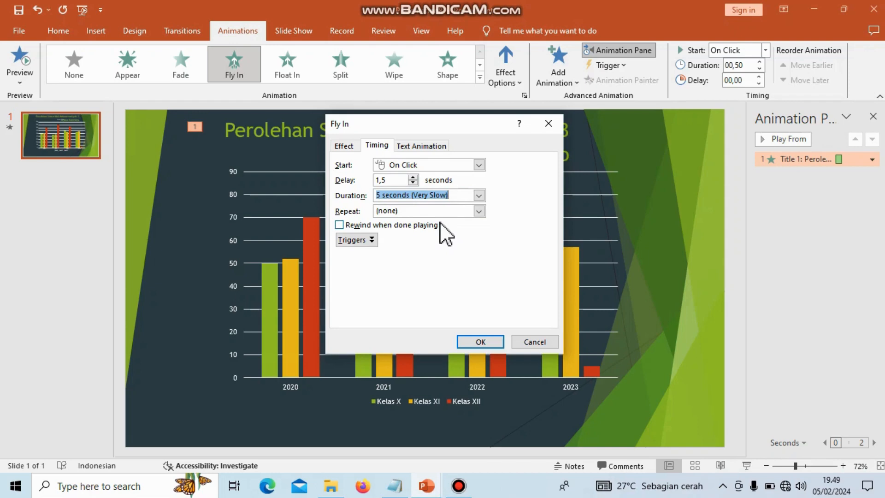
Check the text grouping choices, keep As One Object, and confirm the title's Fly In settings
{"action": "left_click", "coordinate": [430, 146]}
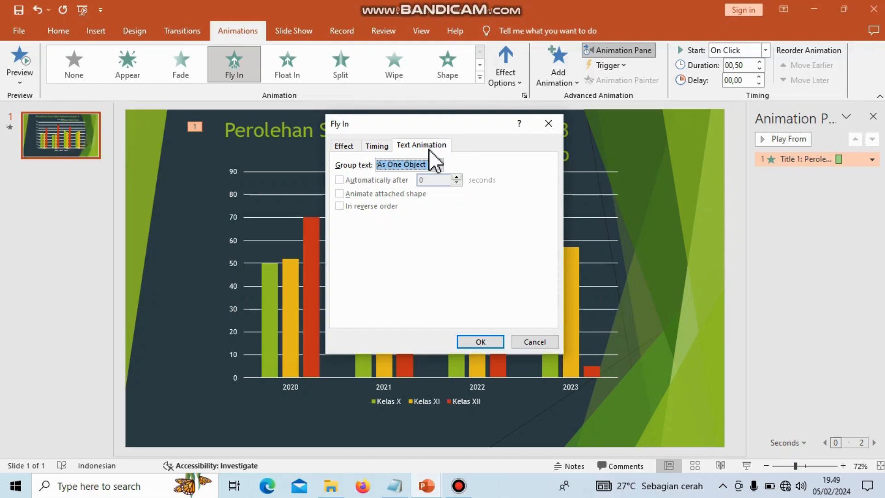
{"action": "left_click", "coordinate": [437, 164]}
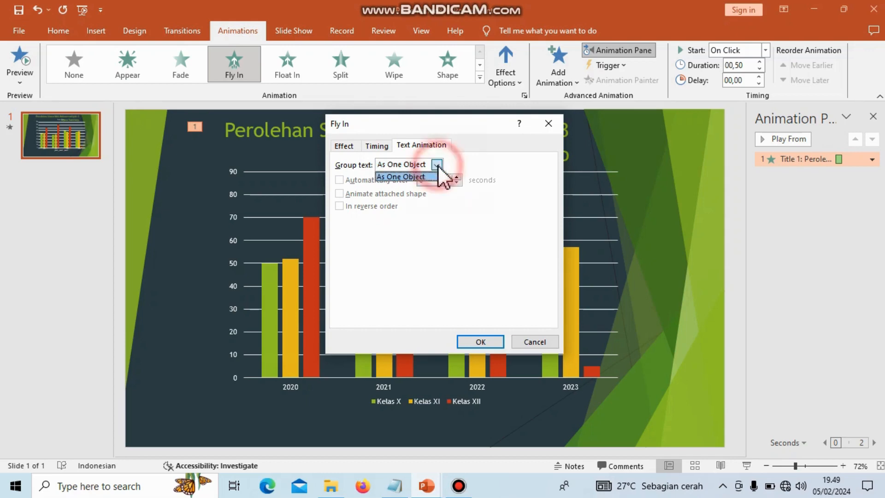
{"action": "left_click", "coordinate": [437, 164]}
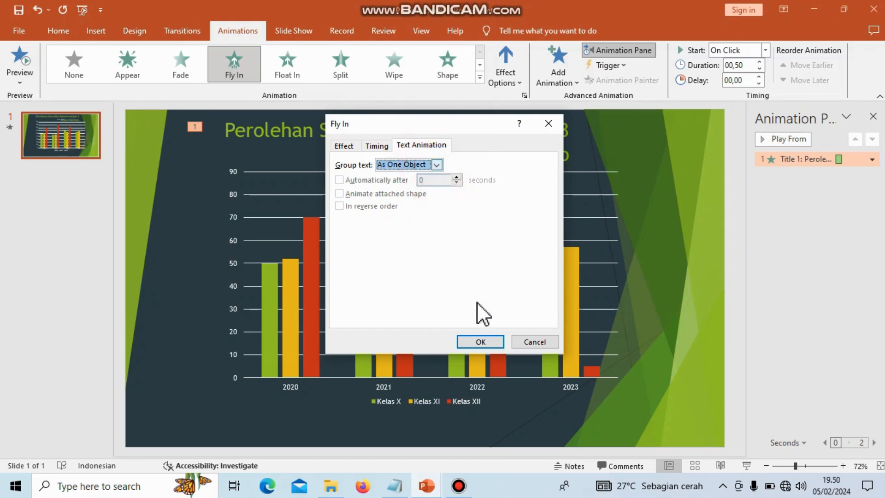
{"action": "left_click", "coordinate": [485, 340]}
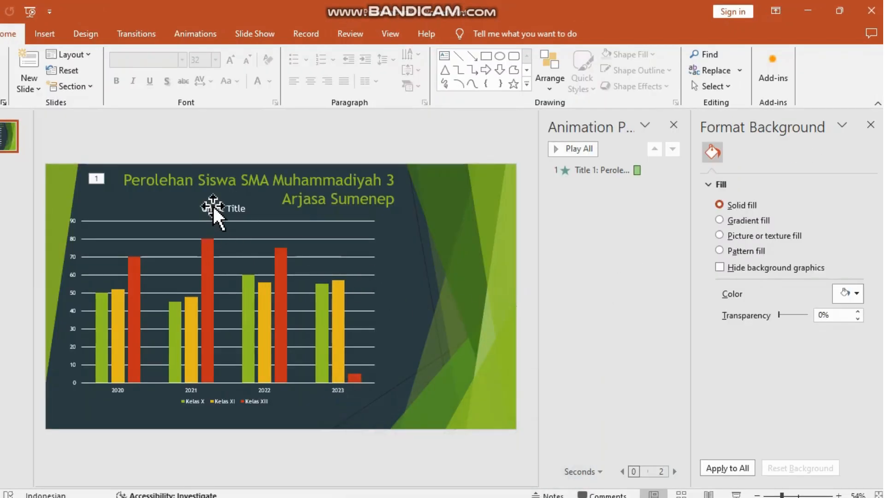
Open the column chart's title for editing with the text cursor near the end of its text
{"action": "left_click", "coordinate": [212, 206]}
{"action": "double_click", "coordinate": [205, 208]}
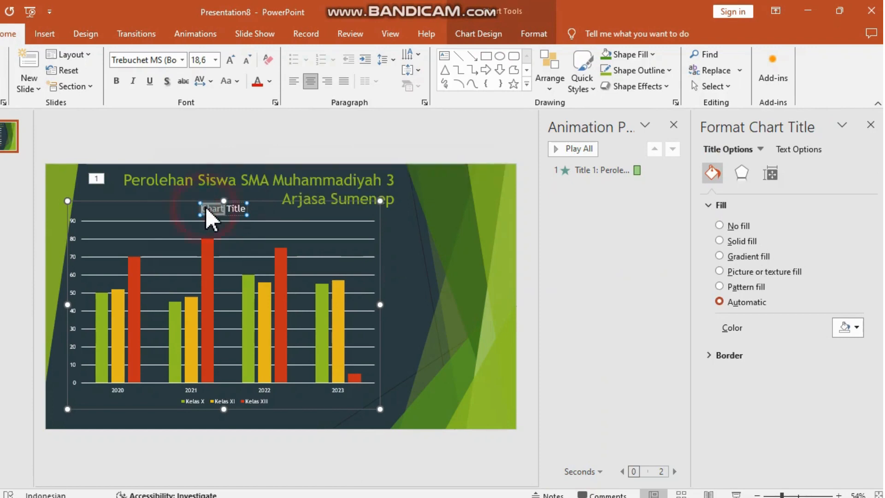
{"action": "left_click", "coordinate": [244, 208]}
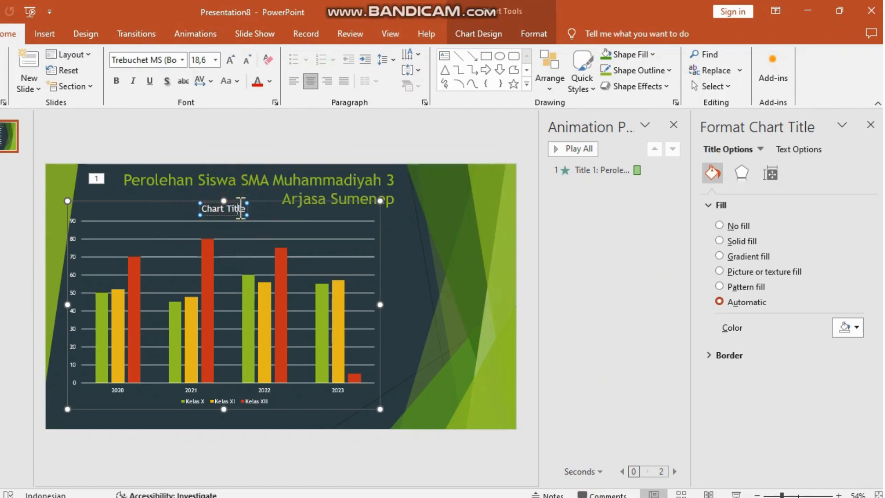
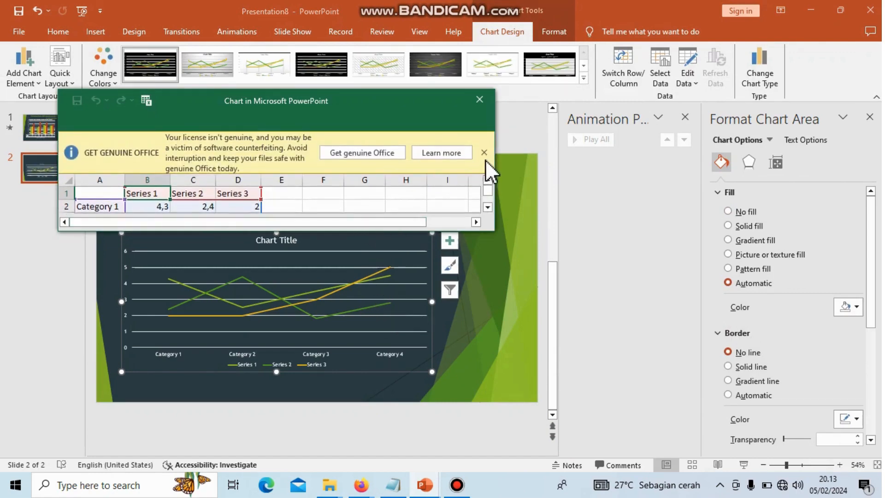
Dismiss the licence notice in the line chart's data sheet, and enlarge and move the sheet to expose all data rows
{"action": "left_click", "coordinate": [485, 153]}
{"action": "left_click_drag", "start_coordinate": [491, 231], "coordinate": [556, 313]}
{"action": "left_click_drag", "start_coordinate": [363, 124], "coordinate": [552, 230]}
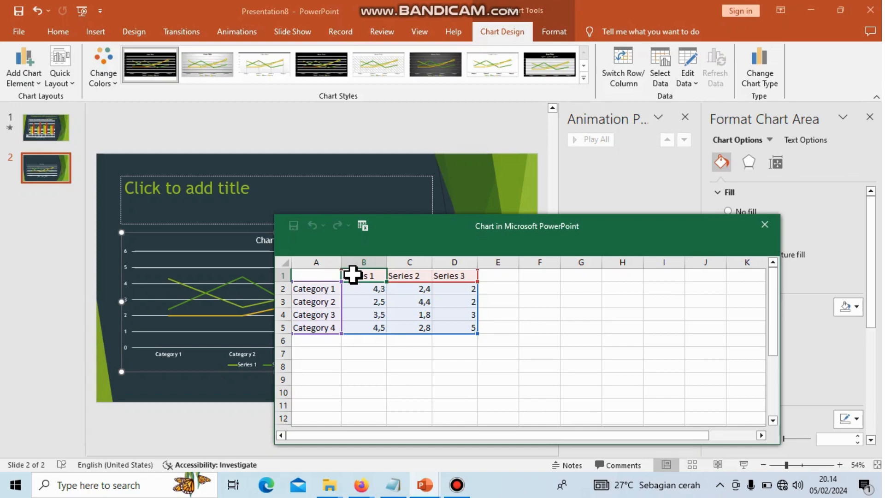
Name the line chart's first two data series IPM and Hizbul Wathan in the header row
{"action": "key", "text": "BackSpace"}
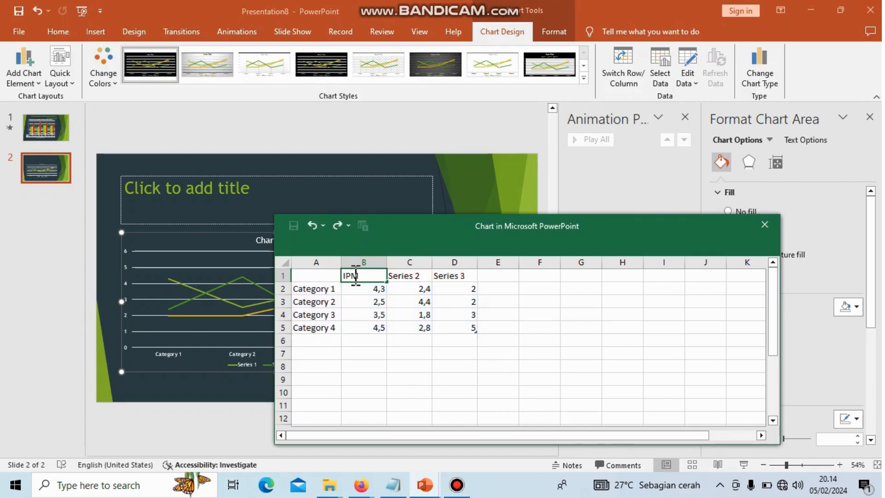
{"action": "type", "text": "IPM"}
{"action": "left_click", "coordinate": [400, 279]}
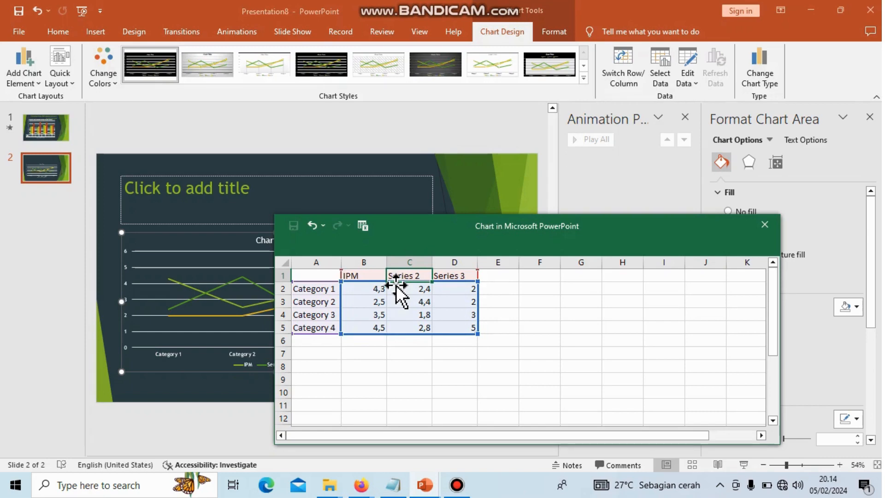
{"action": "type", "text": "Hizb"}
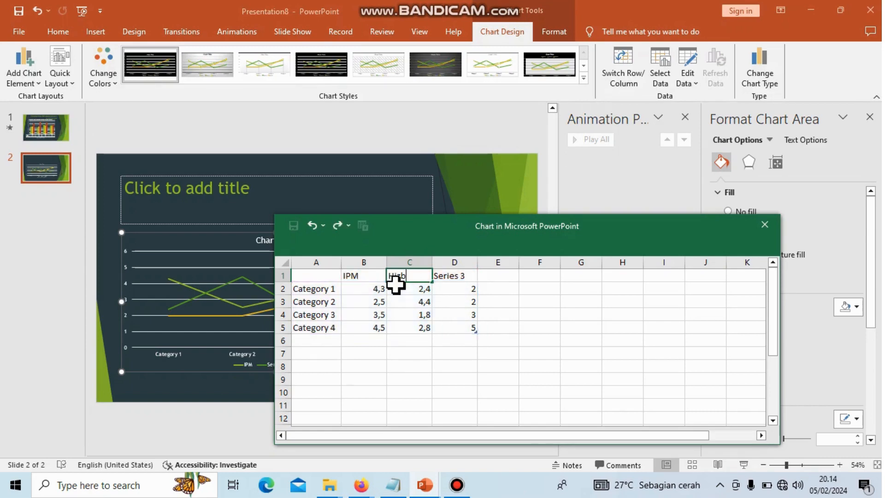
{"action": "type", "text": "ul Wathan"}
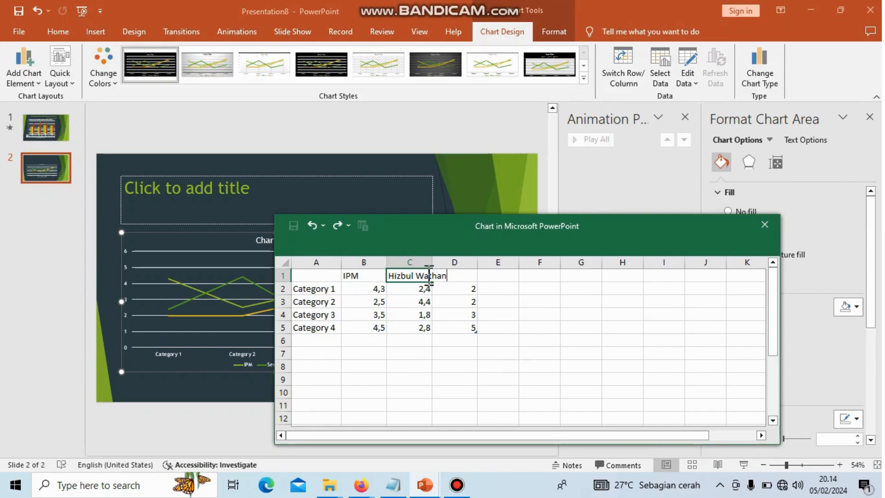
{"action": "left_click", "coordinate": [485, 308]}
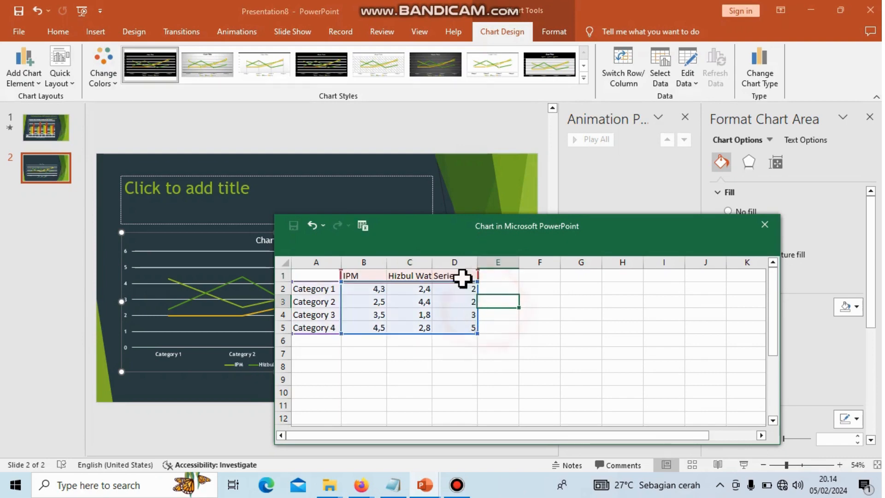
Name the third data series Tapak Suci and widen column D slightly to fit the heading
{"action": "left_click", "coordinate": [457, 276]}
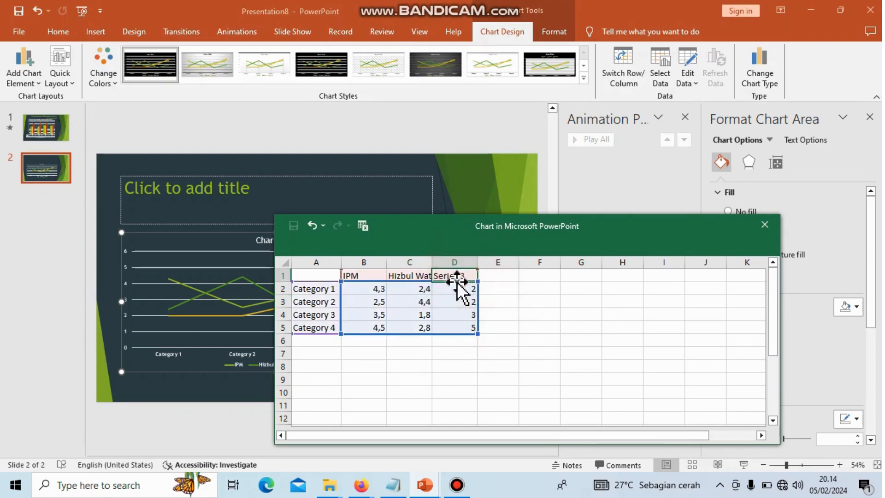
{"action": "type", "text": "Tapak"}
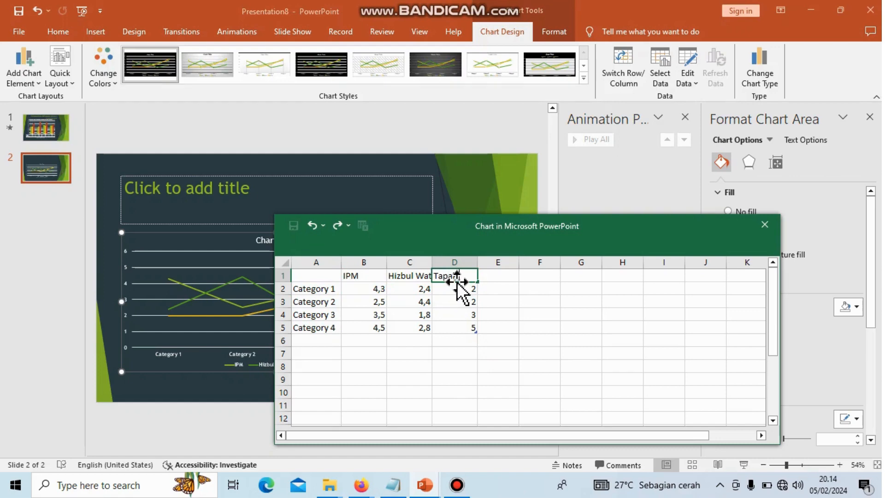
{"action": "type", "text": " Suci"}
{"action": "left_click", "coordinate": [507, 313]}
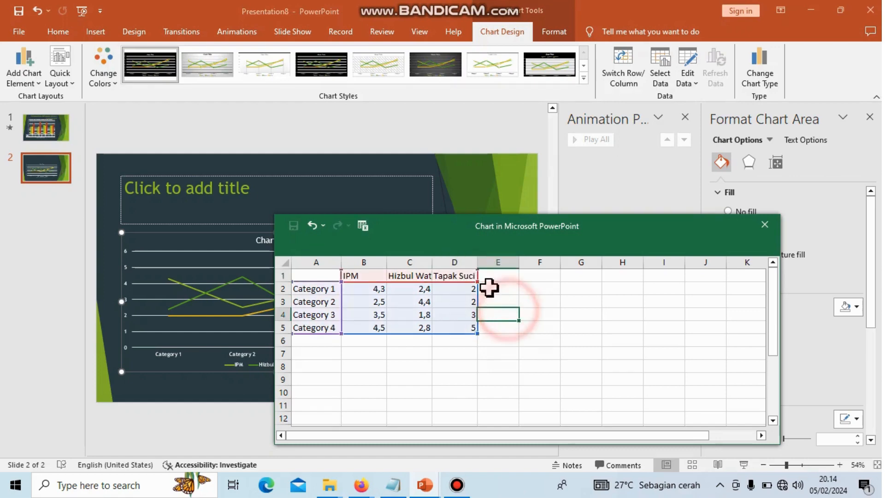
{"action": "mouse_move", "coordinate": [478, 262]}
{"action": "left_mouse_down"}
{"action": "mouse_move", "coordinate": [505, 264]}
{"action": "mouse_move", "coordinate": [490, 262]}
{"action": "mouse_move", "coordinate": [486, 276]}
{"action": "left_mouse_up"}
Copy the Tapak Suci heading and its four values into column E as a fourth series
{"action": "left_click", "coordinate": [469, 276]}
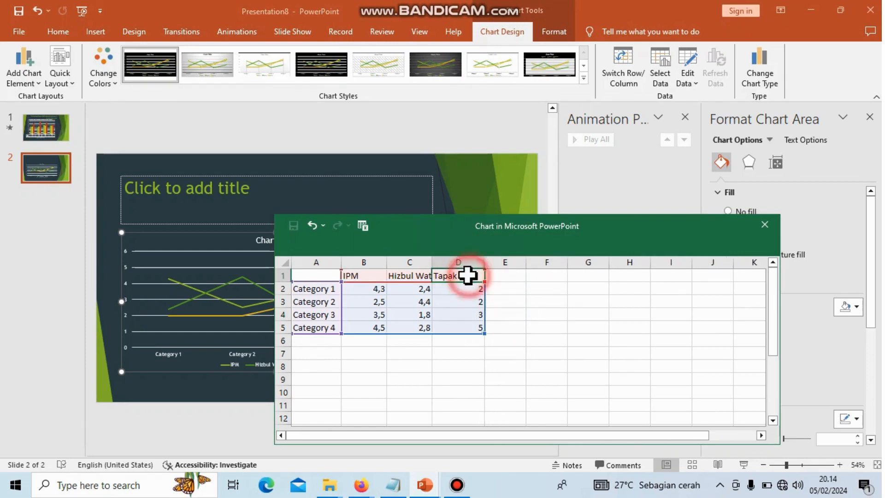
{"action": "mouse_move", "coordinate": [469, 276]}
{"action": "left_mouse_down"}
{"action": "mouse_move", "coordinate": [466, 327]}
{"action": "mouse_move", "coordinate": [500, 278]}
{"action": "left_mouse_up"}
{"action": "key", "text": "ctrl+c"}
{"action": "left_click", "coordinate": [499, 278]}
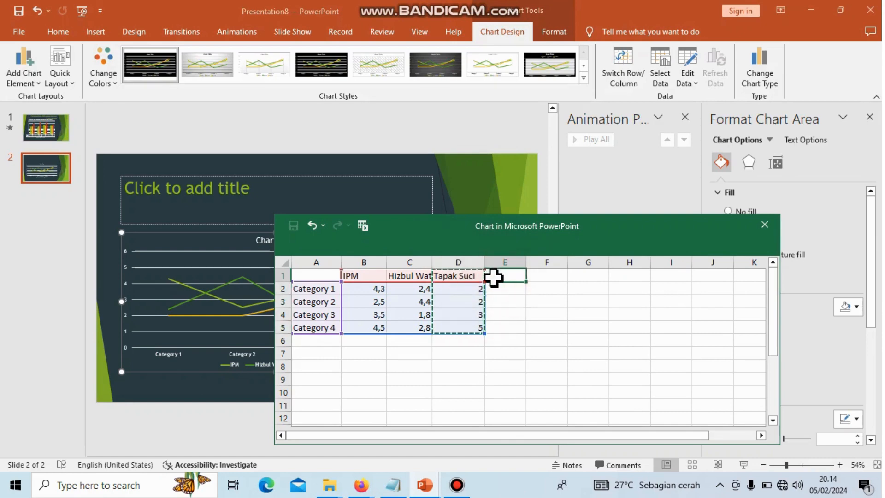
{"action": "key", "text": "ctrl+v"}
{"action": "key", "text": "ctrl+z"}
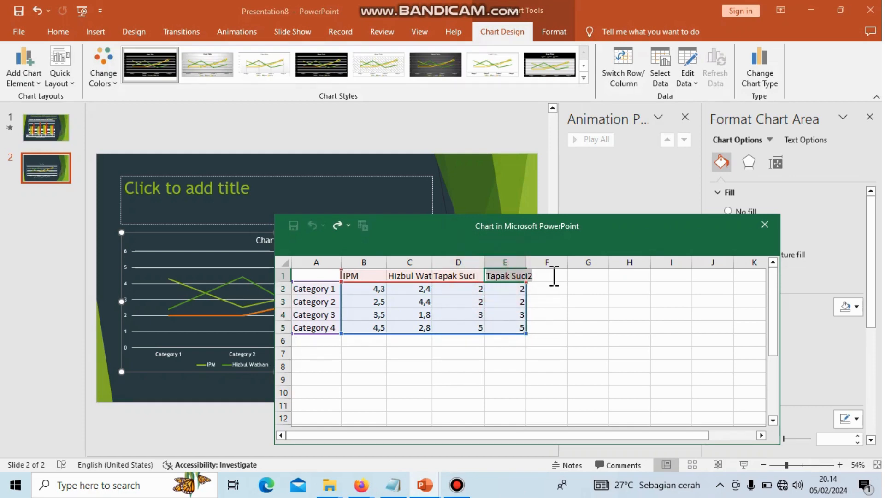
Rename the fourth series in column E as Tahfidz Qur'an and widen the column to fit the heading
{"action": "type", "text": "Tah"}
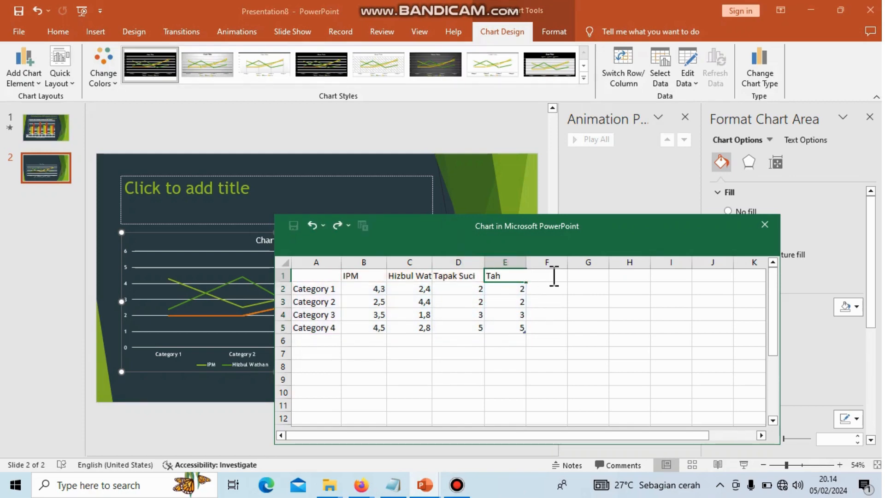
{"action": "type", "text": "fidz Qur'an"}
{"action": "left_click", "coordinate": [545, 342]}
{"action": "left_click_drag", "start_coordinate": [526, 261], "coordinate": [549, 262]}
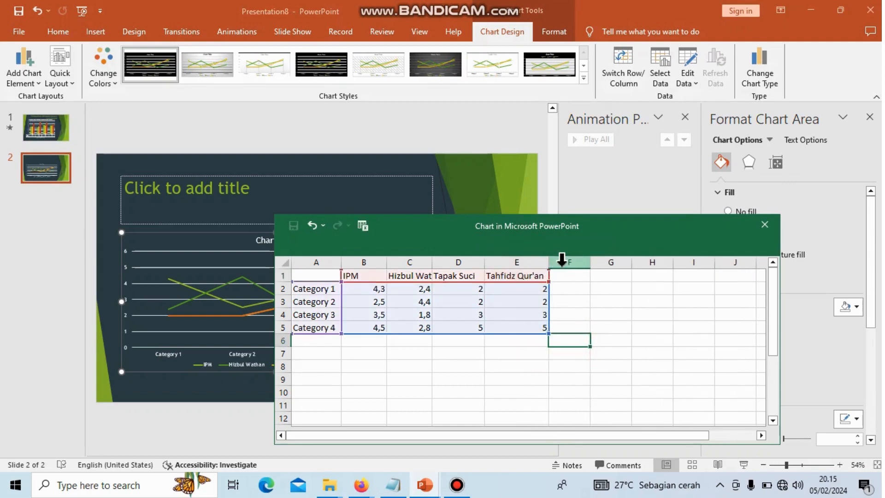
Copy the whole Tahfidz Qur'an column into column F
{"action": "left_click", "coordinate": [527, 263]}
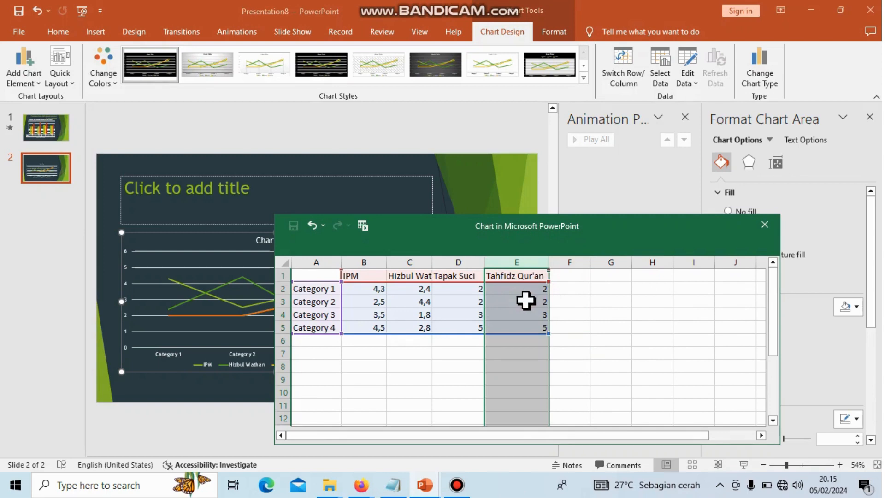
{"action": "key", "text": "ctrl+c"}
{"action": "left_click", "coordinate": [560, 261]}
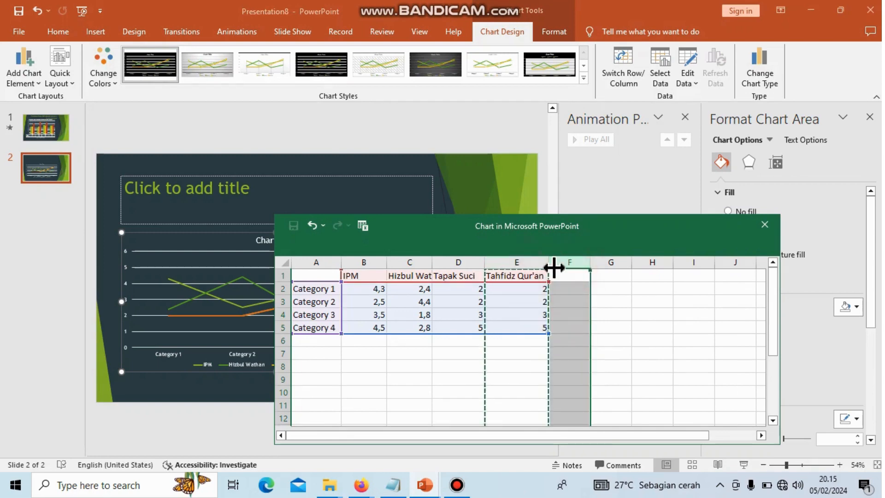
{"action": "key", "text": "ctrl+v"}
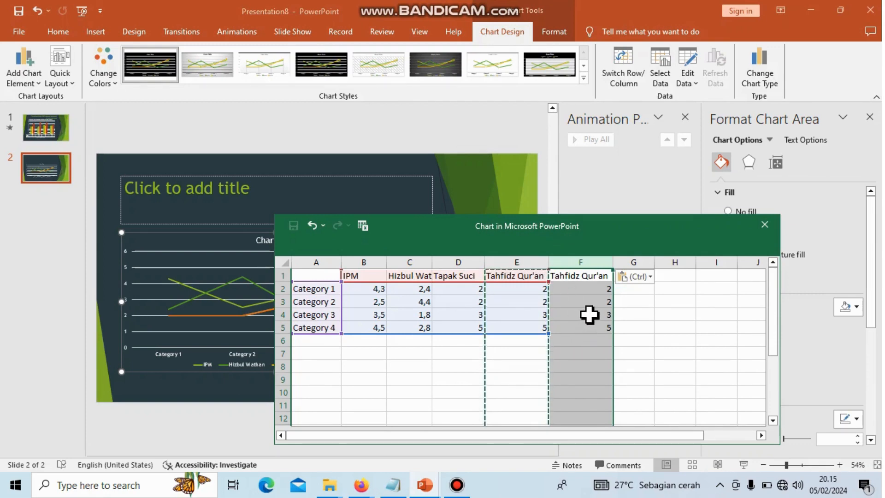
Rename the heading in column F as Hiwapa and extend the chart's data range to include that column through row 5
{"action": "left_click", "coordinate": [559, 276]}
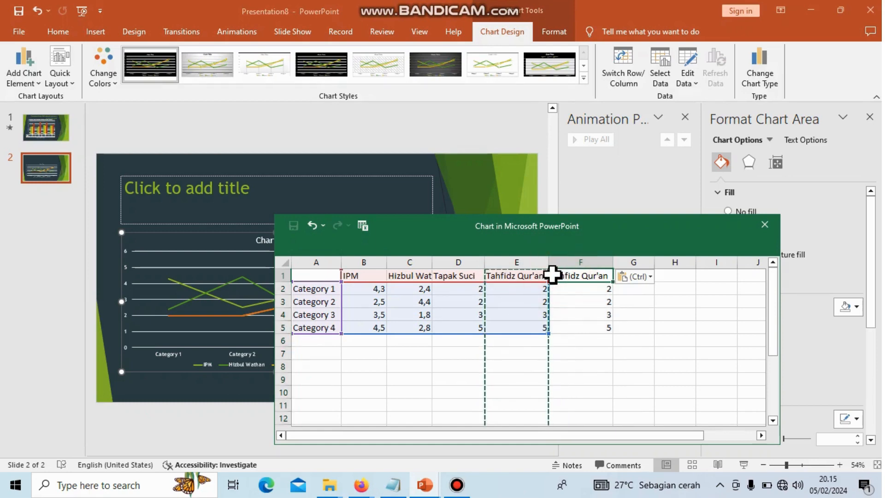
{"action": "type", "text": "Hiwa"}
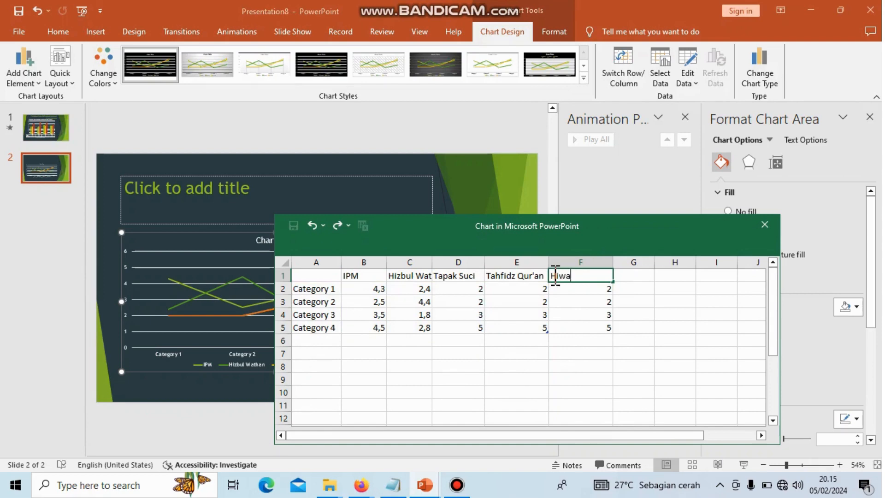
{"action": "type", "text": "pa"}
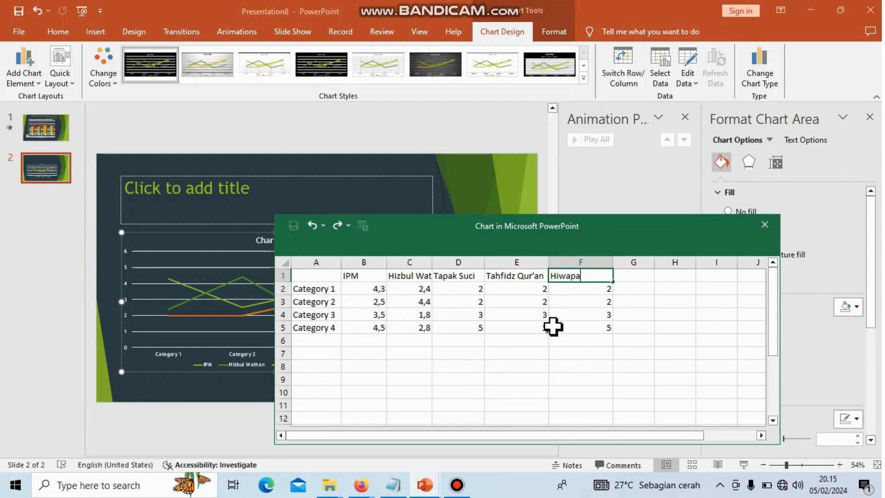
{"action": "left_click", "coordinate": [576, 366]}
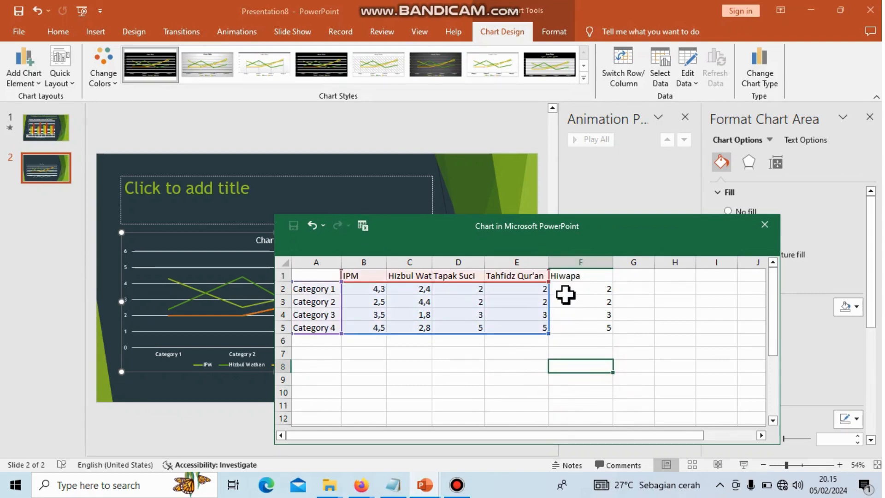
{"action": "left_click_drag", "start_coordinate": [495, 277], "coordinate": [614, 335]}
{"action": "left_click", "coordinate": [582, 378]}
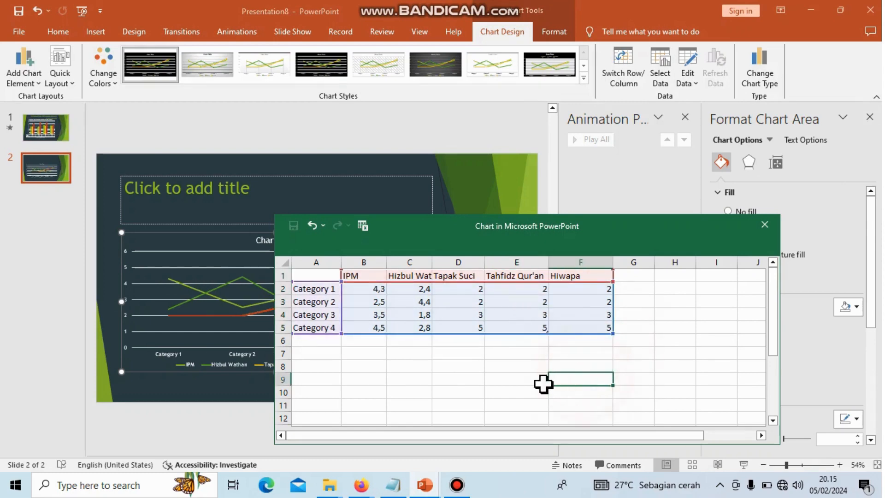
Replace the first two category labels in column A with the years 2020 and 2021
{"action": "left_click", "coordinate": [304, 291]}
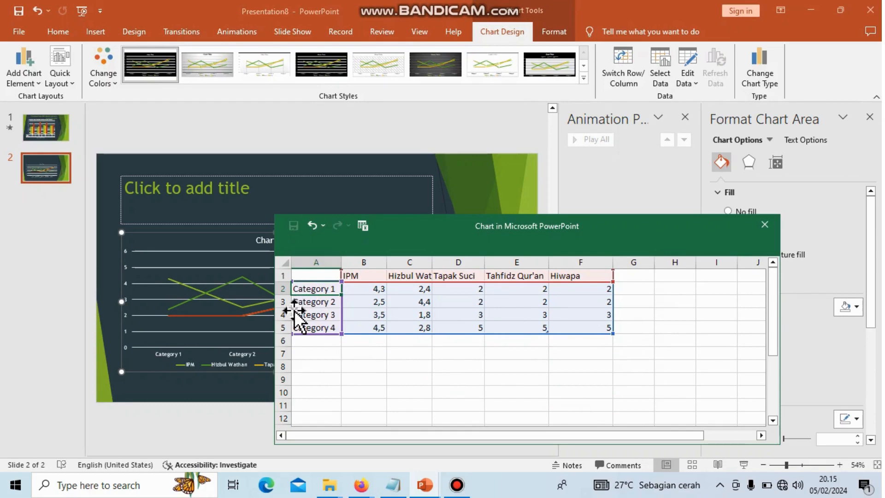
{"action": "type", "text": "2"}
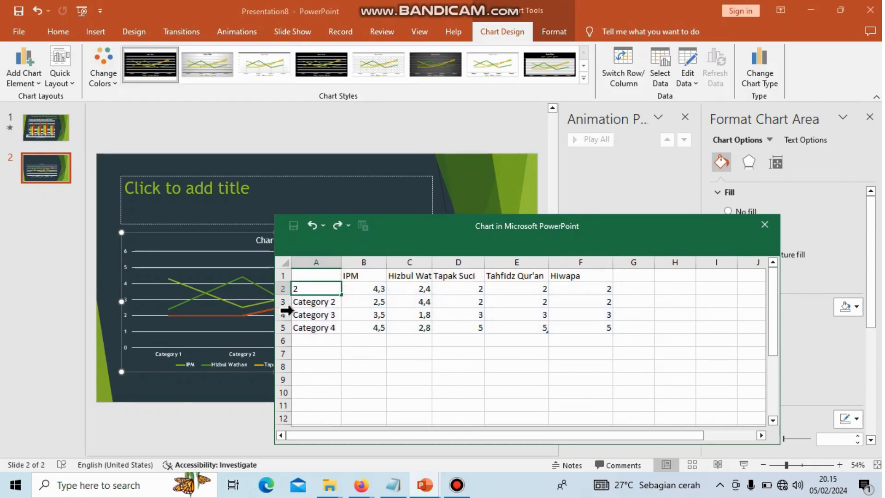
{"action": "type", "text": "022"}
{"action": "key", "text": "BackSpace"}
{"action": "type", "text": "0"}
{"action": "key", "text": "Return"}
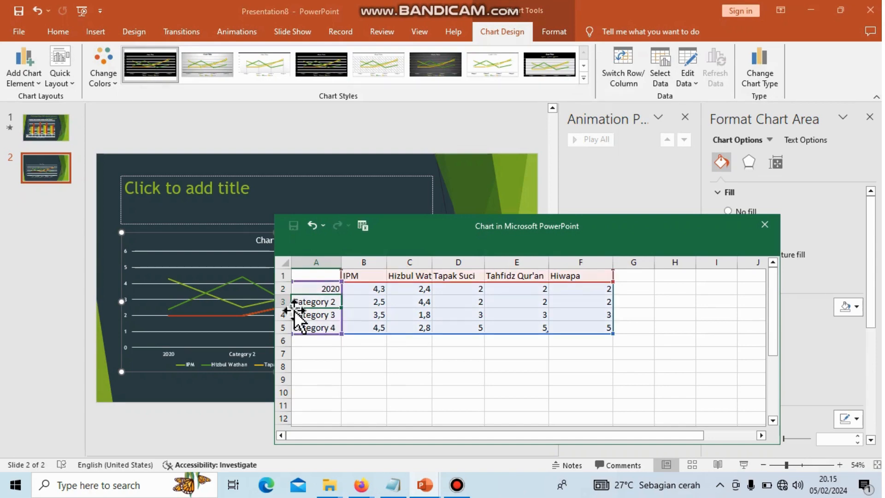
{"action": "type", "text": "2"}
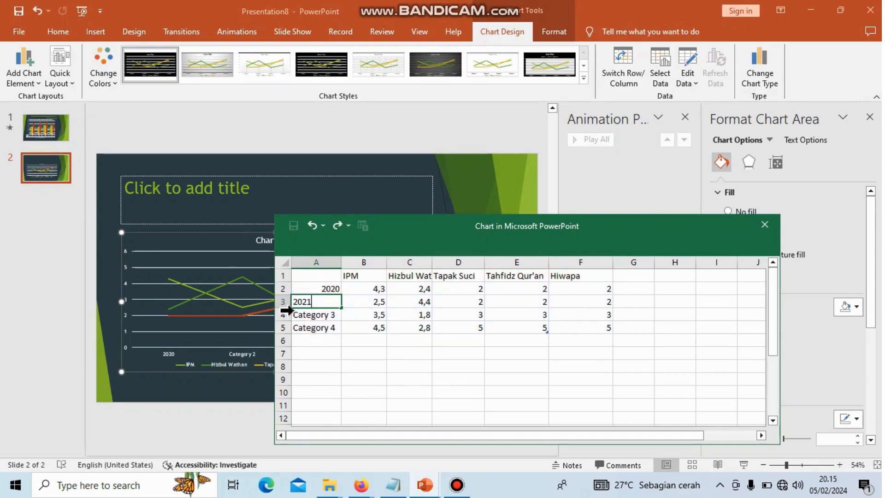
{"action": "type", "text": "021"}
{"action": "key", "text": "Return"}
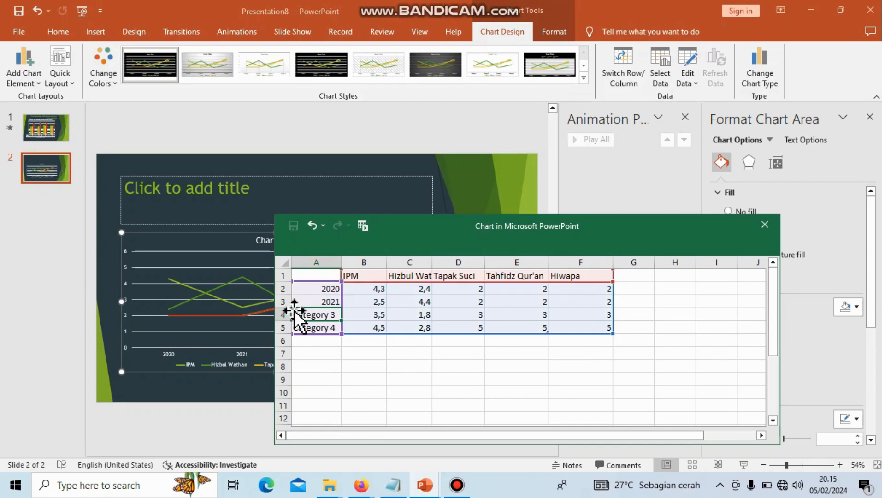
Replace the remaining two category labels in column A with the years 2022 and 2023
{"action": "type", "text": "2022"}
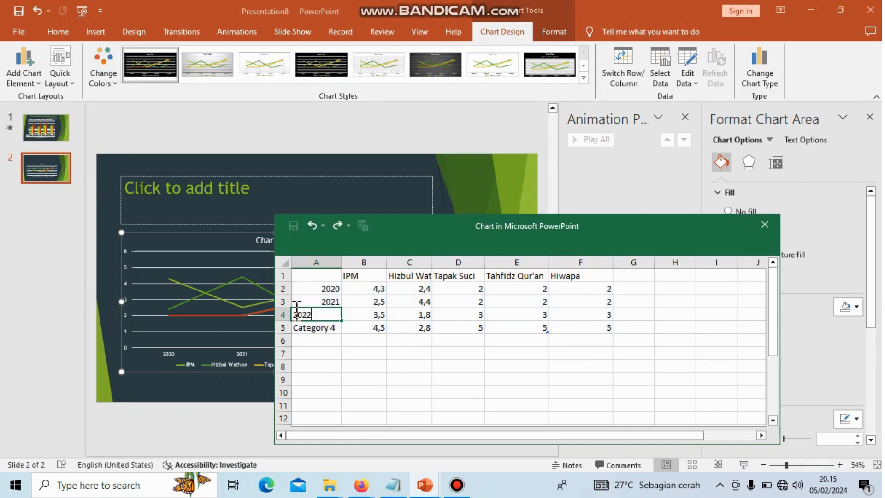
{"action": "key", "text": "Return"}
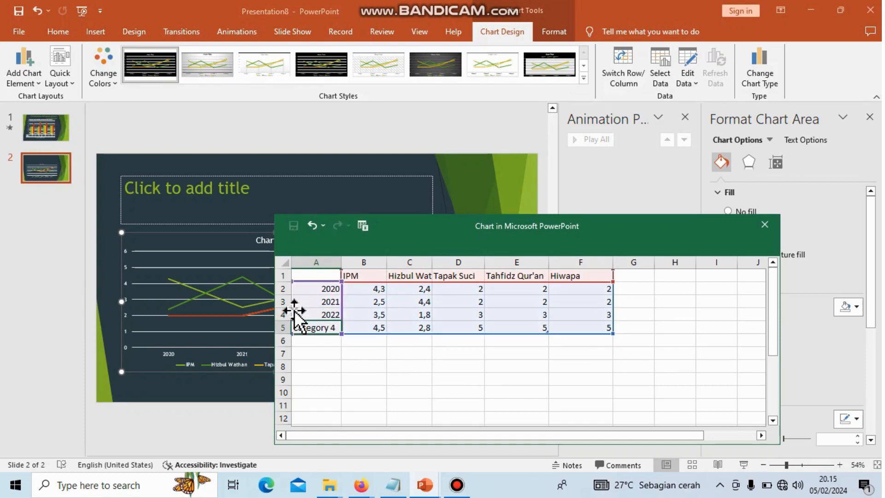
{"action": "type", "text": "2"}
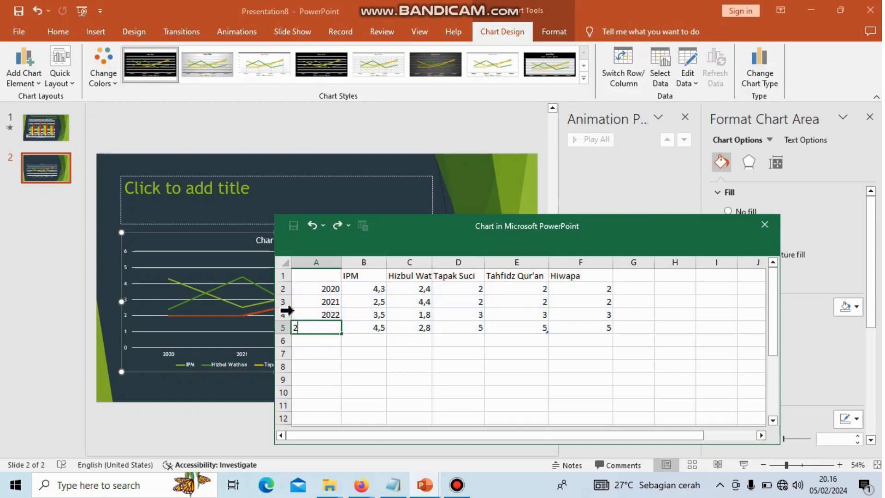
{"action": "type", "text": "023"}
{"action": "left_click", "coordinate": [397, 362]}
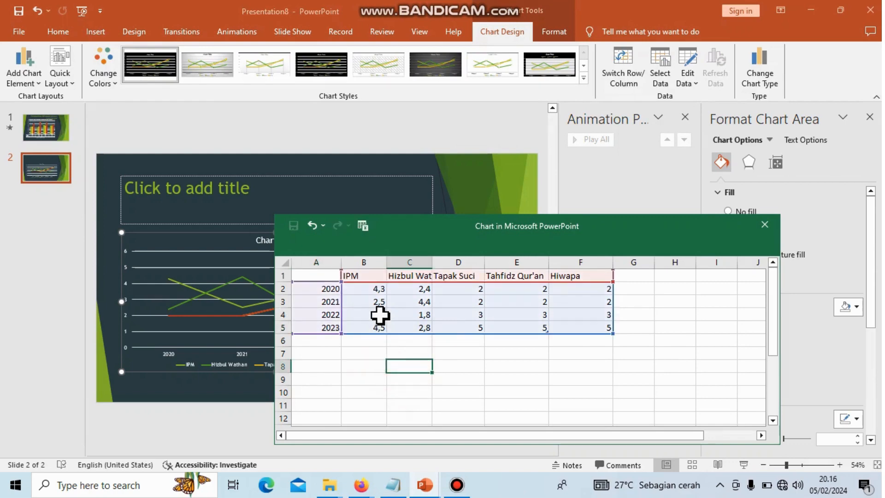
Set the IPM values for 2020 through 2023 to 100, 90, 80 and 90
{"action": "left_click", "coordinate": [374, 289]}
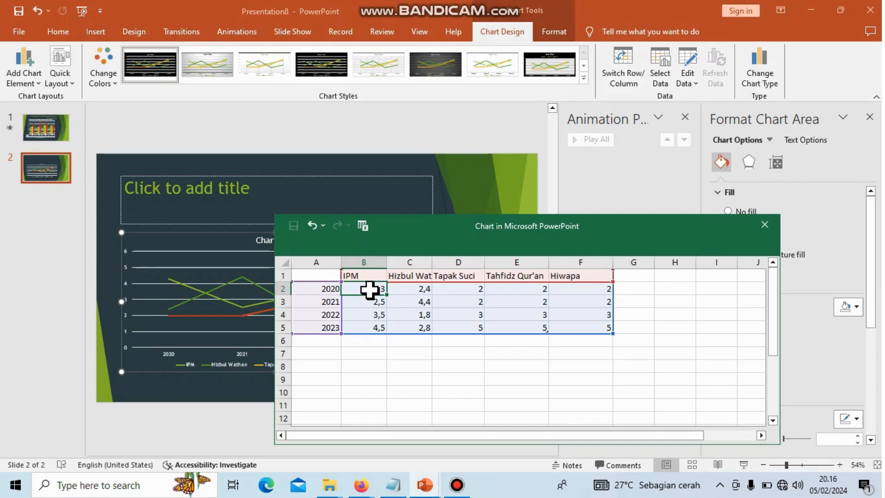
{"action": "type", "text": "100"}
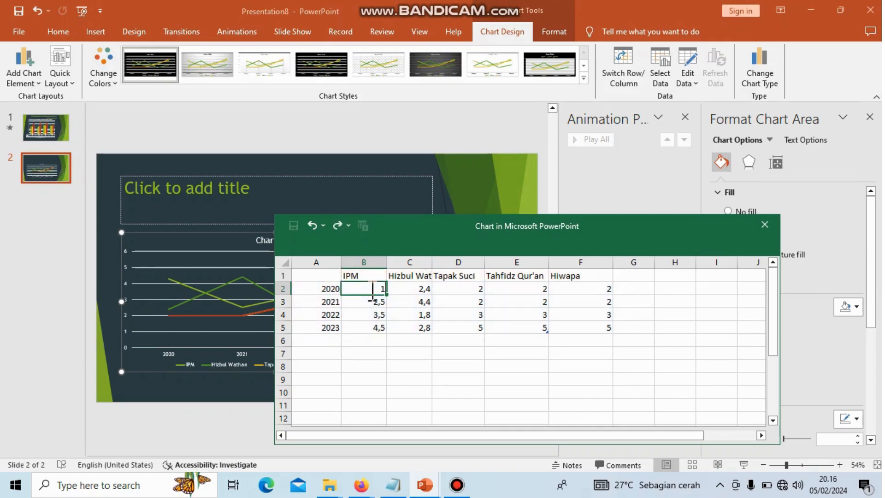
{"action": "left_click", "coordinate": [380, 304]}
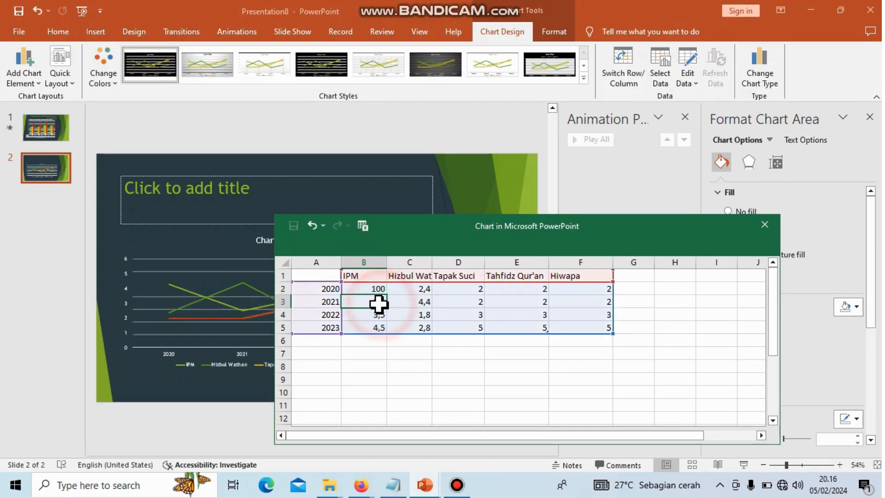
{"action": "type", "text": "90"}
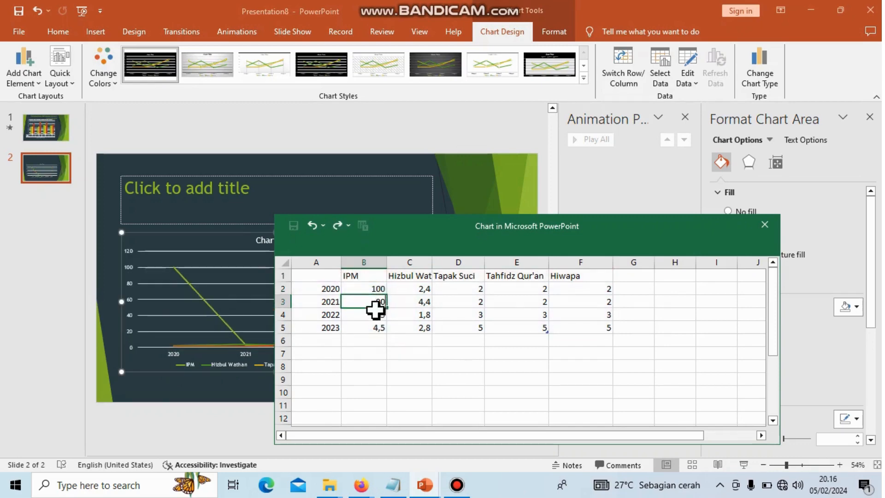
{"action": "left_click", "coordinate": [374, 315]}
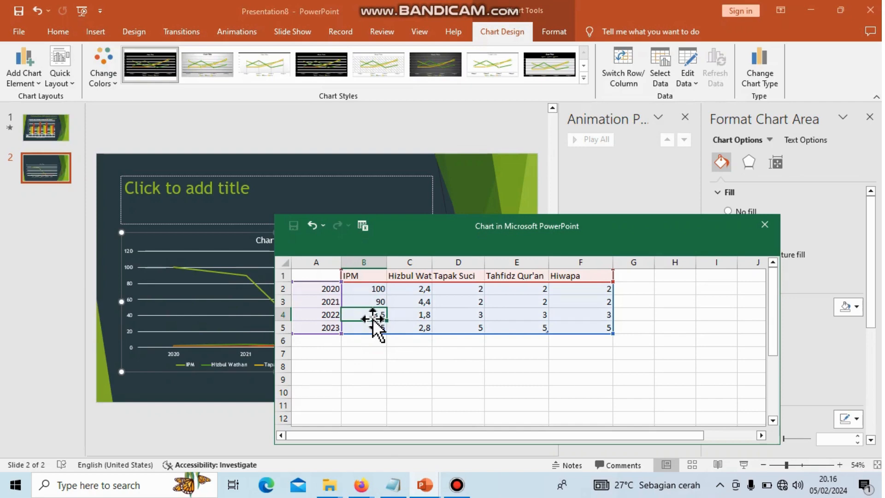
{"action": "type", "text": "80"}
{"action": "left_click", "coordinate": [376, 332]}
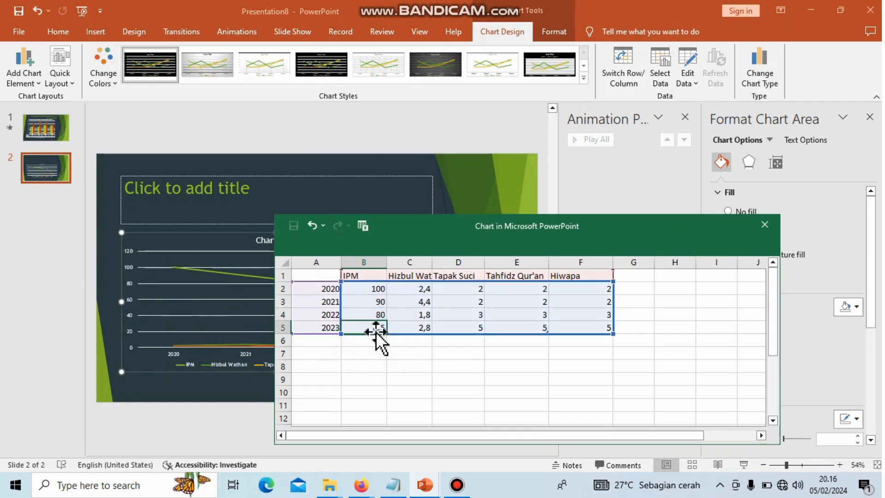
{"action": "type", "text": "9"}
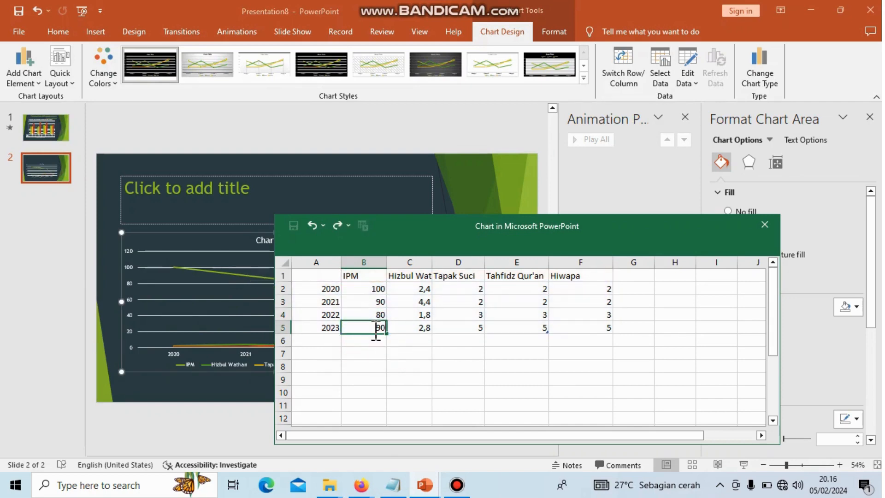
{"action": "type", "text": "0"}
Widen column C to fit its heading and set the Hizbul Wathan values for 2020 through 2023 to 90, 80, 75 and 85
{"action": "left_click", "coordinate": [411, 290]}
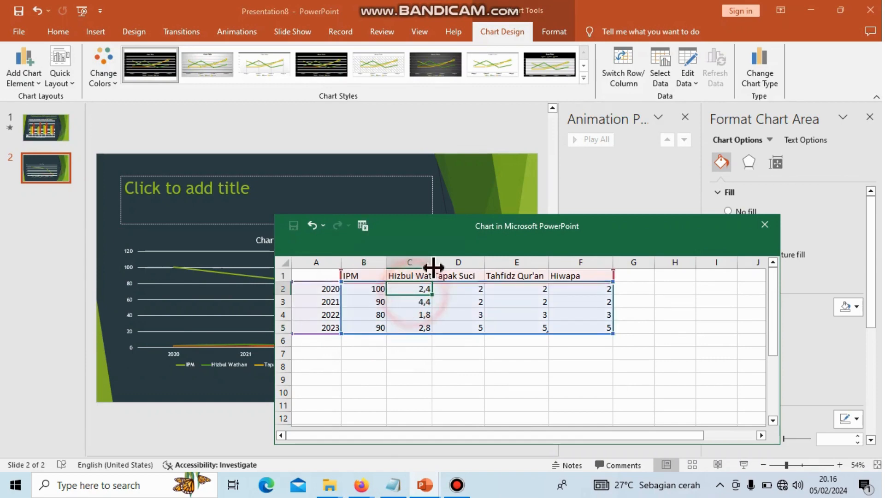
{"action": "left_click_drag", "start_coordinate": [432, 265], "coordinate": [465, 264]}
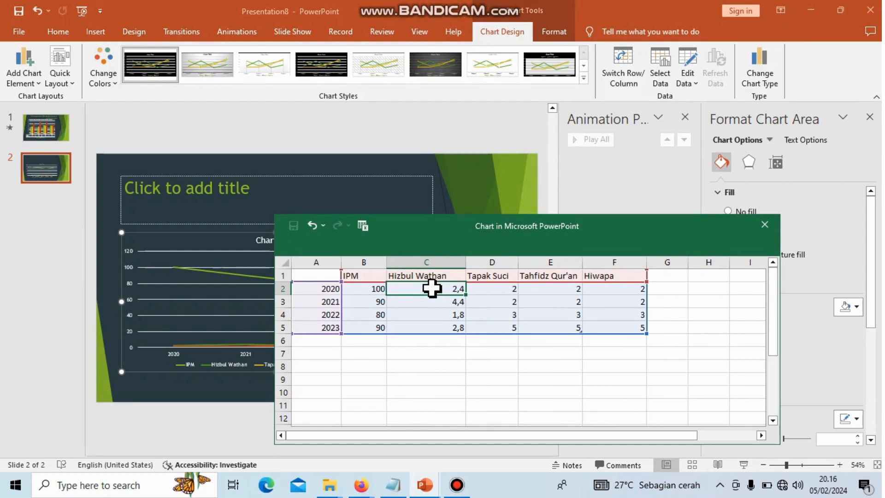
{"action": "type", "text": "90"}
{"action": "key", "text": "Return"}
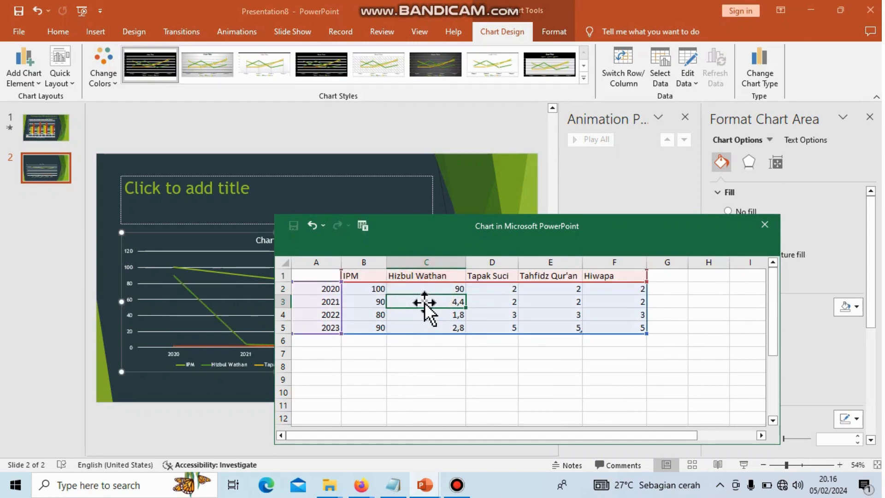
{"action": "type", "text": "80"}
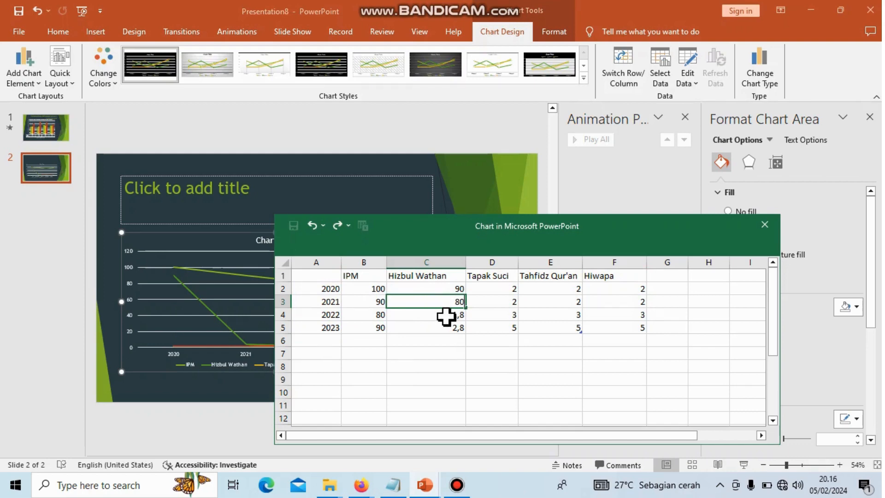
{"action": "key", "text": "Return"}
{"action": "type", "text": "75"}
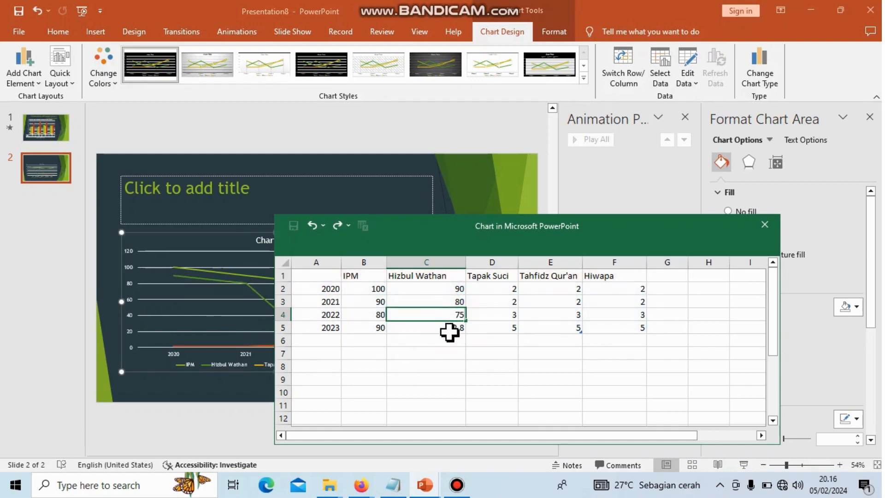
{"action": "key", "text": "Return"}
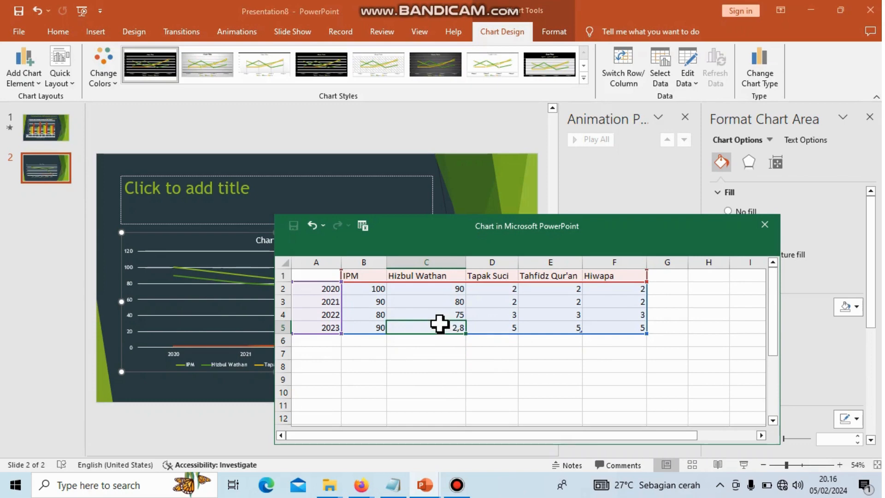
{"action": "type", "text": "8"}
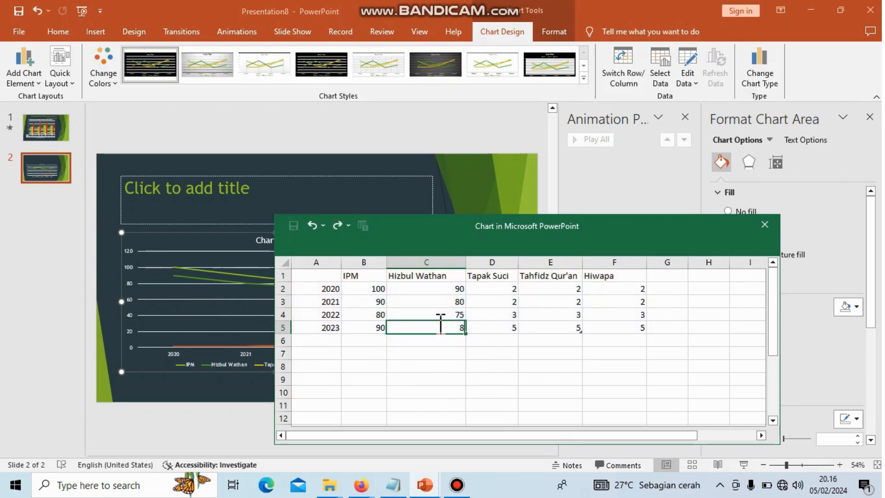
{"action": "type", "text": "5"}
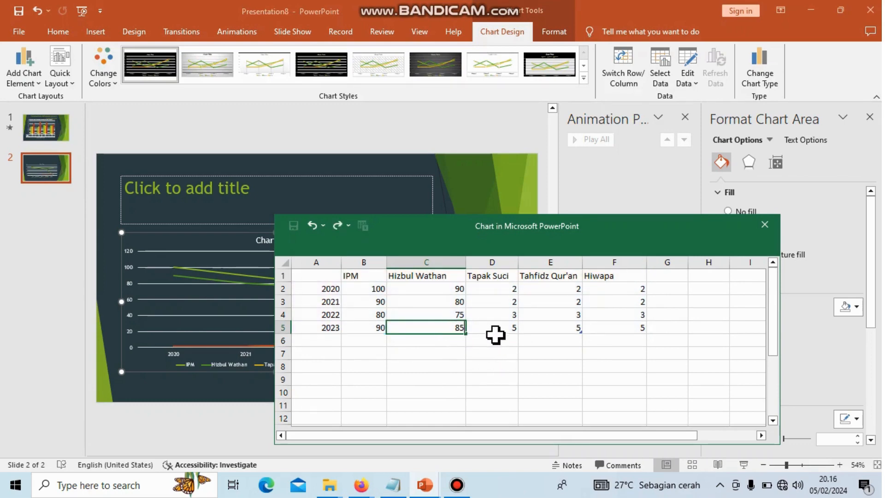
Set the Tapak Suci values for 2020 through 2023 to 50, 40, 55 and 60
{"action": "left_click", "coordinate": [494, 292]}
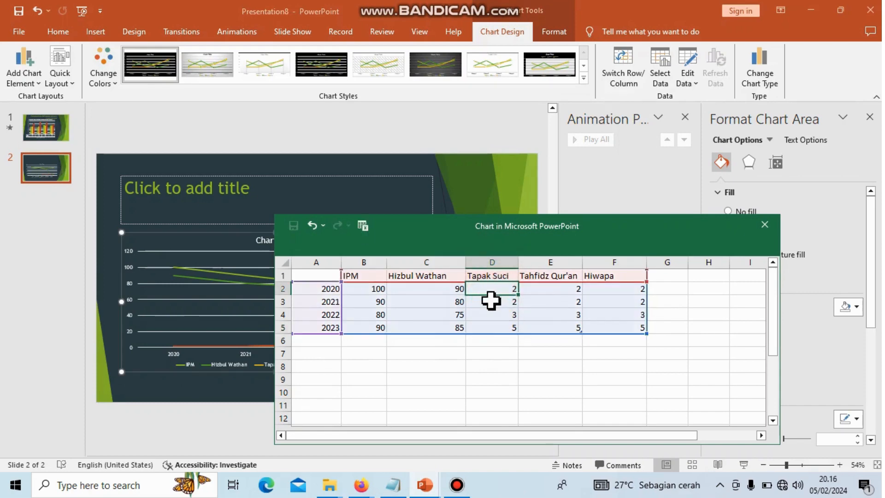
{"action": "type", "text": "5"}
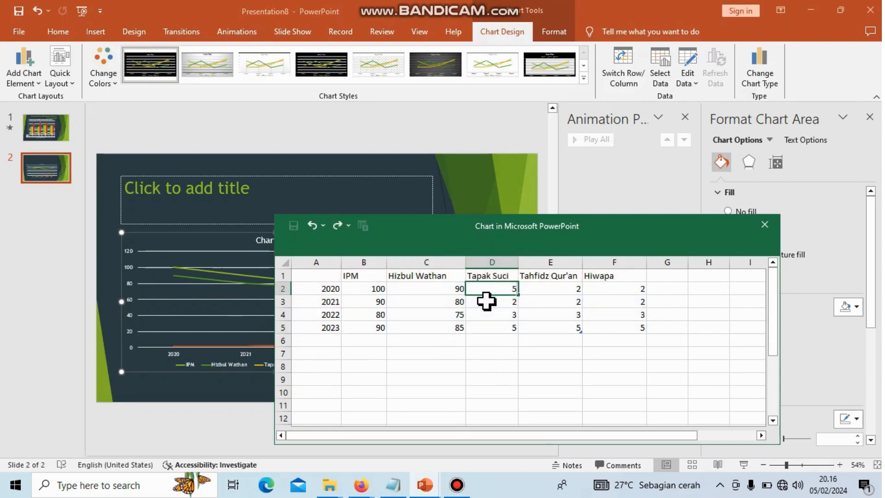
{"action": "type", "text": "0"}
{"action": "key", "text": "Return"}
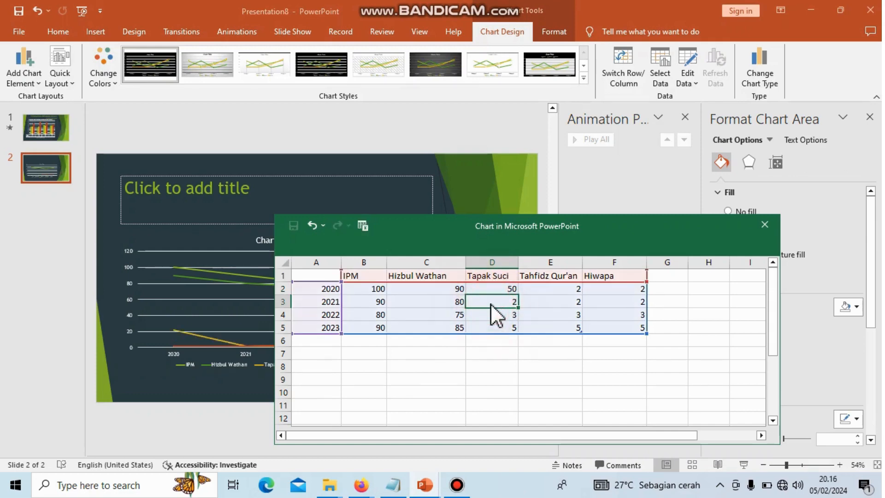
{"action": "type", "text": "40"}
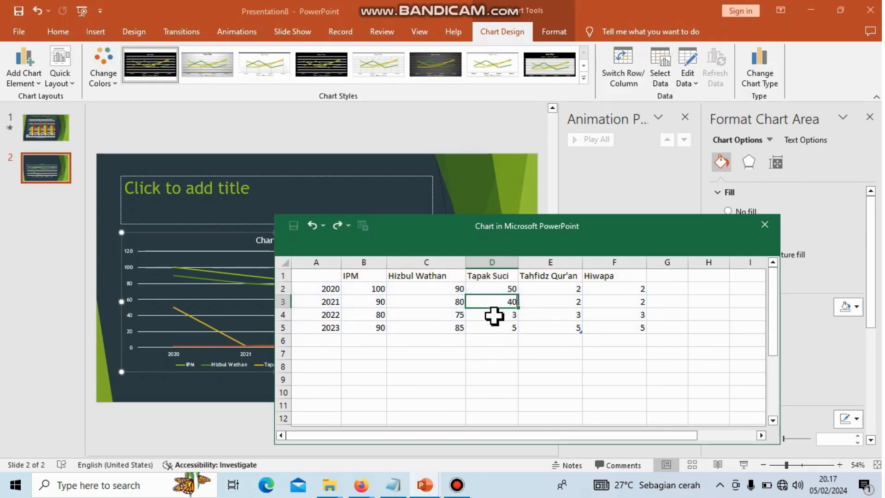
{"action": "key", "text": "Return"}
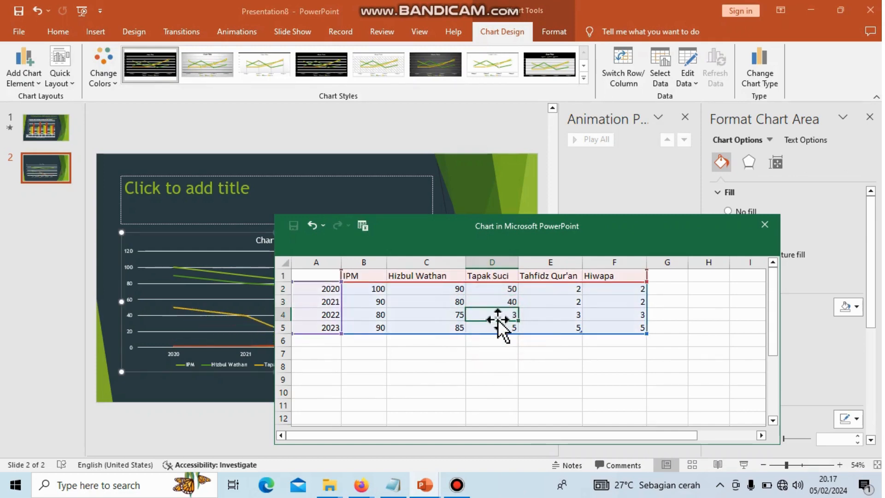
{"action": "type", "text": "55"}
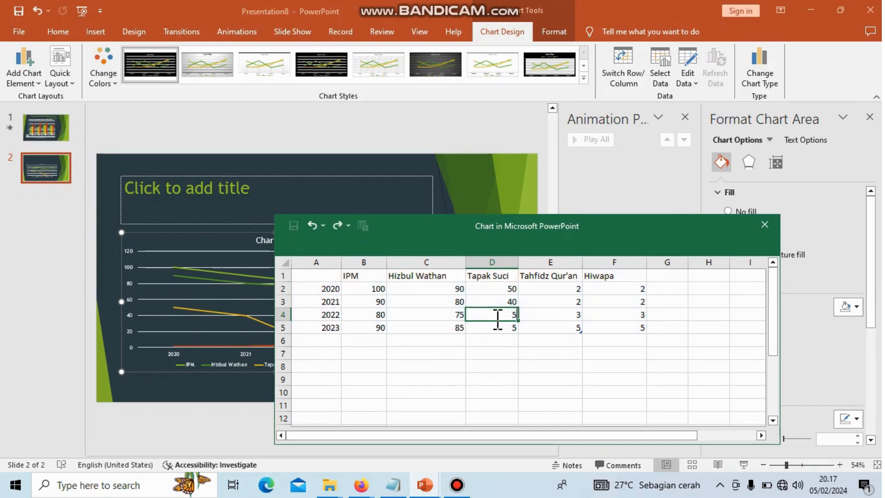
{"action": "left_click", "coordinate": [501, 332]}
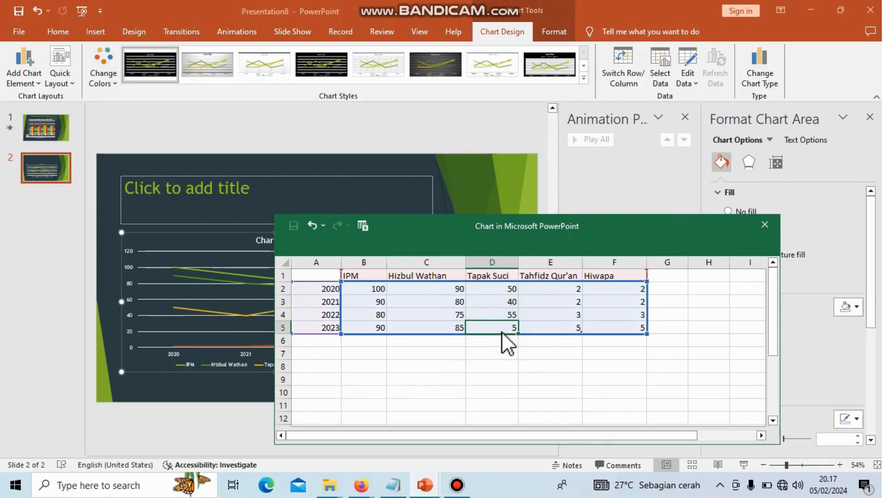
{"action": "type", "text": "60"}
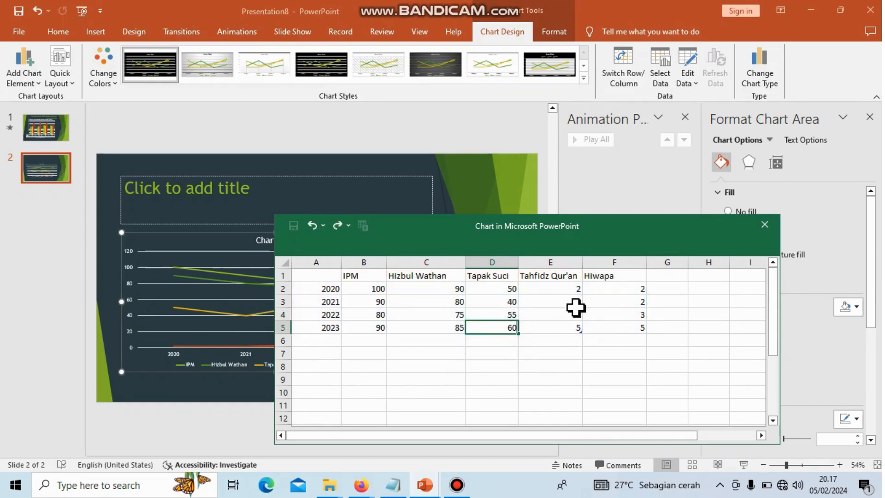
Set the Tahfidz Qur'an values for 2020 through 2023 to 30, 25, 35 and 40
{"action": "left_click", "coordinate": [556, 290]}
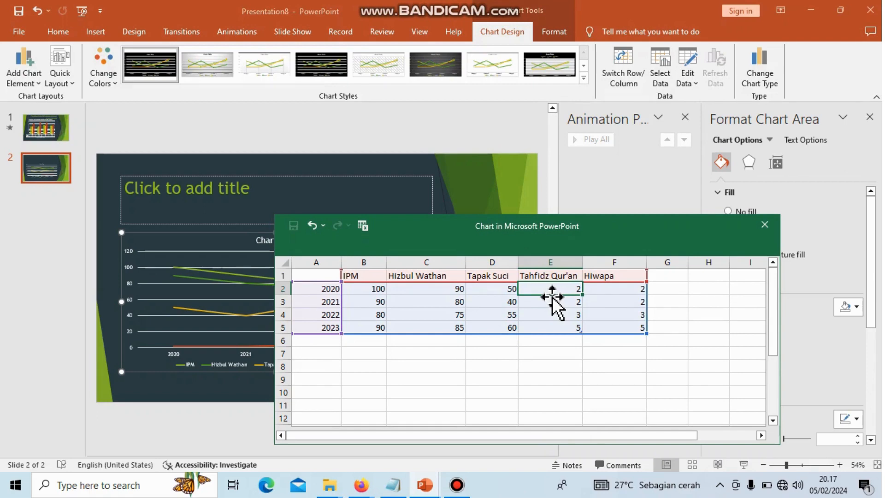
{"action": "type", "text": "30"}
{"action": "left_click", "coordinate": [554, 303]}
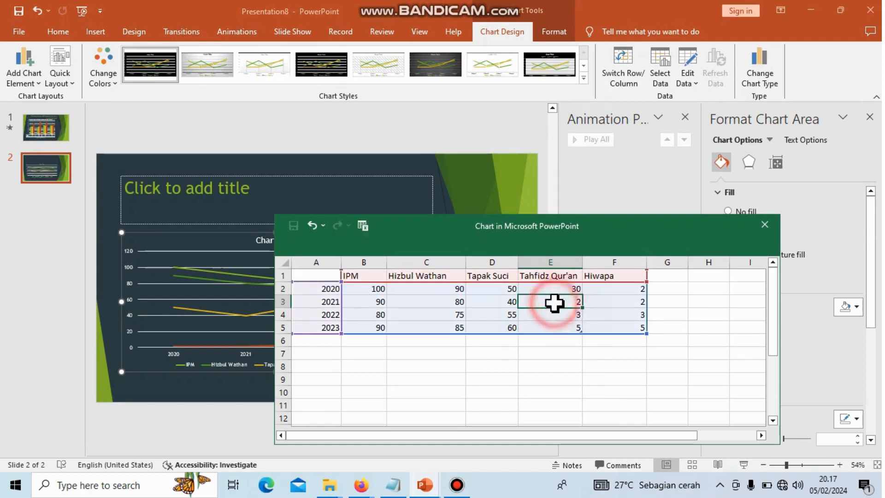
{"action": "type", "text": "25"}
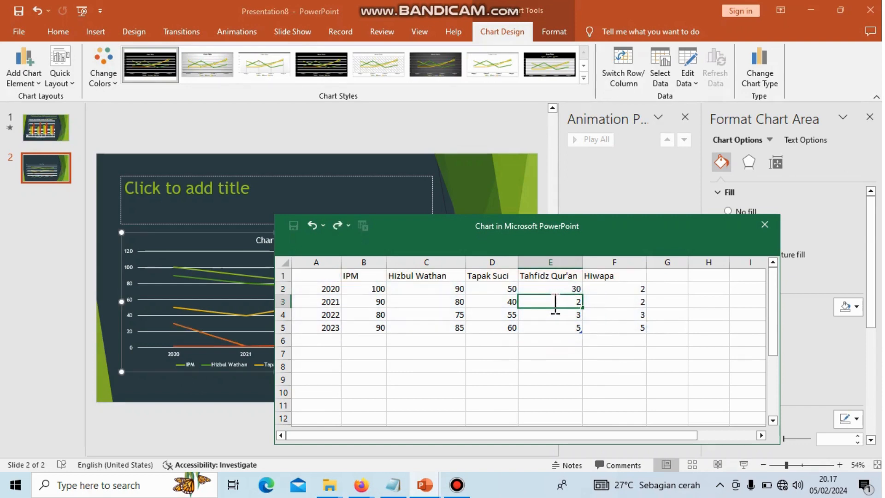
{"action": "left_click", "coordinate": [566, 314]}
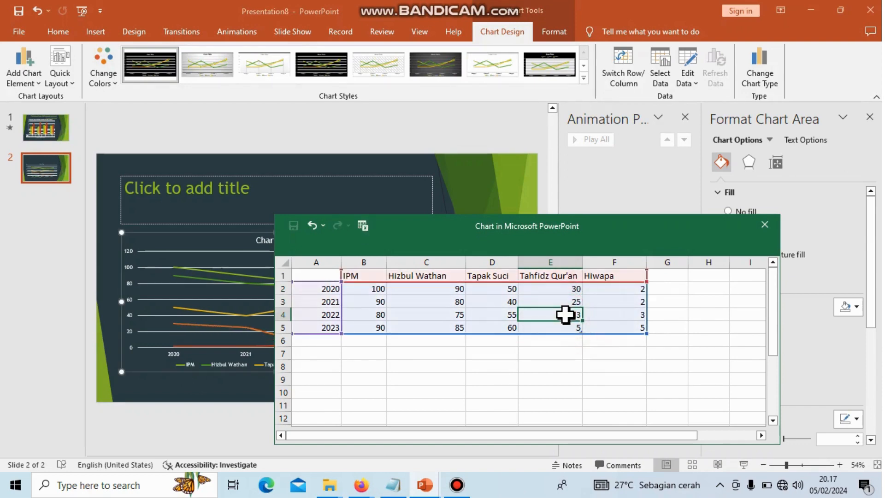
{"action": "type", "text": "35"}
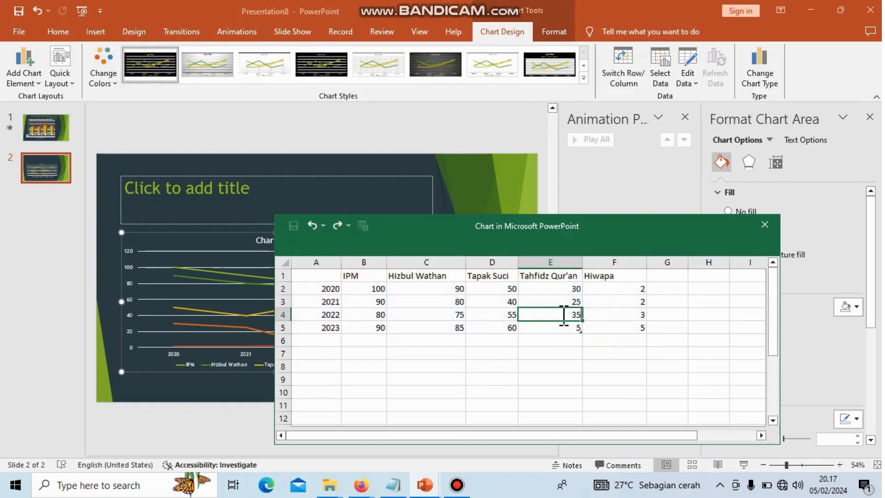
{"action": "left_click", "coordinate": [562, 327]}
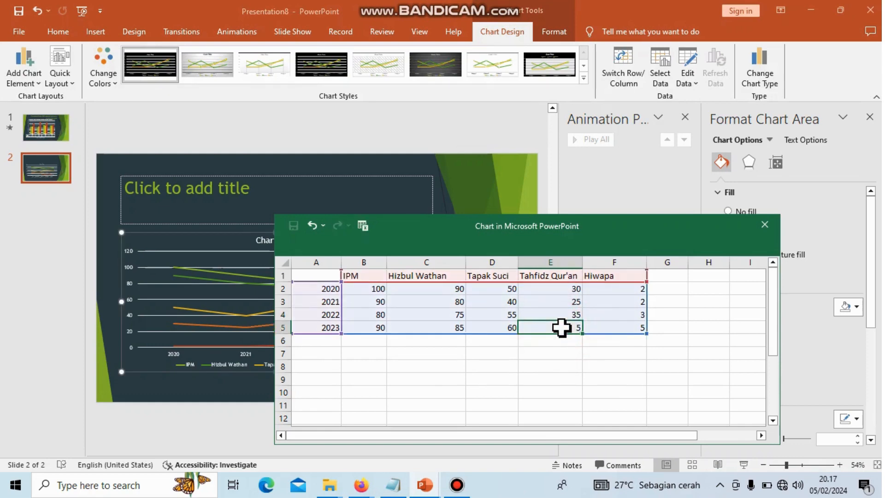
{"action": "type", "text": "40"}
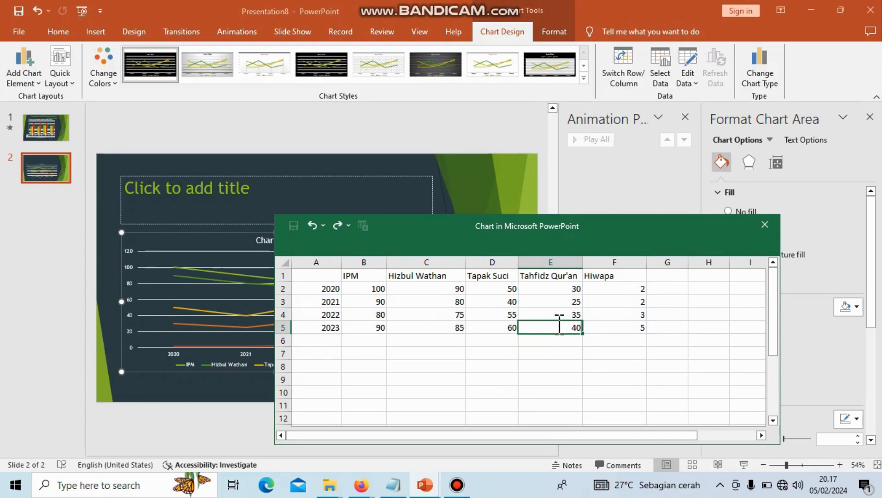
Set the Hiwapa values for 2020 through 2023 to 60, 50, 55 and 45, and close the chart data sheet
{"action": "left_click", "coordinate": [626, 288]}
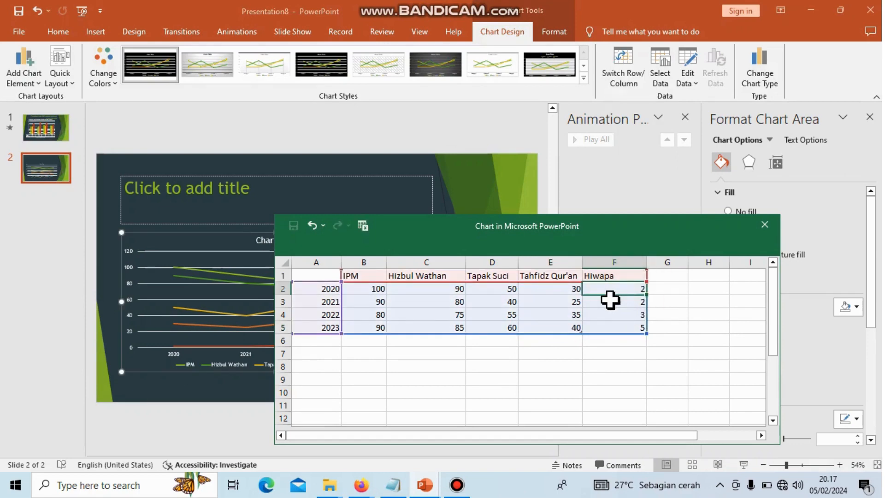
{"action": "type", "text": "60"}
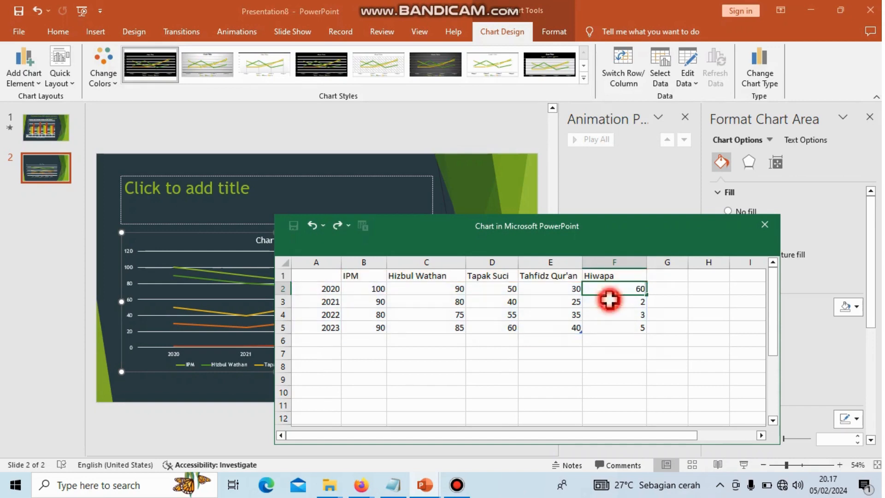
{"action": "key", "text": "Return"}
{"action": "type", "text": "50"}
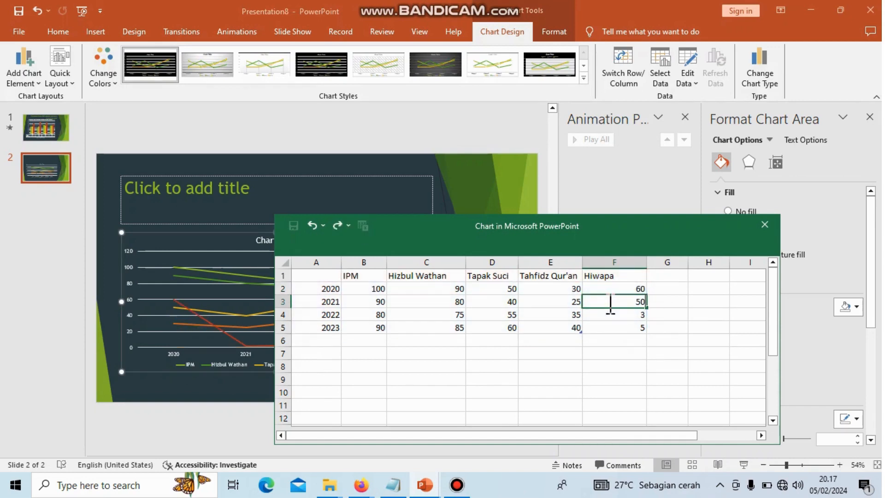
{"action": "left_click", "coordinate": [616, 318]}
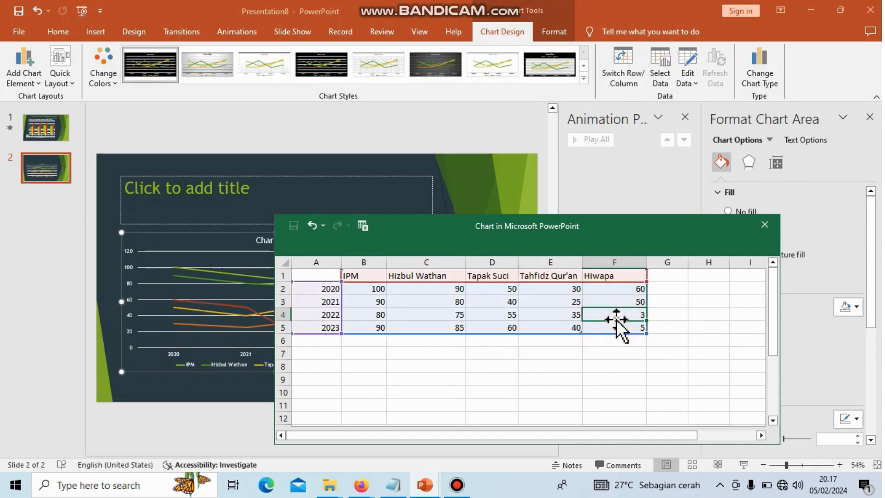
{"action": "type", "text": "55"}
{"action": "key", "text": "Return"}
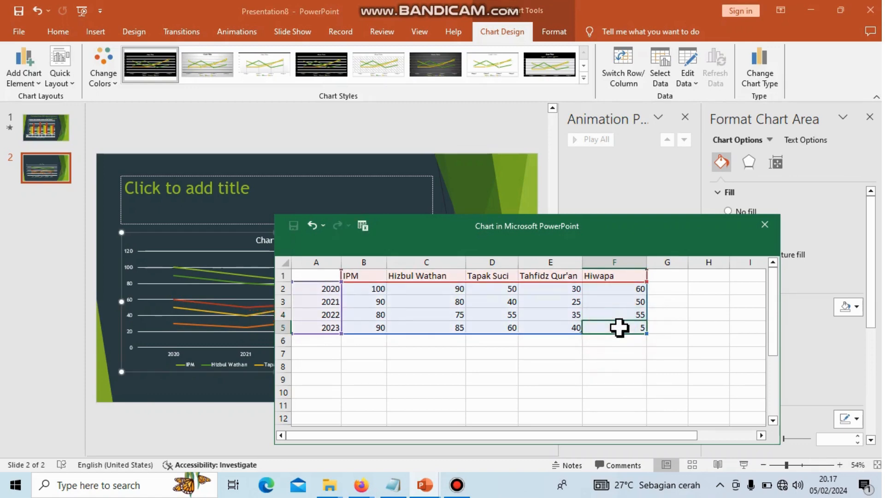
{"action": "type", "text": "45"}
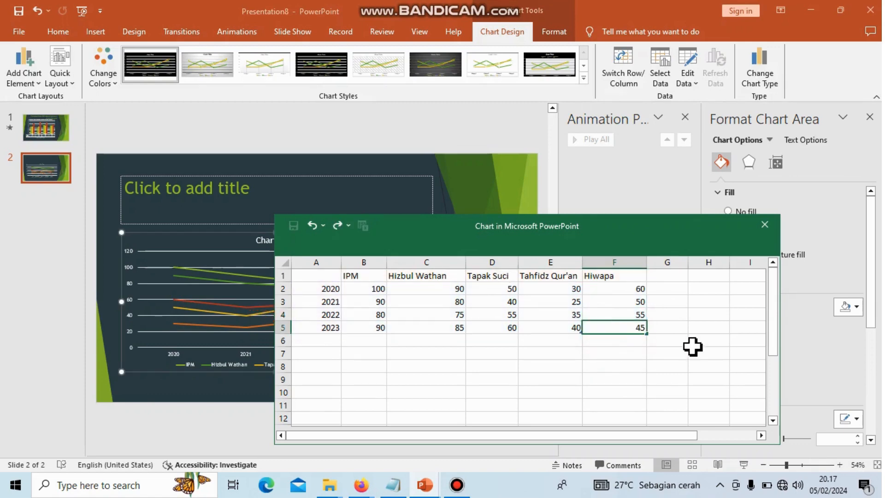
{"action": "left_click", "coordinate": [671, 328]}
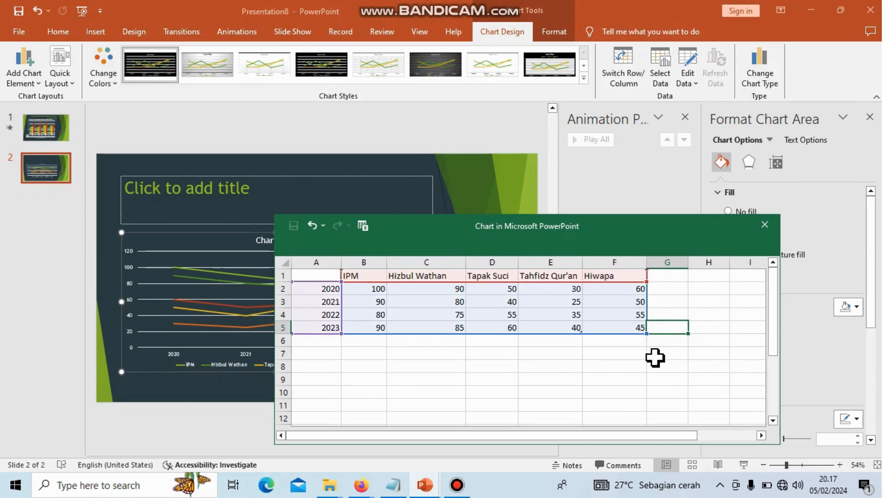
{"action": "left_click", "coordinate": [762, 225]}
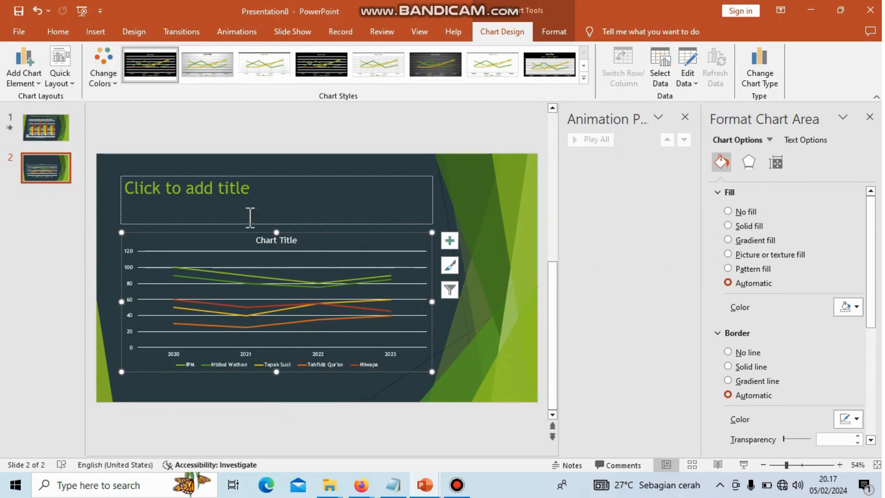
Replace the line chart's placeholder title with text beginning "Extra"
{"action": "left_click", "coordinate": [238, 188]}
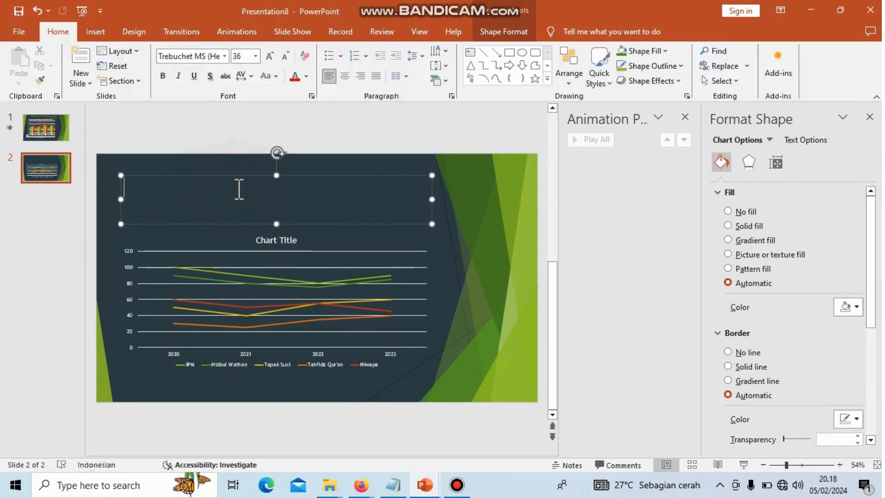
{"action": "left_click", "coordinate": [276, 239]}
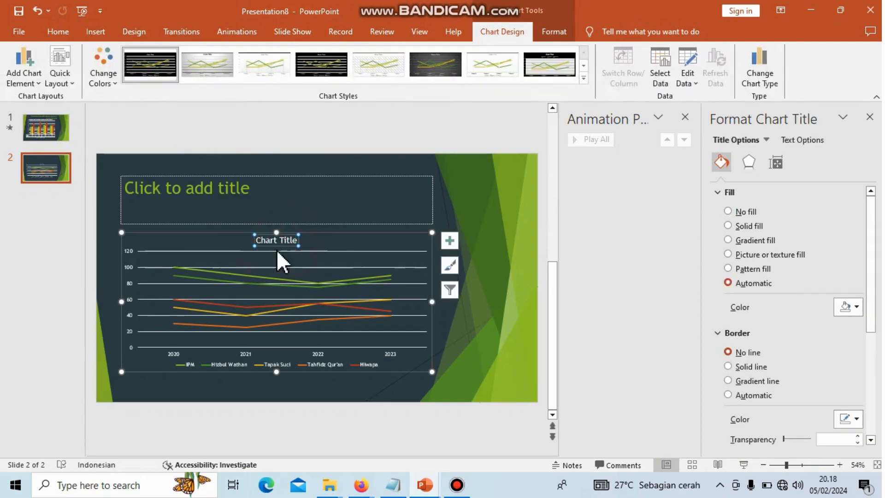
{"action": "type", "text": "Etra"}
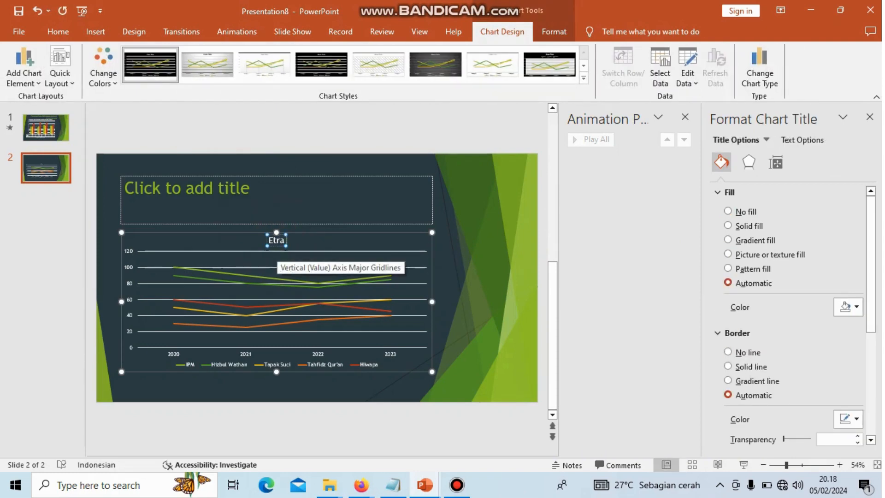
{"action": "key", "text": "BackSpace"}
{"action": "key", "text": "BackSpace"}
{"action": "key", "text": "BackSpace"}
{"action": "type", "text": "x"}
{"action": "type", "text": "ra"}
{"action": "key", "text": "BackSpace"}
{"action": "key", "text": "BackSpace"}
{"action": "type", "text": "tra"}
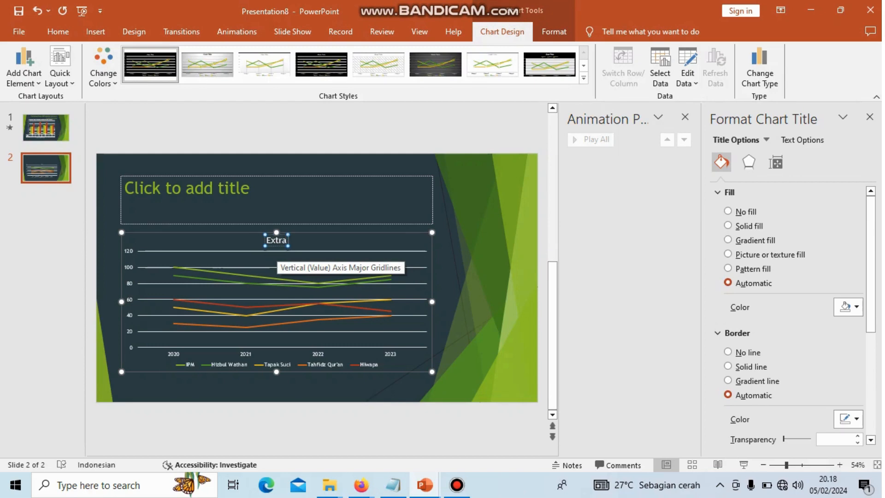
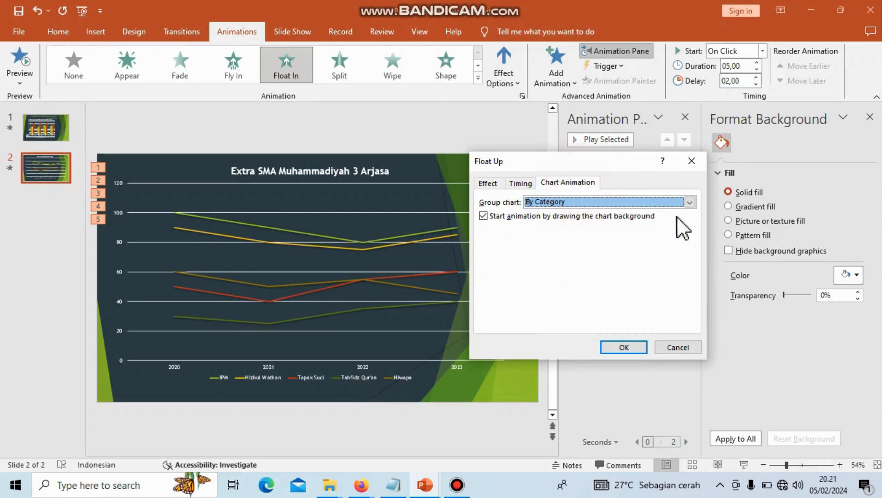
Group the line chart's Float Up animation By Series and apply it
{"action": "left_click", "coordinate": [689, 203]}
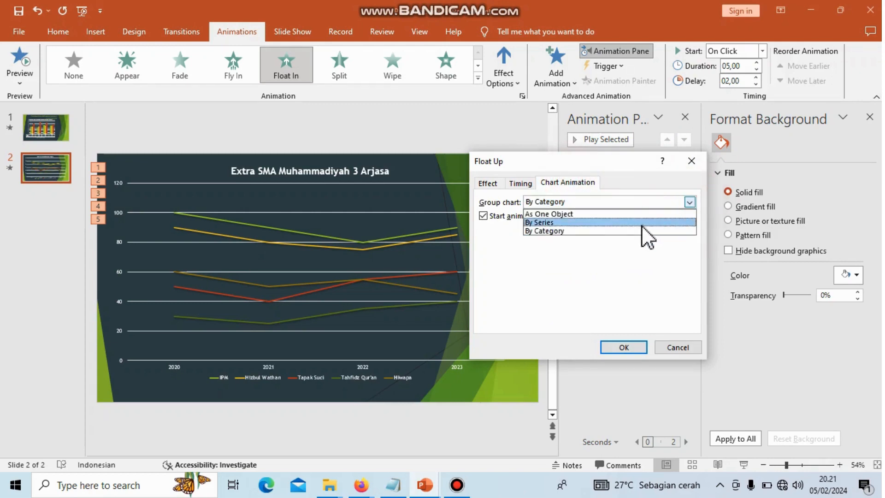
{"action": "left_click", "coordinate": [640, 223]}
{"action": "left_click", "coordinate": [624, 346]}
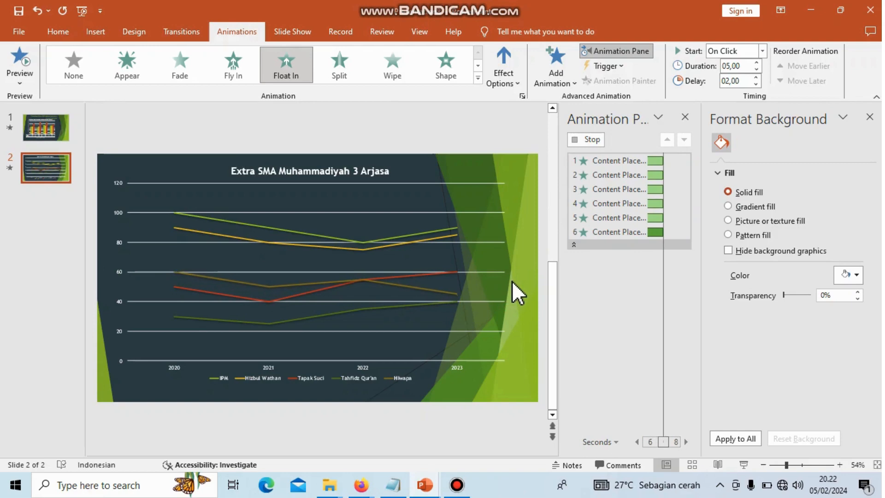
Add data labels to the line chart
{"action": "left_click", "coordinate": [508, 175]}
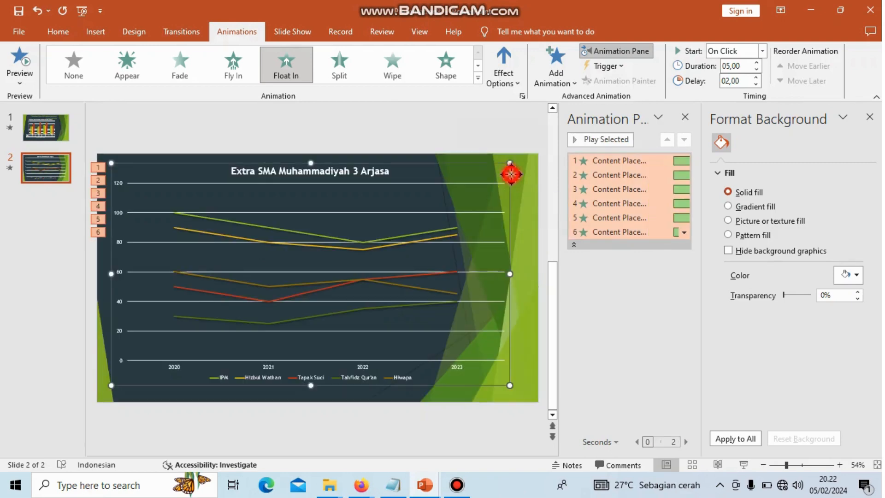
{"action": "left_click", "coordinate": [526, 172]}
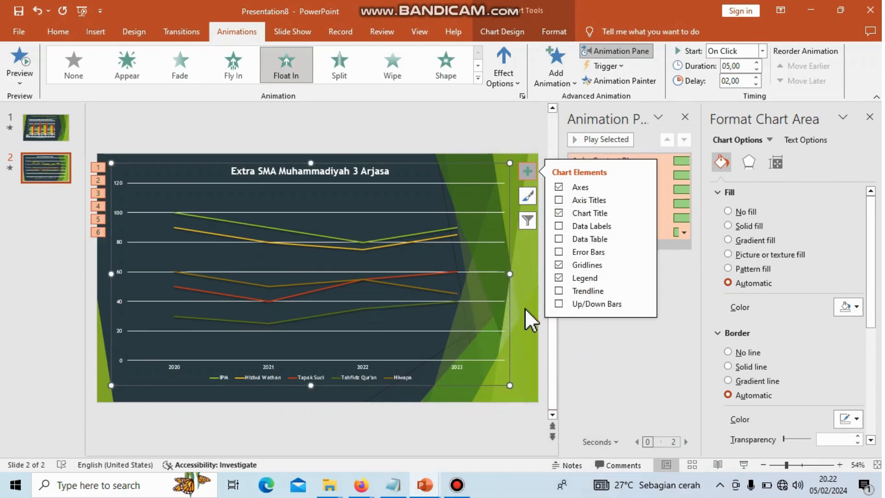
{"action": "left_click", "coordinate": [529, 173]}
{"action": "left_click", "coordinate": [529, 172]}
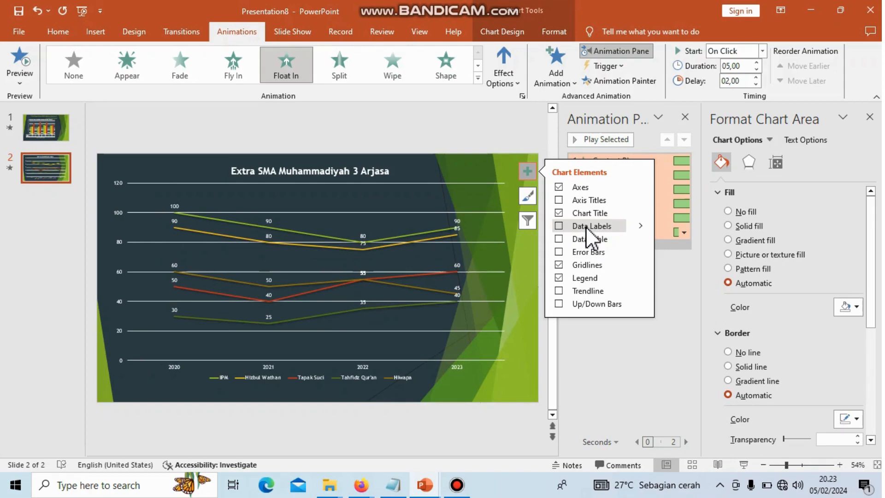
{"action": "left_click", "coordinate": [586, 226]}
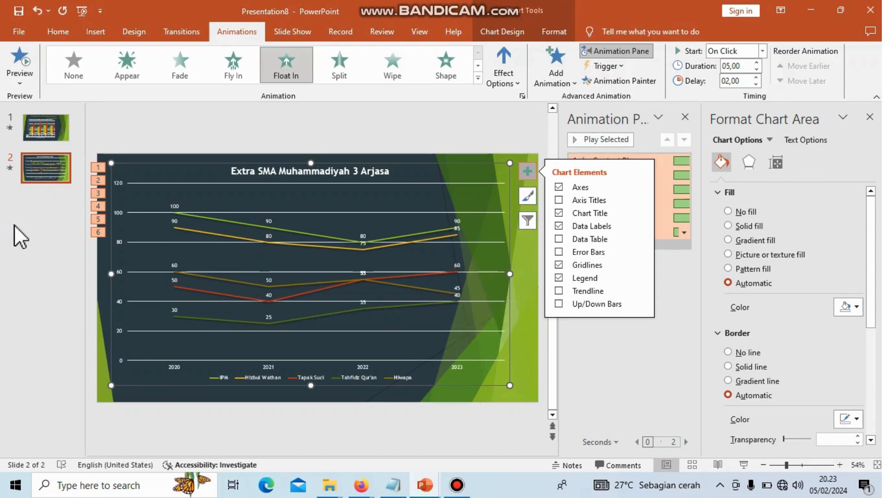
Add a third slide after the line chart slide and insert a basic Pie chart in its content placeholder
{"action": "right_click", "coordinate": [46, 201]}
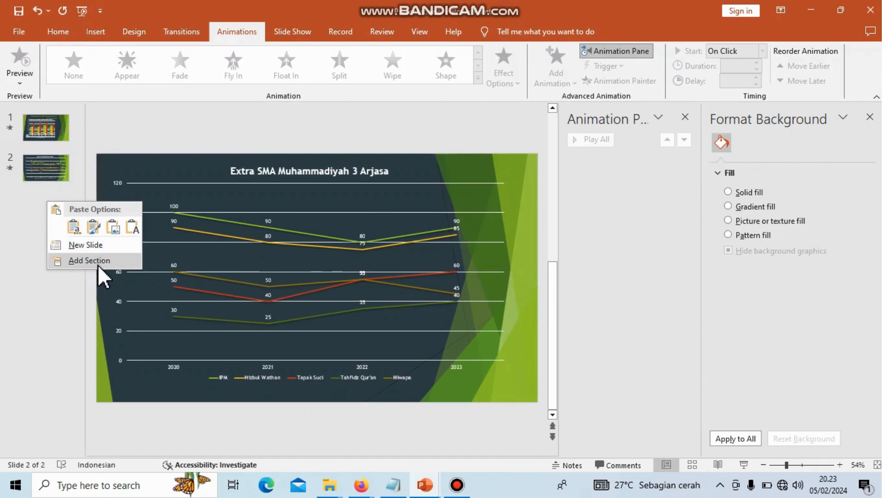
{"action": "left_click", "coordinate": [95, 246]}
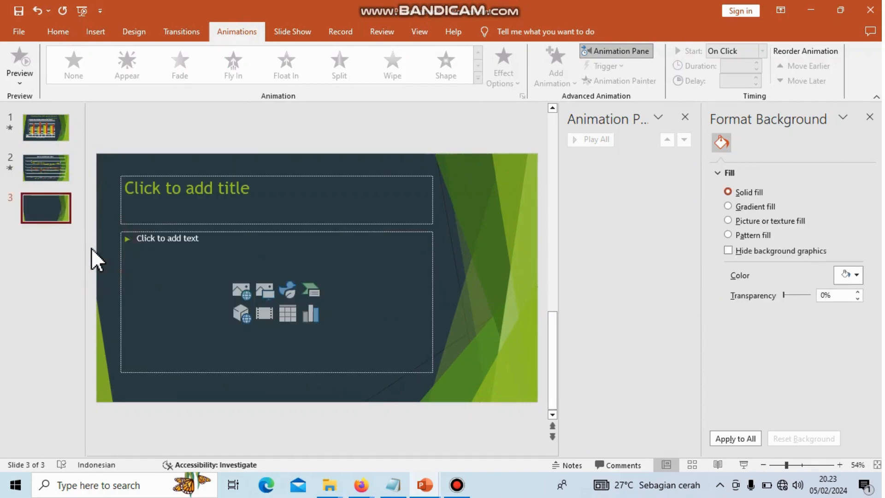
{"action": "left_click", "coordinate": [311, 315]}
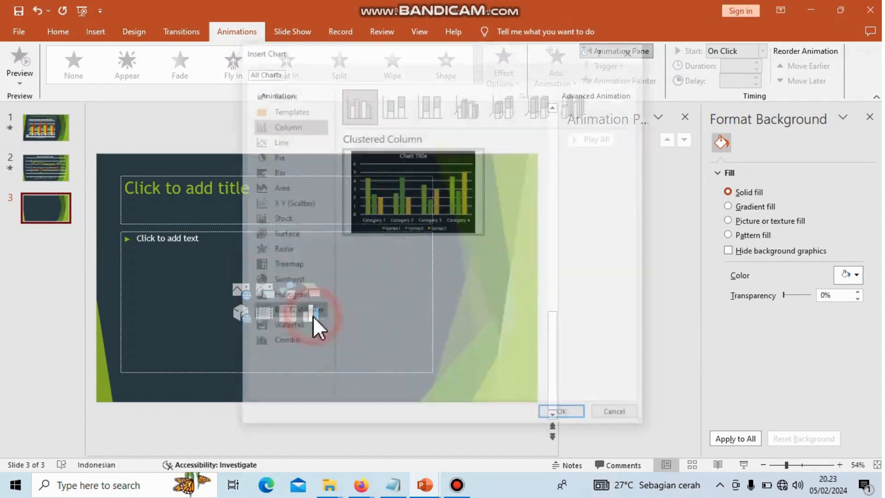
{"action": "left_click", "coordinate": [278, 157]}
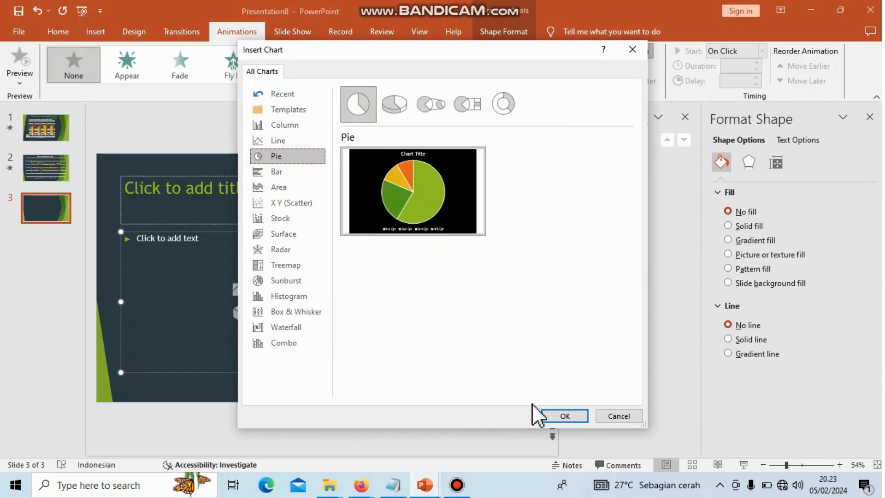
{"action": "left_click", "coordinate": [568, 417]}
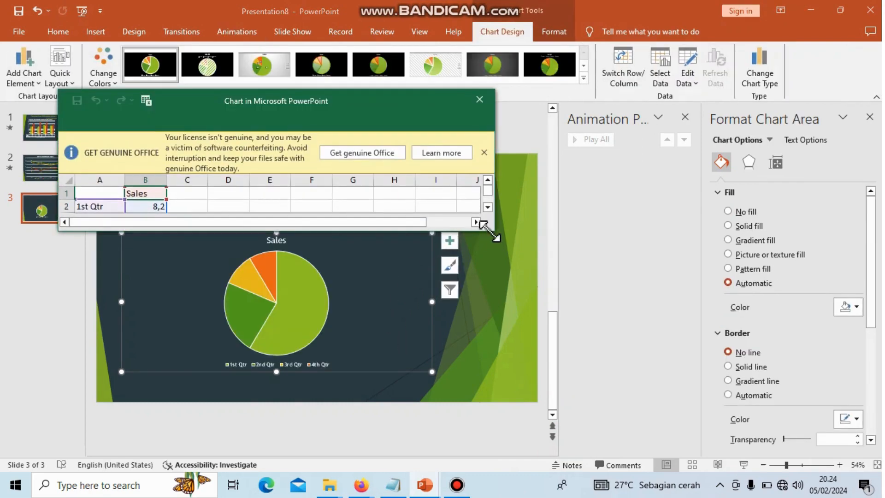
Enlarge the pie chart's data sheet and change the Sales heading to "Perolehan siswa SMA Muhammadiyah berdasarkan lulusan MTs/SMP"
{"action": "left_click_drag", "start_coordinate": [489, 230], "coordinate": [569, 445]}
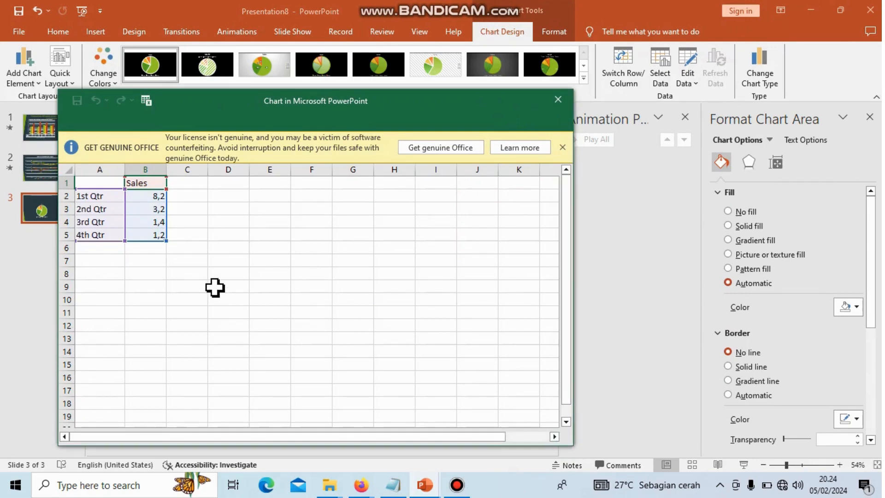
{"action": "left_click", "coordinate": [144, 183]}
{"action": "double_click", "coordinate": [144, 183]}
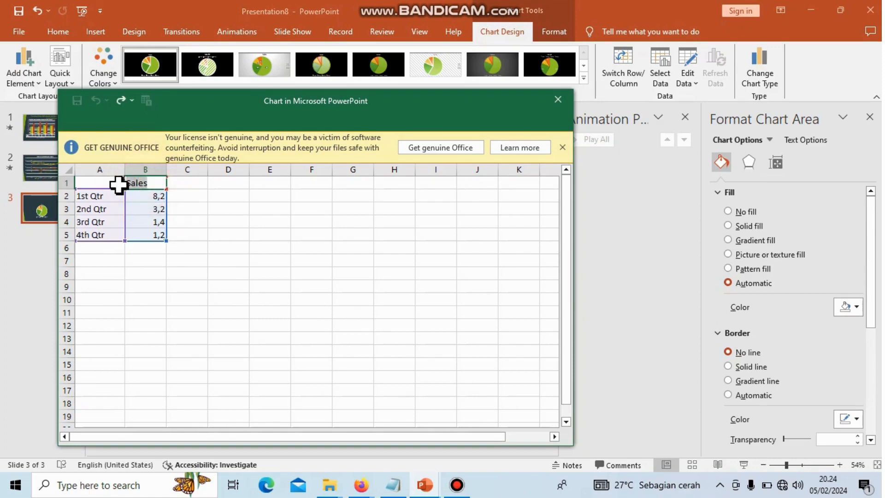
{"action": "key", "text": "BackSpace"}
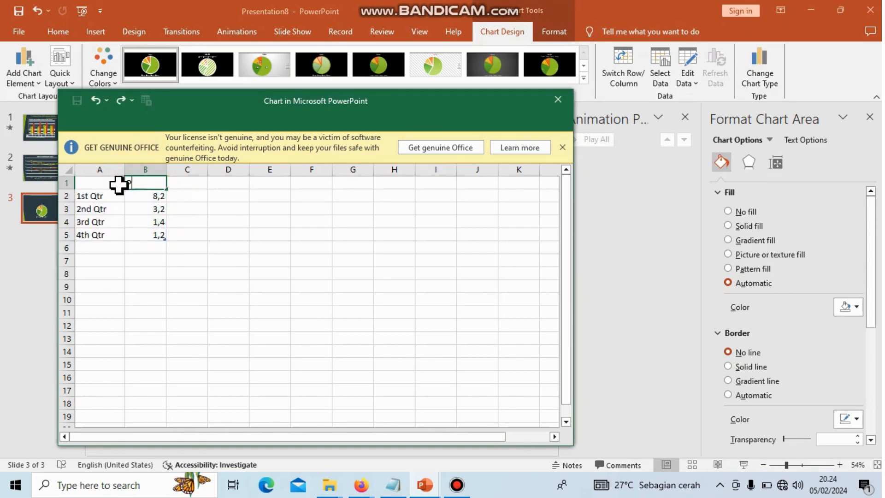
{"action": "type", "text": "Perolehan sise"}
{"action": "key", "text": "BackSpace"}
{"action": "type", "text": "wa SMA"}
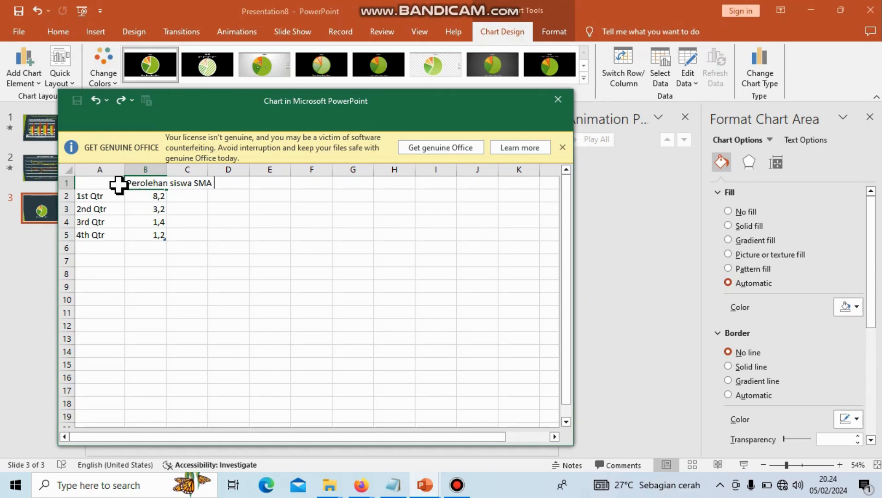
{"action": "type", "text": " Muhammadiyah berd"}
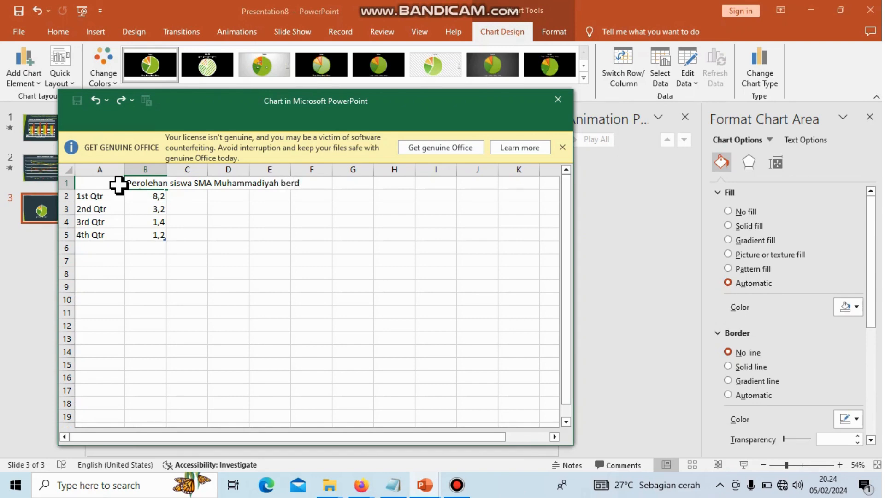
{"action": "type", "text": "asarkan lulusna"}
{"action": "key", "text": "BackSpace"}
{"action": "key", "text": "BackSpace"}
{"action": "key", "text": "BackSpace"}
{"action": "type", "text": "an MTs/"}
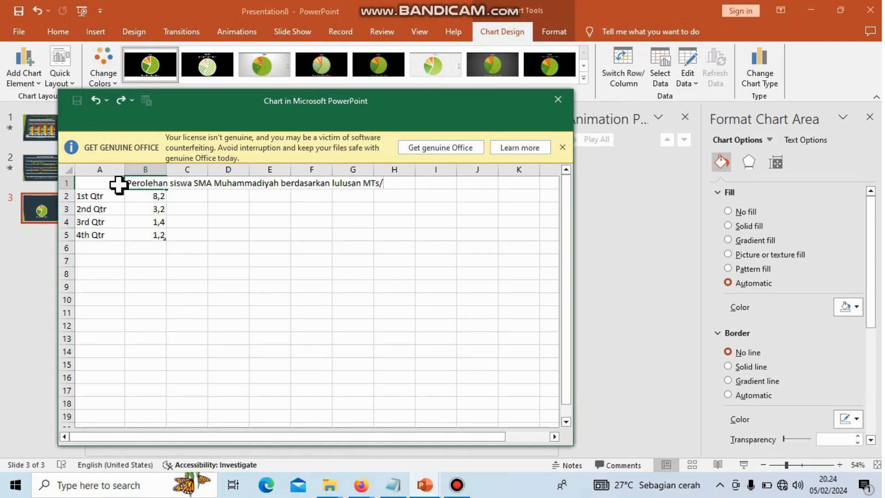
{"action": "type", "text": "SMP"}
Insert "3 Arjasa" after "Muhammadiyah" in the pie chart's data heading and select the first category cell
{"action": "left_click", "coordinate": [284, 185]}
{"action": "type", "text": "3 Ar"}
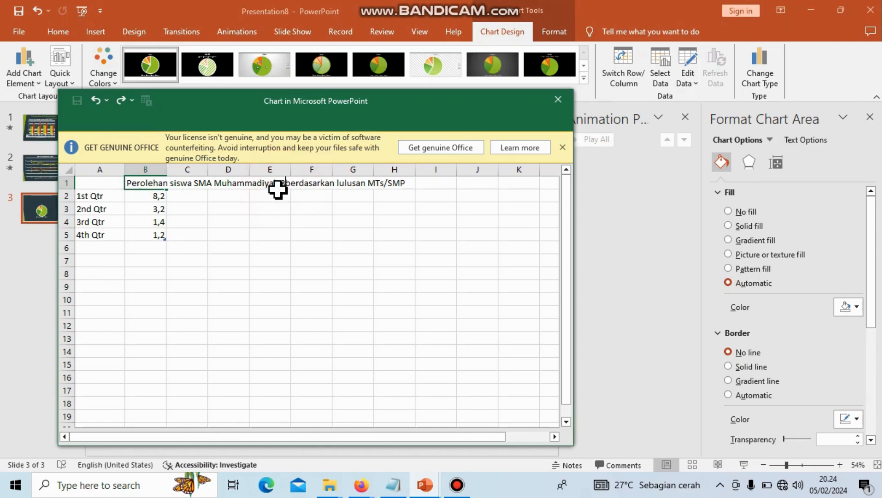
{"action": "type", "text": "jas"}
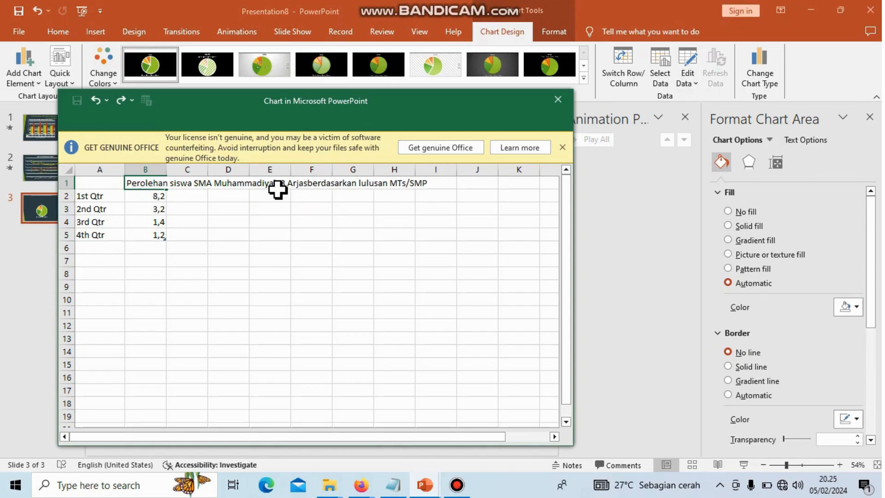
{"action": "type", "text": "a"}
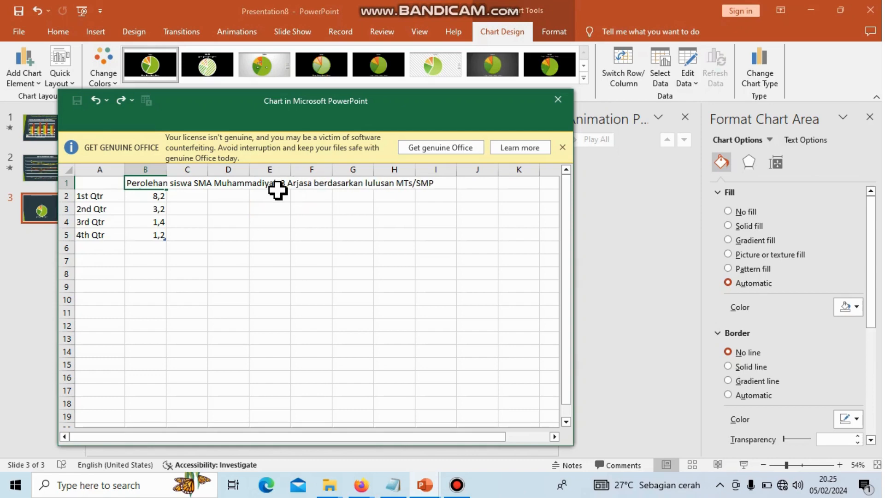
{"action": "left_click", "coordinate": [87, 195]}
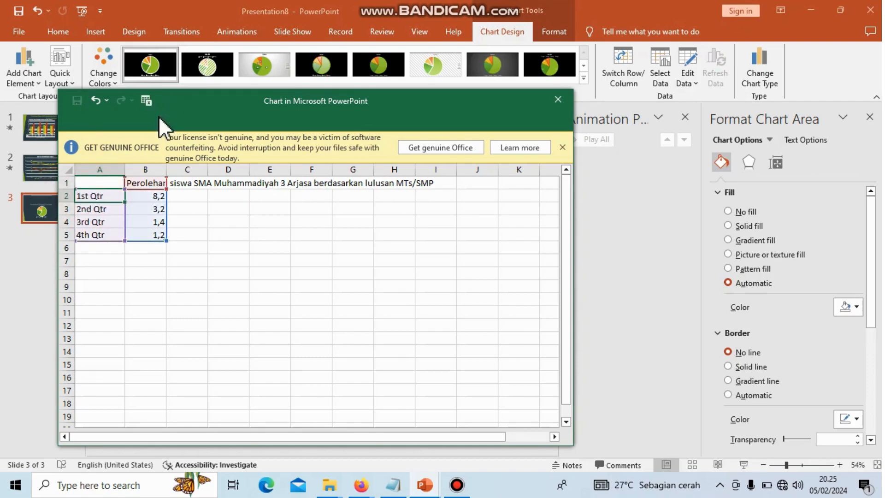
{"action": "left_click", "coordinate": [95, 193]}
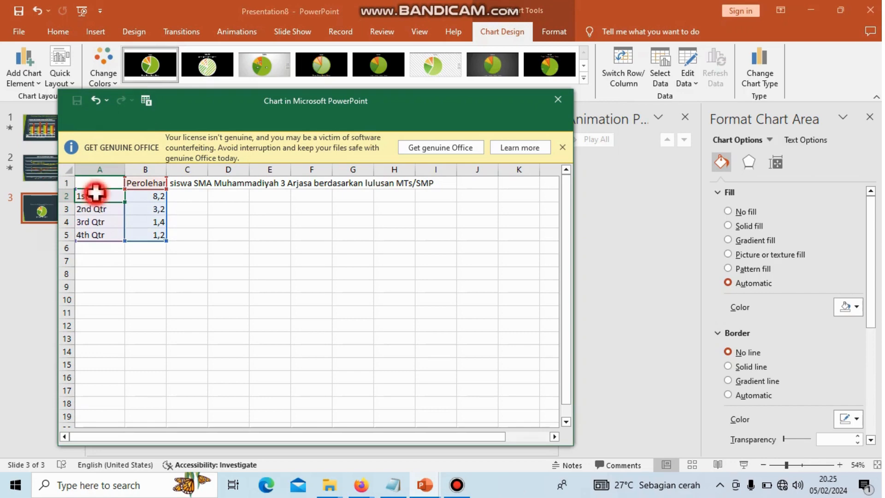
Rename the first two categories in the pie chart's data sheet to "MTs YPPMI" and "SMP 1 Arjasa"
{"action": "double_click", "coordinate": [96, 193]}
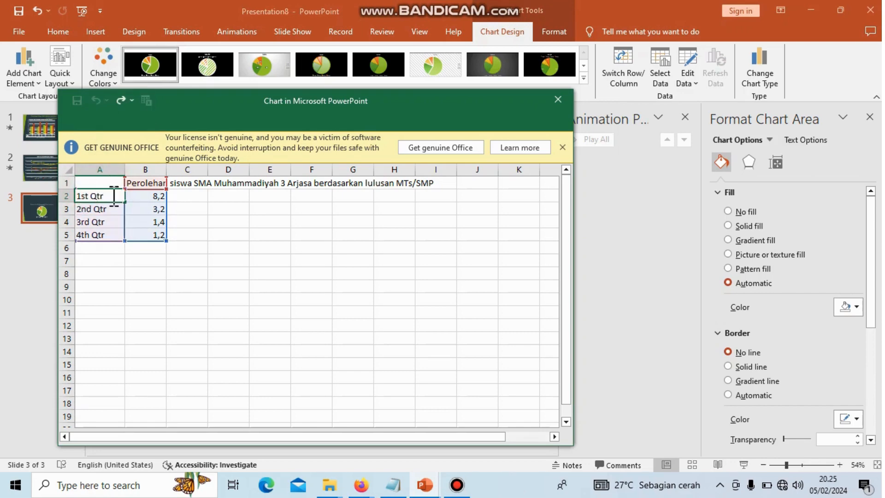
{"action": "left_click_drag", "start_coordinate": [113, 196], "coordinate": [56, 195]}
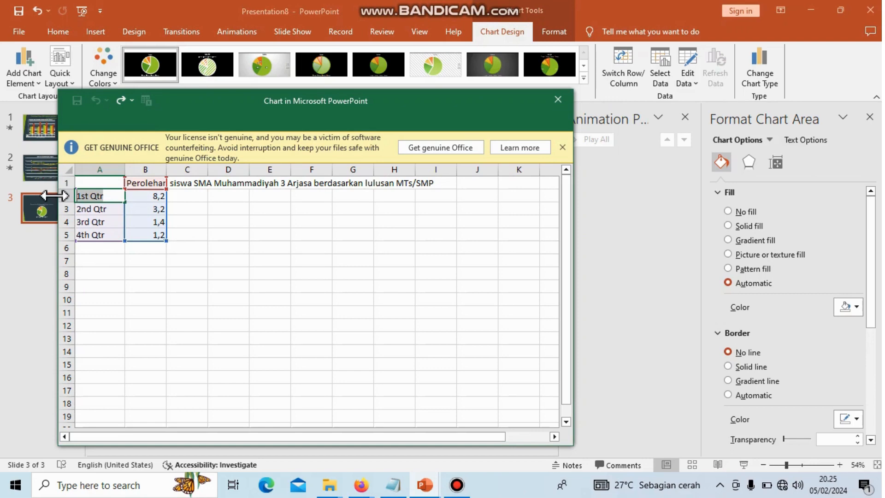
{"action": "type", "text": "MT"}
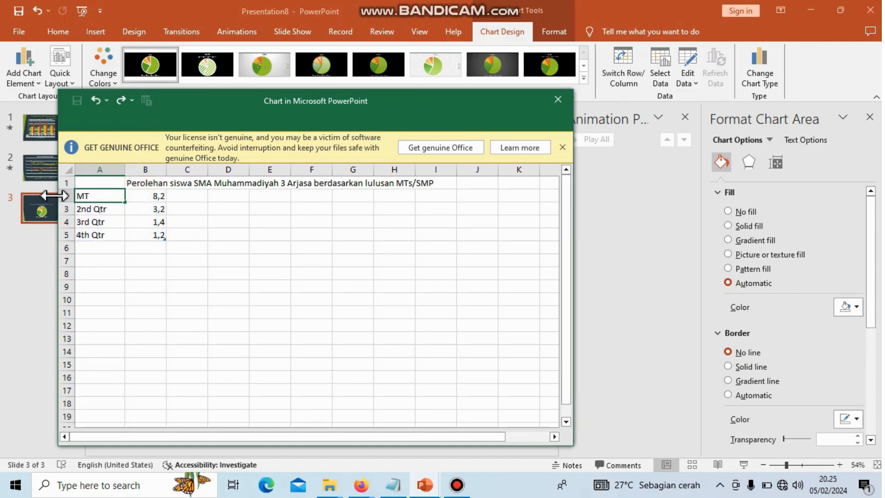
{"action": "type", "text": "s YPPMI"}
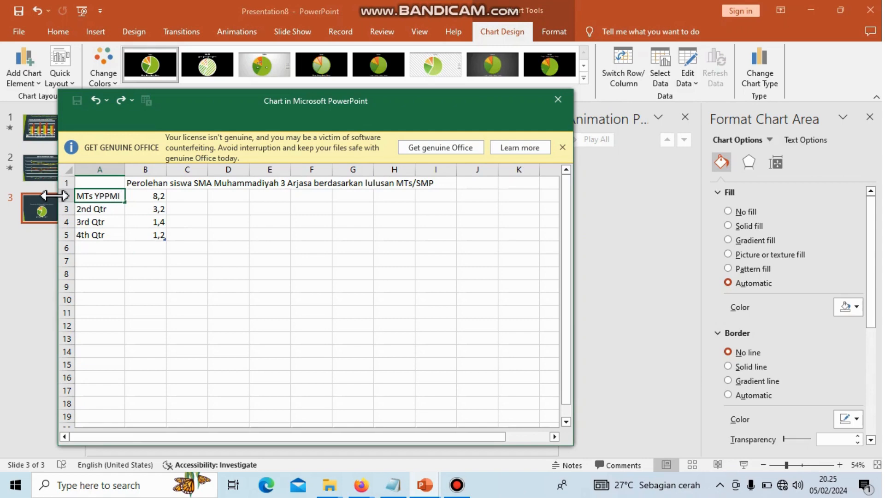
{"action": "left_click", "coordinate": [101, 209]}
{"action": "double_click", "coordinate": [101, 209]}
{"action": "left_click_drag", "start_coordinate": [111, 209], "coordinate": [64, 212]}
{"action": "type", "text": "S"}
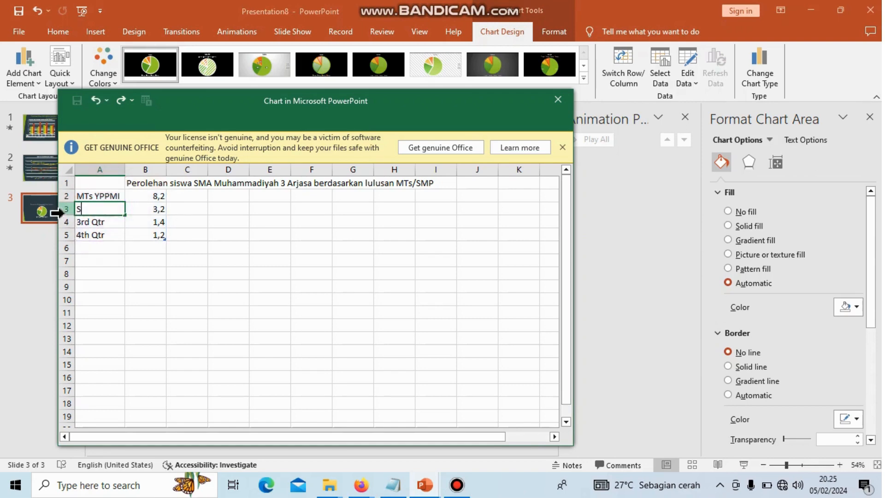
{"action": "type", "text": "MP 1 Arjasa"}
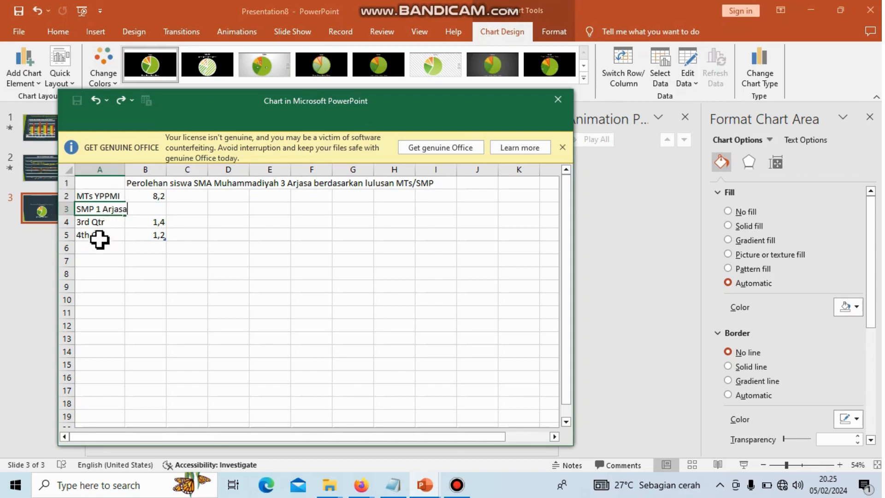
Rename the third category in the data sheet to "SMP 2 Arjasa"
{"action": "left_click", "coordinate": [101, 220]}
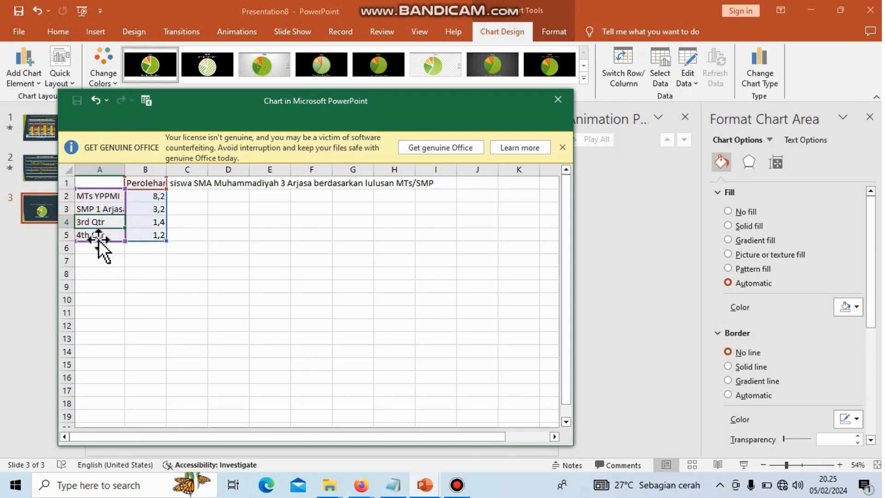
{"action": "type", "text": "Ra"}
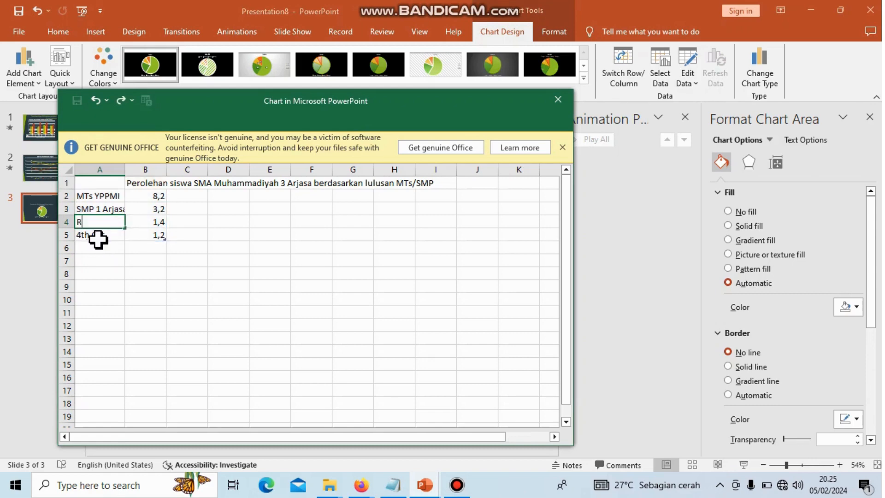
{"action": "key", "text": "BackSpace"}
{"action": "type", "text": "SMP 1 Arjasa"}
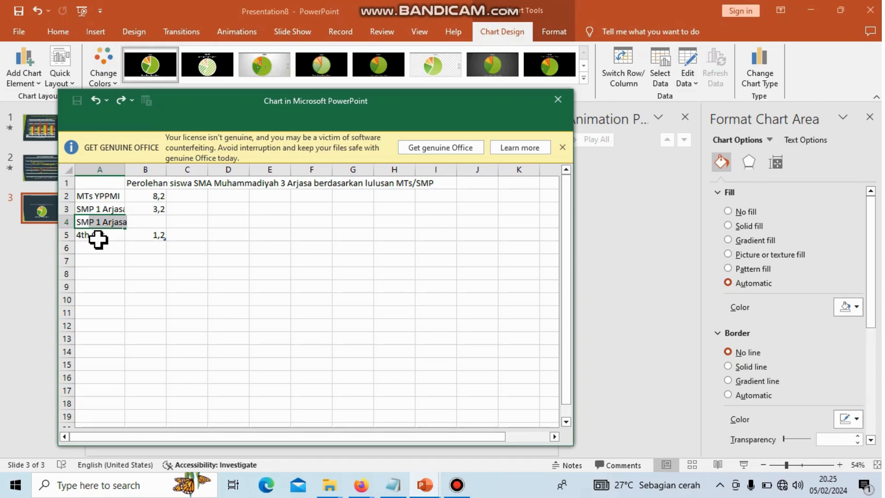
{"action": "left_click_drag", "start_coordinate": [102, 222], "coordinate": [124, 221]}
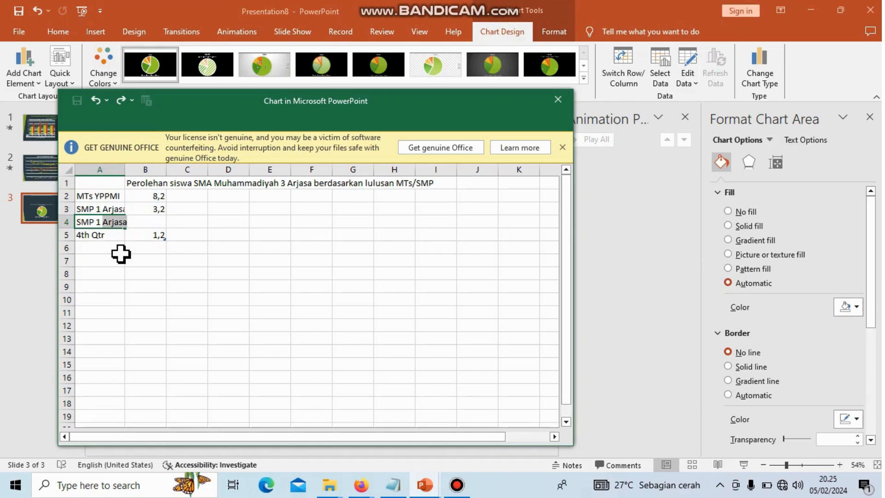
{"action": "key", "text": "BackSpace"}
{"action": "key", "text": "BackSpace"}
{"action": "key", "text": "BackSpace"}
{"action": "type", "text": "2 Arjasa"}
Rename the fourth category in the data sheet to "SMP Raudatul Muhibbin"
{"action": "left_click", "coordinate": [112, 235]}
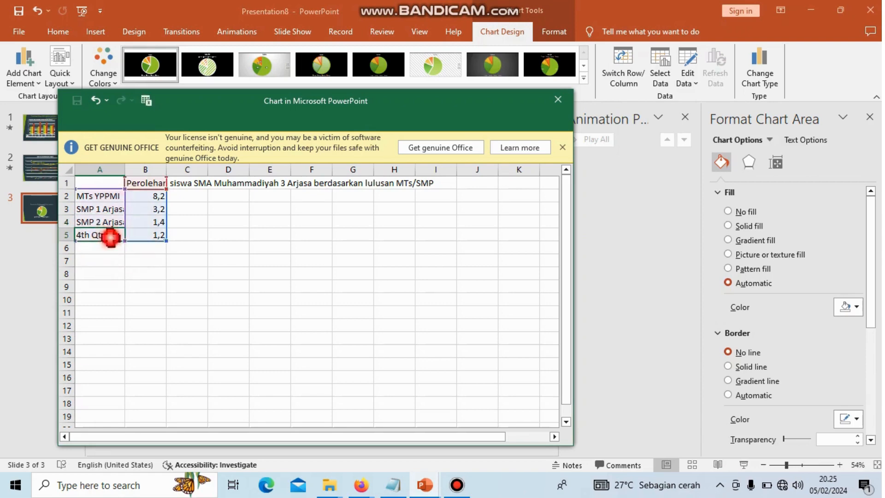
{"action": "double_click", "coordinate": [111, 236]}
{"action": "left_click_drag", "start_coordinate": [111, 237], "coordinate": [67, 240]}
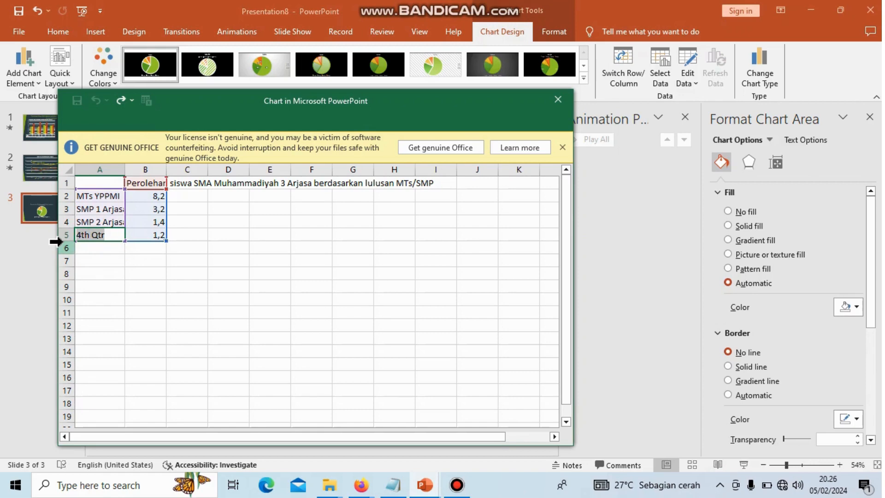
{"action": "type", "text": "SMP "}
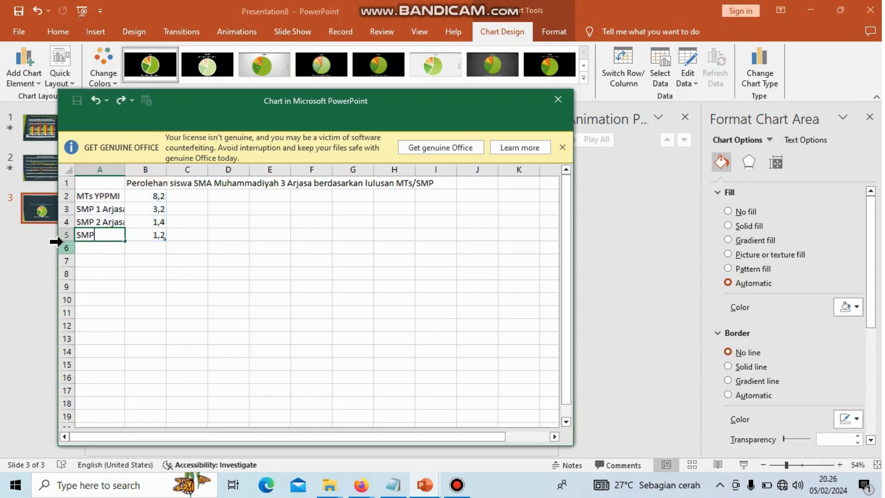
{"action": "type", "text": "Raudatul Muhi"}
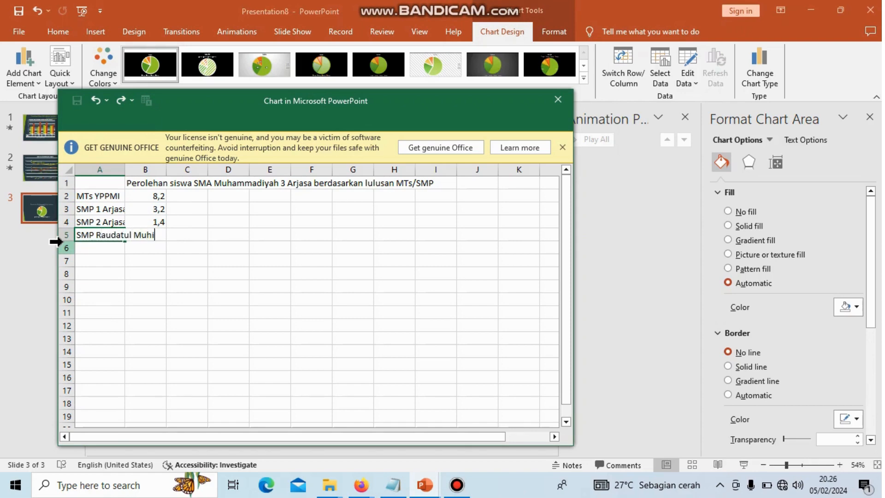
{"action": "type", "text": "bbin"}
{"action": "left_click", "coordinate": [174, 302]}
Copy the "SMP Raudatul Muhibbin" row with its value into rows 6 and 7 of the data sheet
{"action": "left_click", "coordinate": [83, 234]}
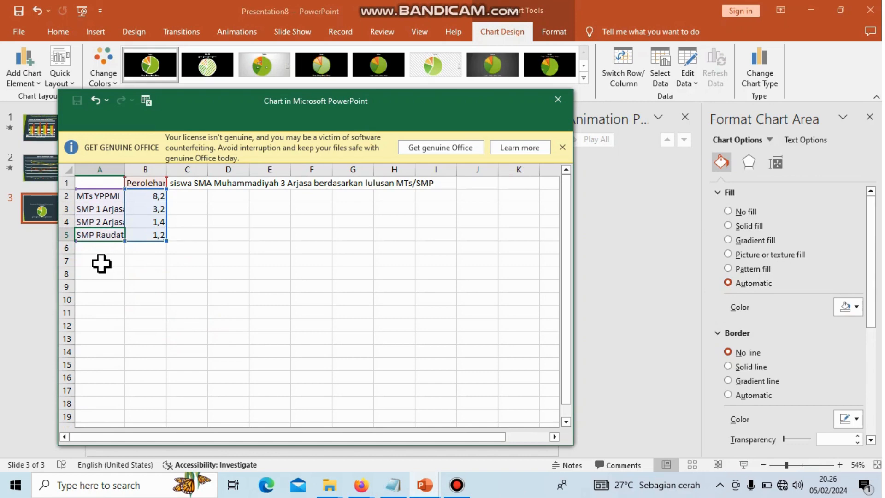
{"action": "left_click", "coordinate": [92, 236]}
{"action": "key", "text": "ctrl+c"}
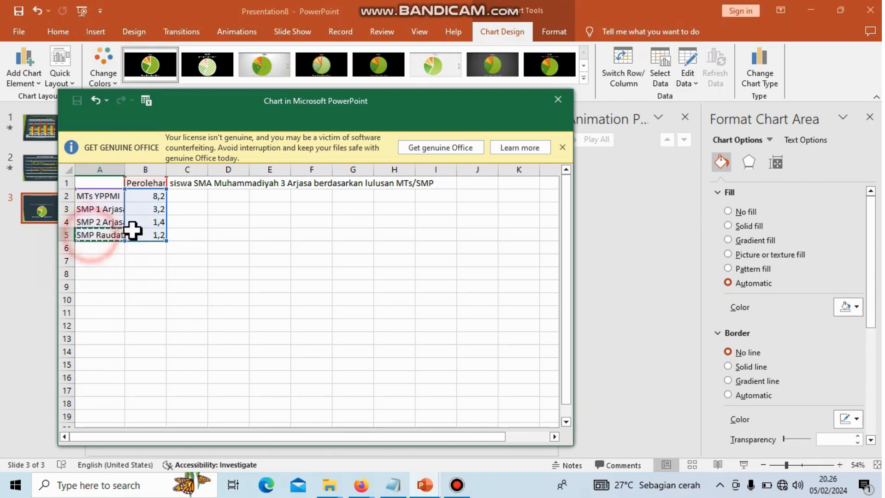
{"action": "left_click_drag", "start_coordinate": [133, 230], "coordinate": [164, 231]}
{"action": "key", "text": "ctrl+c"}
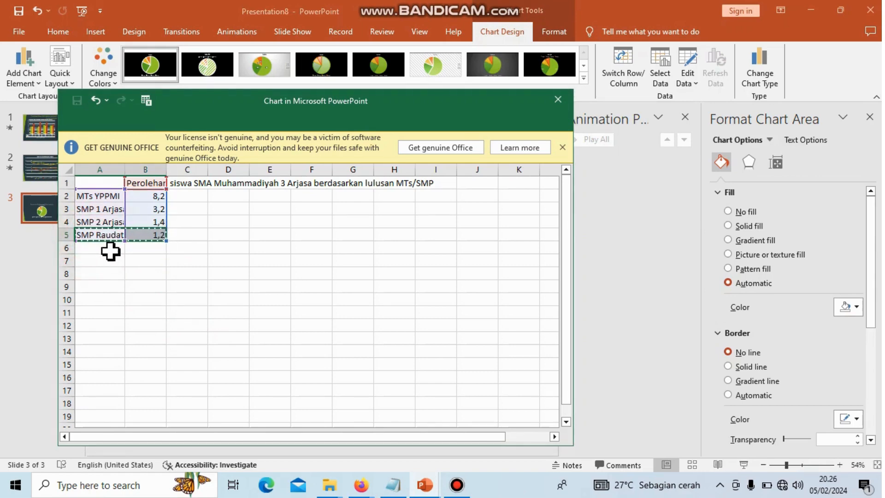
{"action": "left_click", "coordinate": [89, 248]}
{"action": "key", "text": "ctrl+v"}
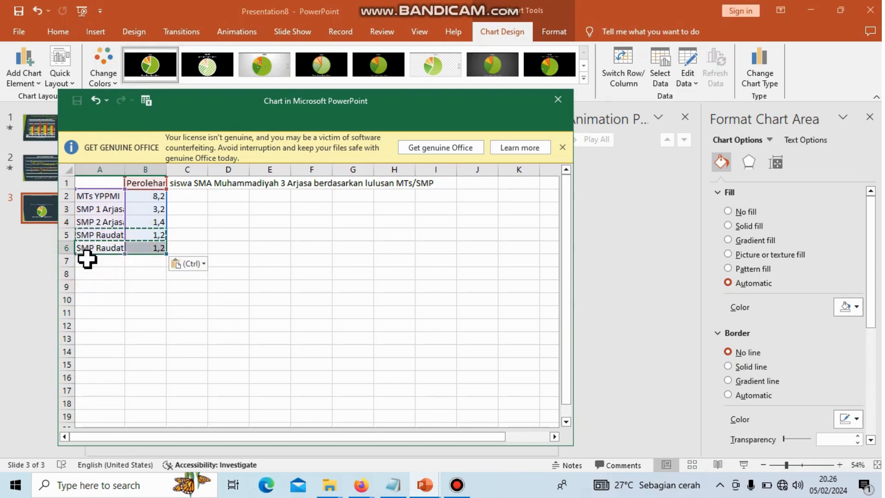
{"action": "left_click", "coordinate": [87, 260]}
{"action": "key", "text": "ctrl+v"}
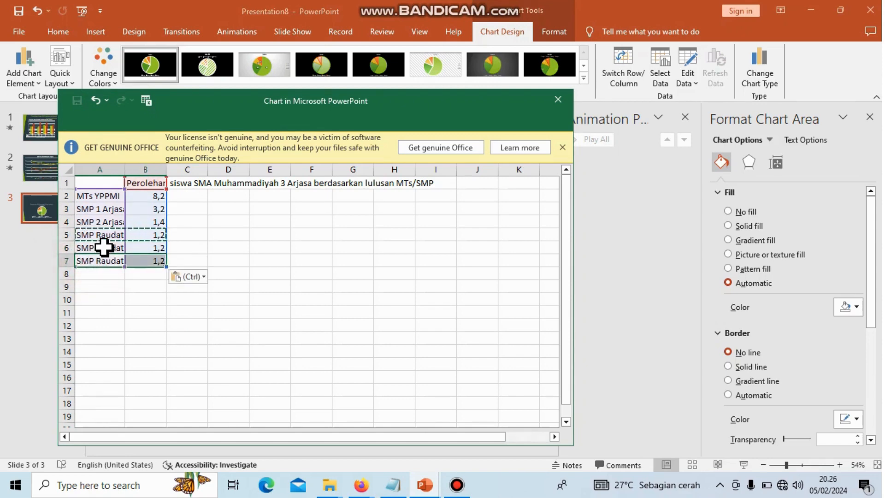
Replace the copied category name in cell A6 with "Mts Alhidayah"
{"action": "double_click", "coordinate": [103, 247]}
{"action": "left_click_drag", "start_coordinate": [99, 244], "coordinate": [200, 252]}
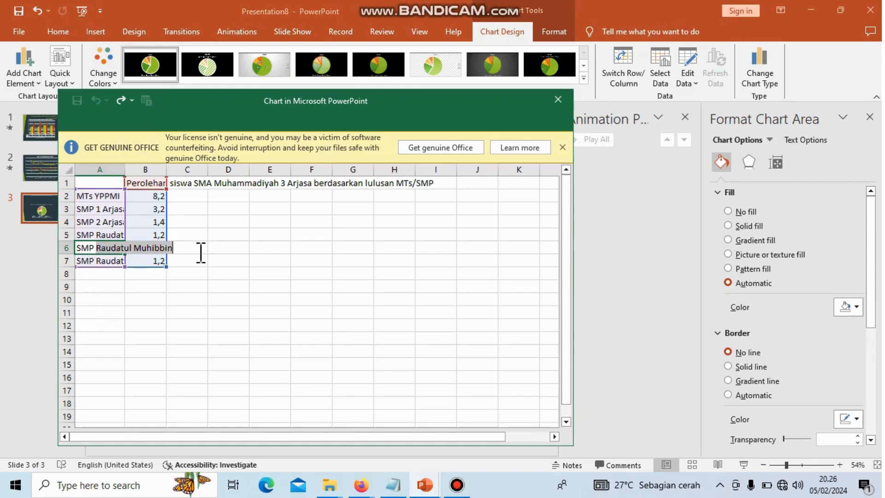
{"action": "key", "text": "BackSpace"}
{"action": "key", "text": "BackSpace"}
{"action": "key", "text": "BackSpace"}
{"action": "key", "text": "BackSpace"}
{"action": "key", "text": "BackSpace"}
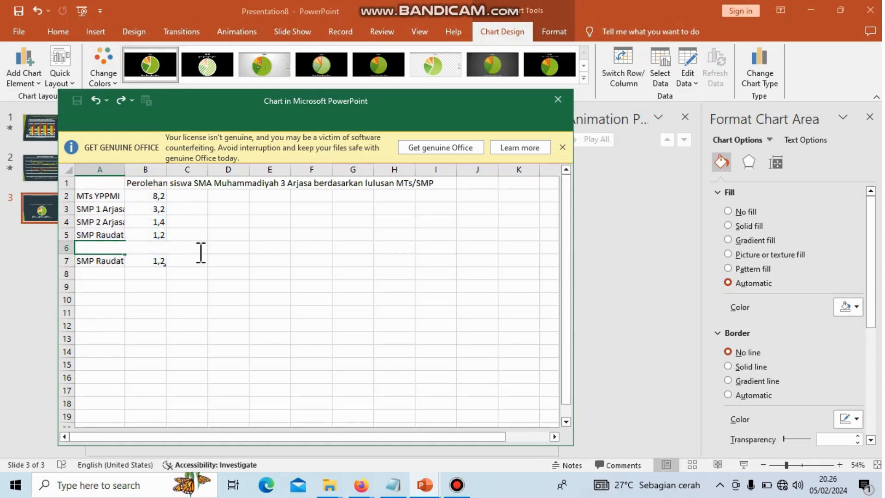
{"action": "type", "text": "Mts"}
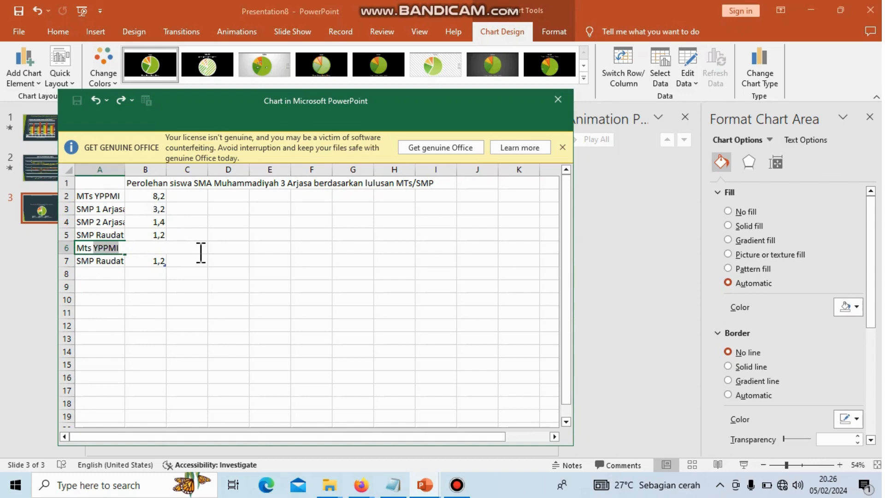
{"action": "type", "text": " Alhia"}
{"action": "key", "text": "BackSpace"}
{"action": "type", "text": "dayah"}
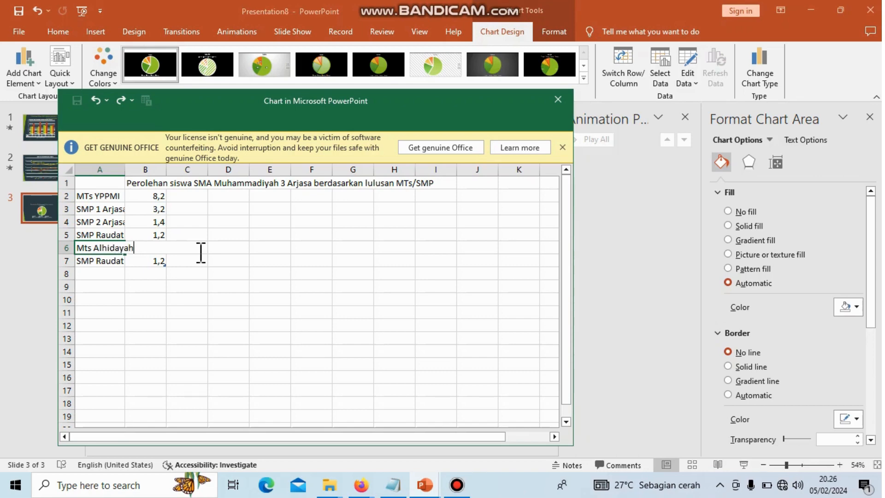
Replace the copied category name in cell A7 with "Mts Mambaul Ulum"
{"action": "left_click", "coordinate": [101, 261]}
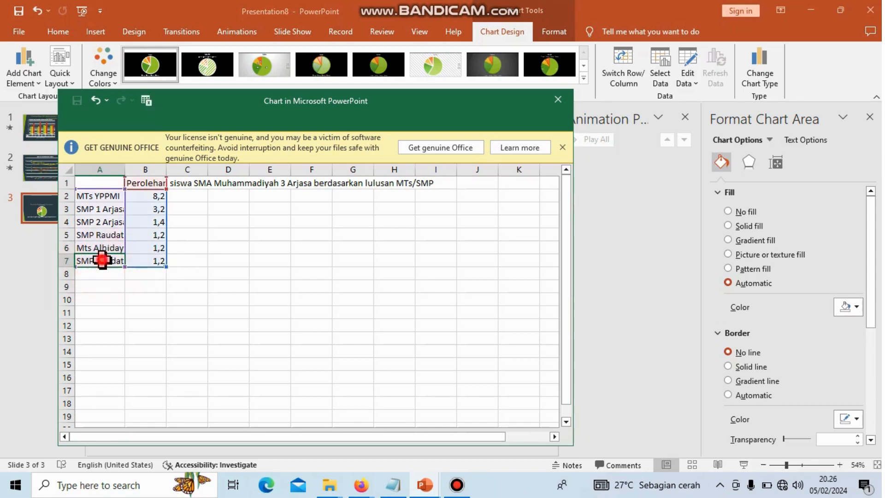
{"action": "key", "text": "ctrl+z"}
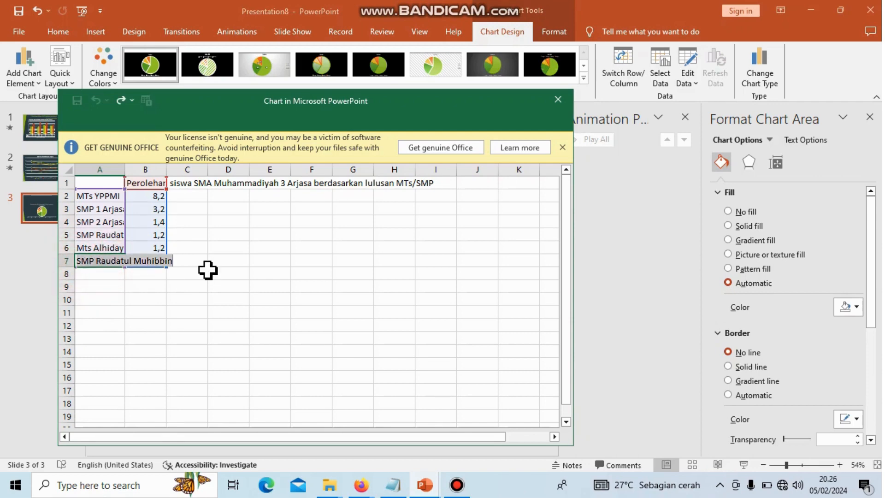
{"action": "type", "text": "Mts "}
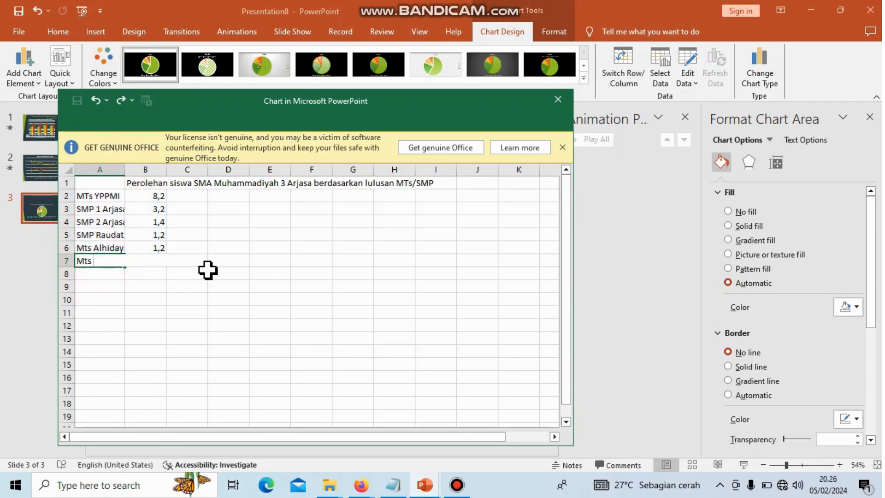
{"action": "type", "text": "Mam"}
{"action": "type", "text": "baul Ul"}
{"action": "type", "text": "i"}
{"action": "type", "text": "um"}
Add a seventh category named "Mts Al Wathaniyah" in cell A8
{"action": "left_click", "coordinate": [95, 276]}
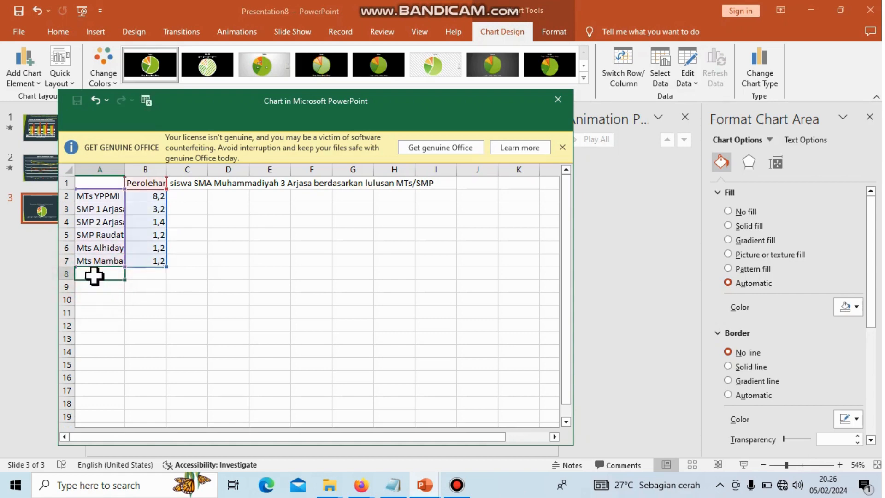
{"action": "type", "text": "Mts"}
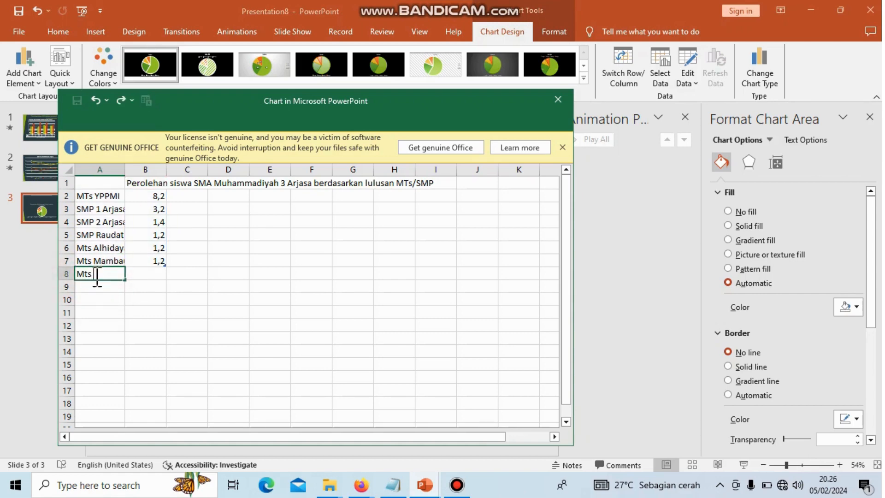
{"action": "type", "text": " Al"}
{"action": "key", "text": "BackSpace"}
{"action": "type", "text": "Wathaniyah"}
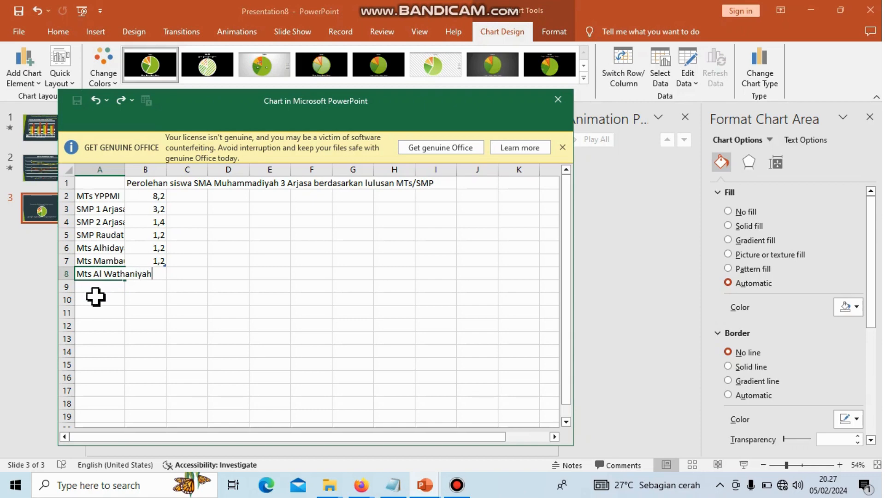
{"action": "left_click", "coordinate": [95, 286]}
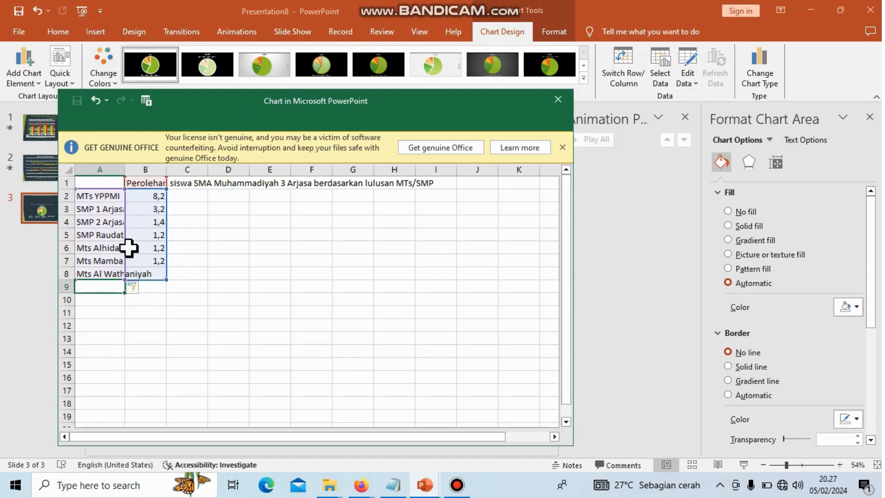
Set the values of the first four schools in cells B2 to B5 to 50, 10, 8 and 4
{"action": "left_click", "coordinate": [157, 198]}
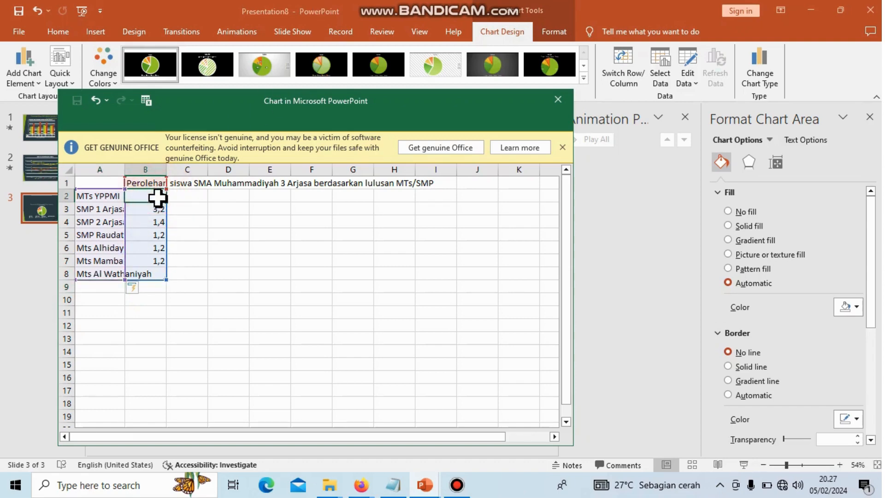
{"action": "type", "text": "50"}
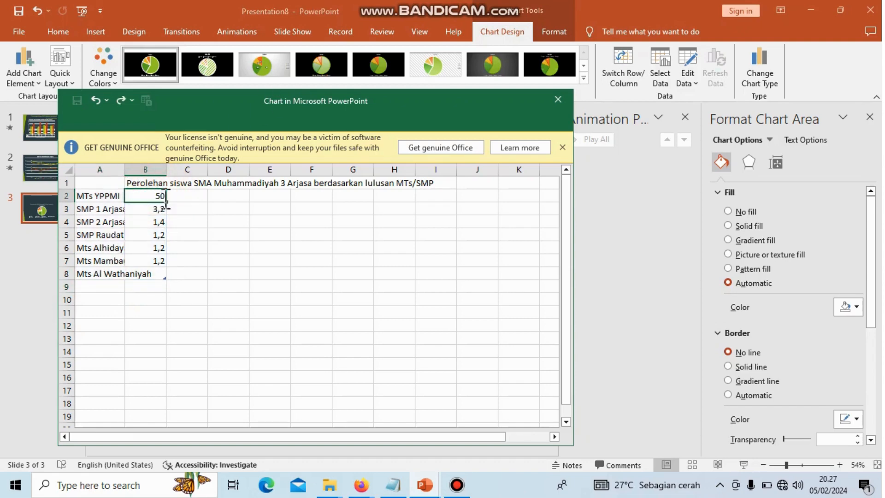
{"action": "key", "text": "Return"}
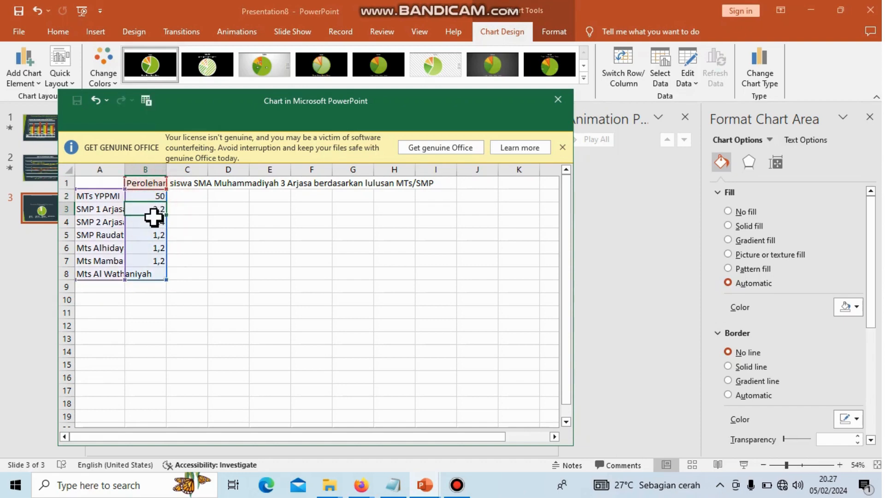
{"action": "type", "text": "10"}
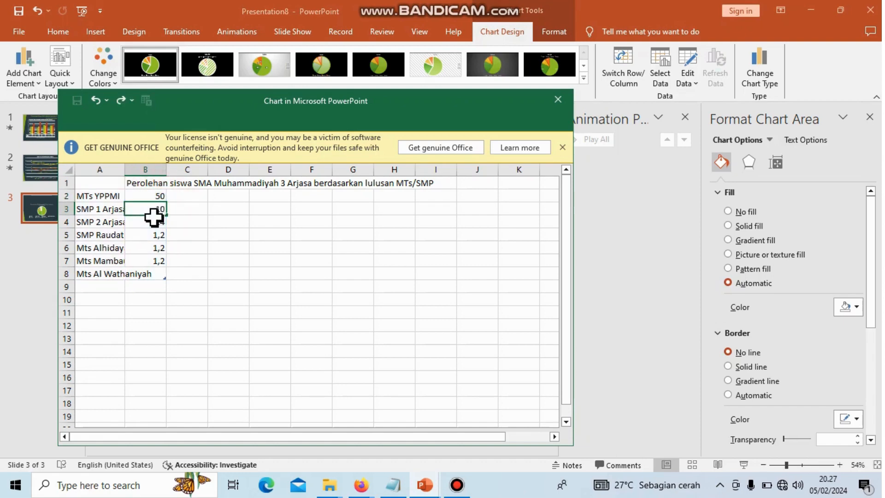
{"action": "key", "text": "Return"}
{"action": "type", "text": "8"}
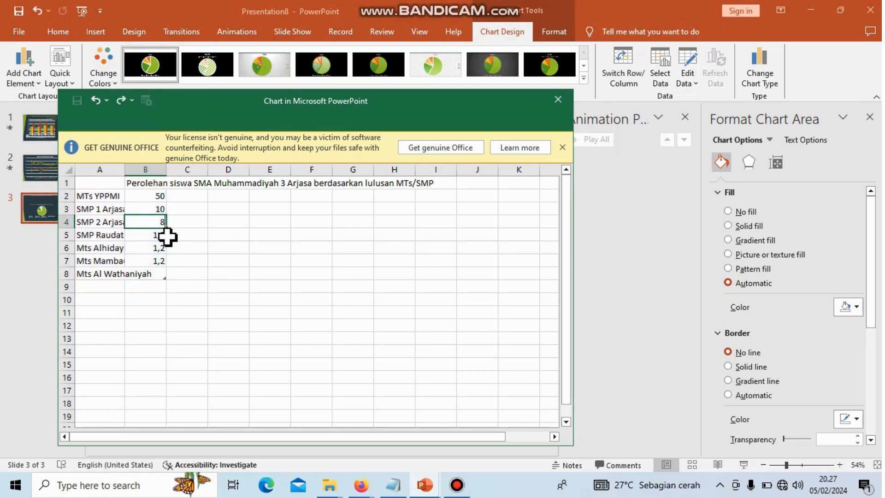
{"action": "key", "text": "Return"}
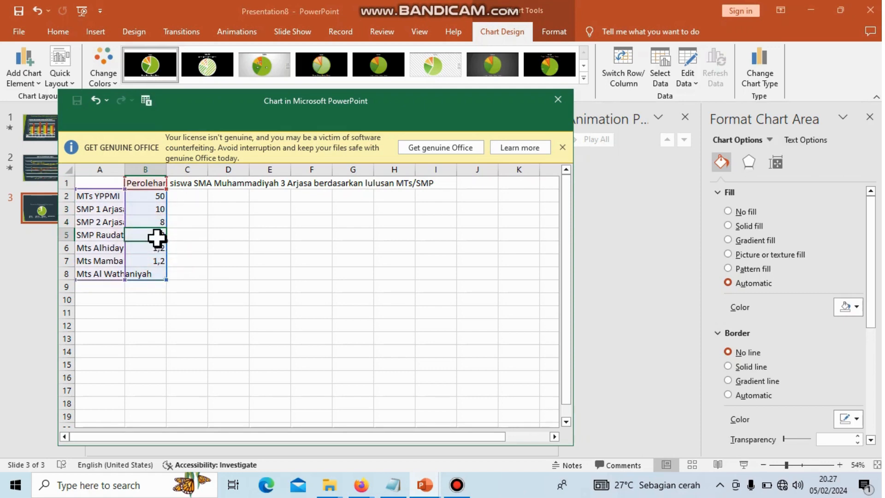
{"action": "type", "text": "4"}
{"action": "key", "text": "Return"}
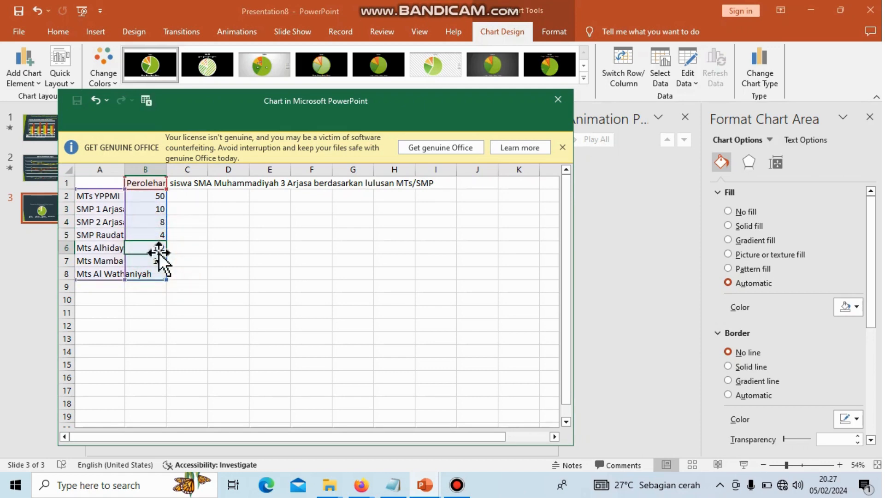
Set the values of the last three schools in cells B6 to B8 to 3, 5 and 3
{"action": "type", "text": "3"}
{"action": "key", "text": "Return"}
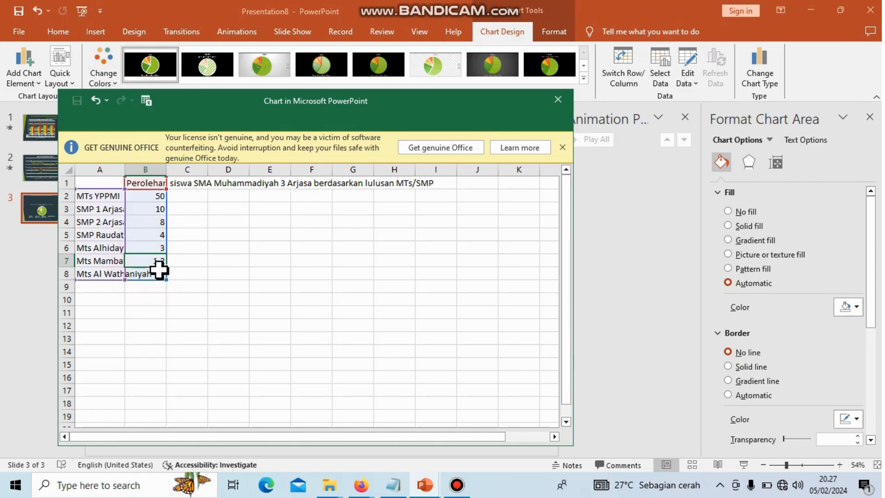
{"action": "type", "text": "5"}
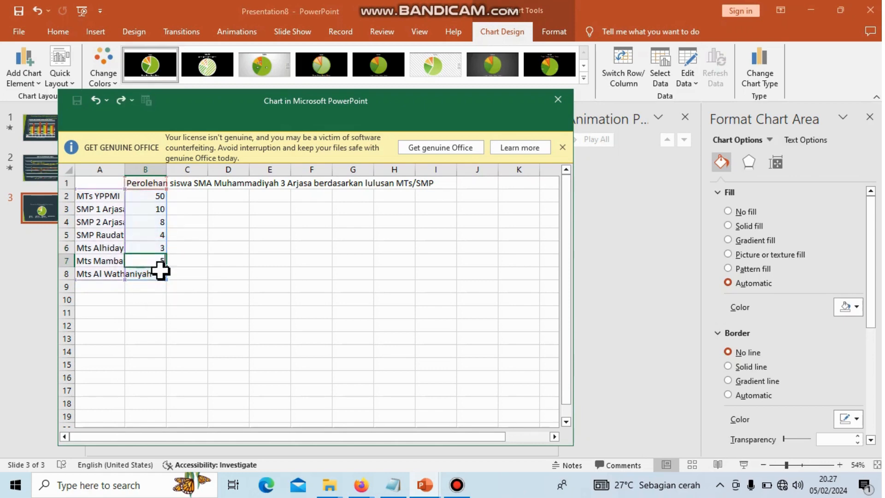
{"action": "key", "text": "Return"}
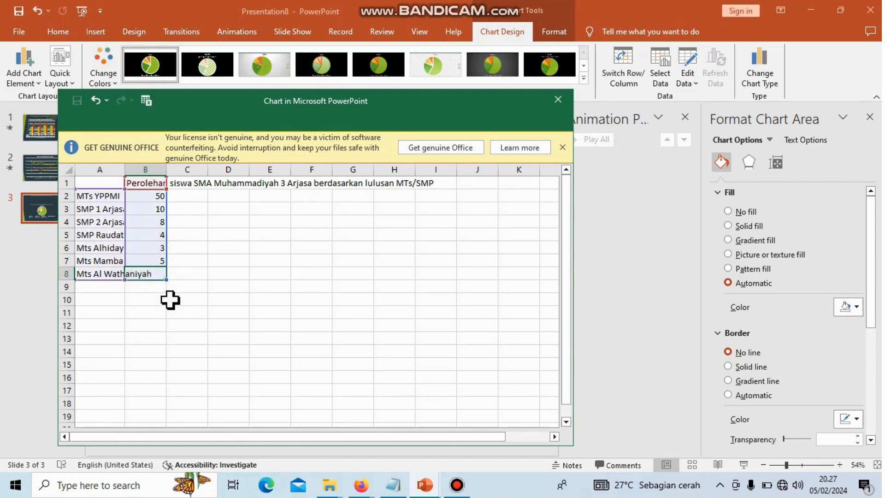
{"action": "type", "text": "3"}
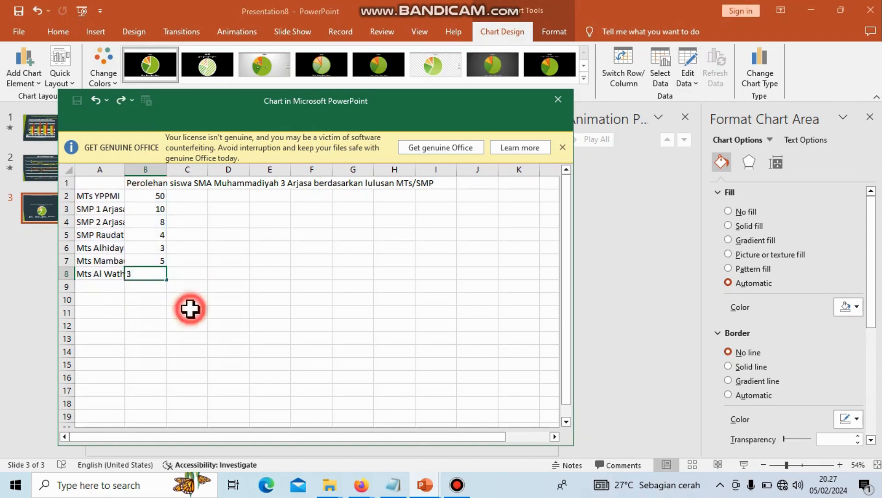
{"action": "left_click", "coordinate": [187, 311]}
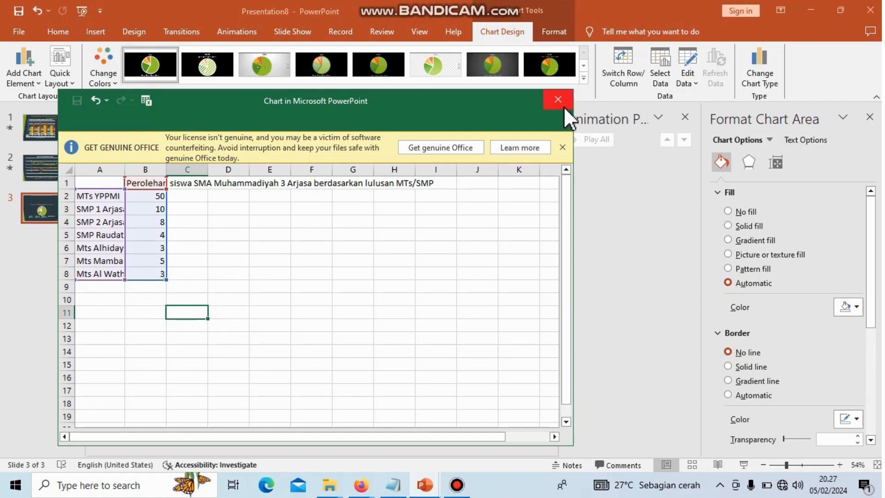
Close the chart's data sheet and return to the pie chart slide
{"action": "left_click", "coordinate": [203, 273]}
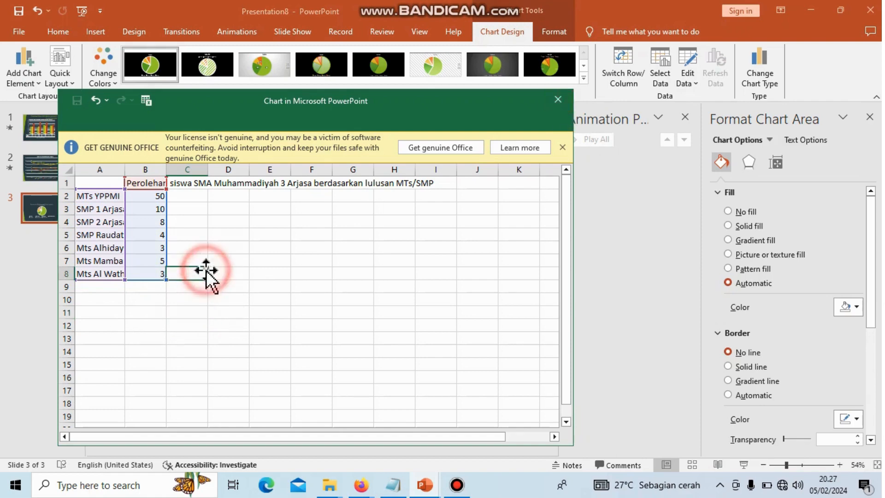
{"action": "left_click", "coordinate": [195, 351]}
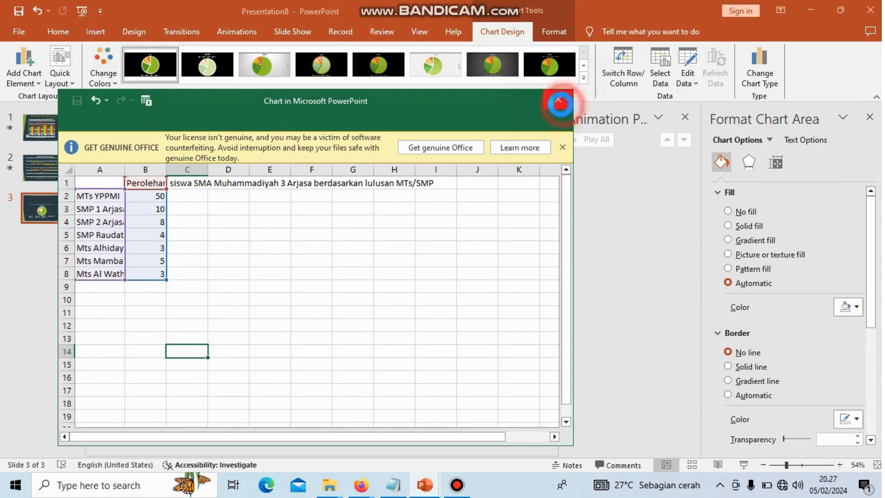
{"action": "left_click", "coordinate": [558, 100]}
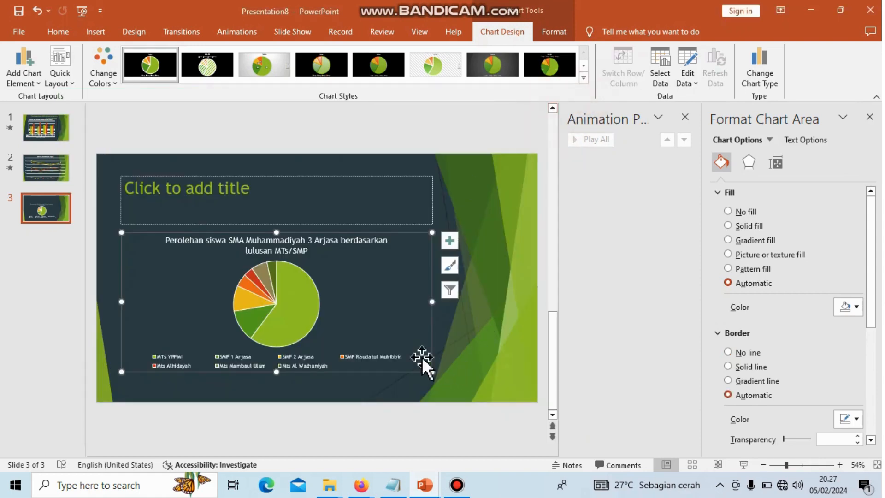
Delete the empty title placeholder above the pie chart on slide 3 and select the chart
{"action": "left_click", "coordinate": [301, 304]}
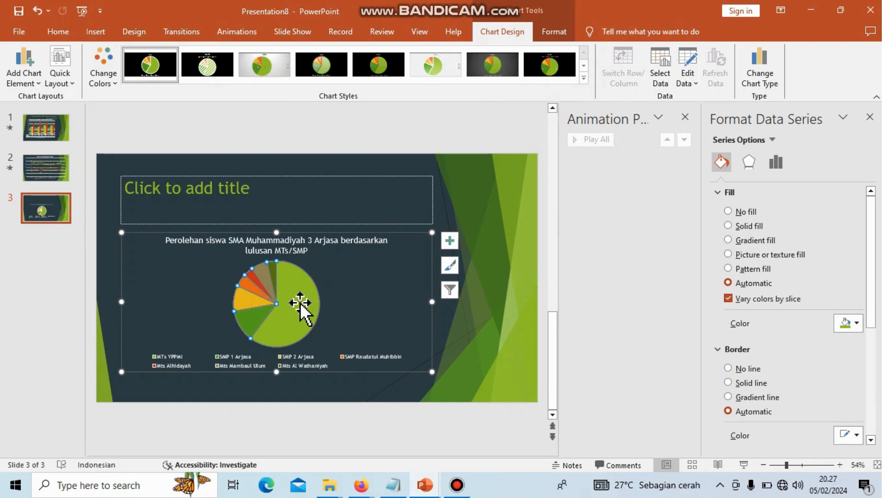
{"action": "left_click", "coordinate": [348, 187]}
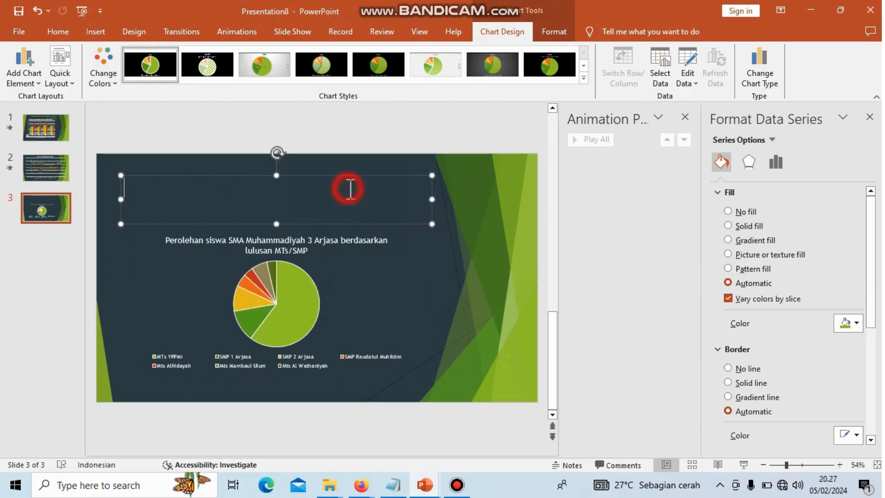
{"action": "left_click", "coordinate": [356, 200]}
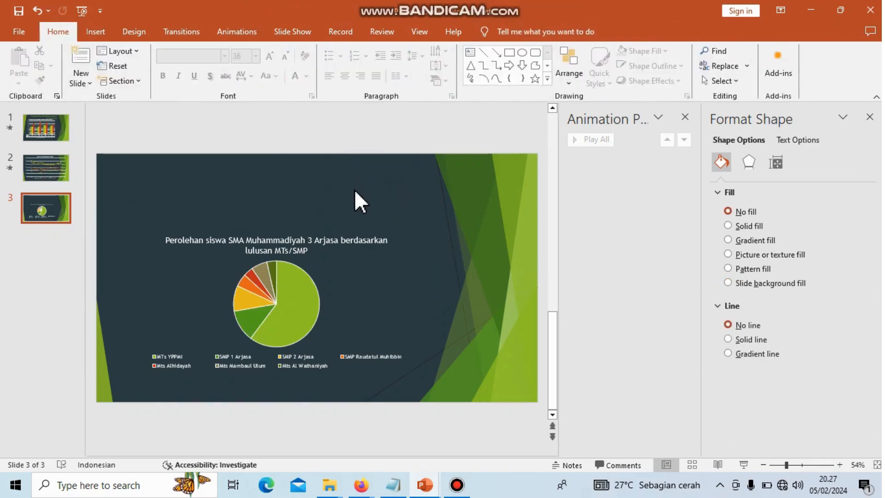
{"action": "left_click", "coordinate": [337, 271]}
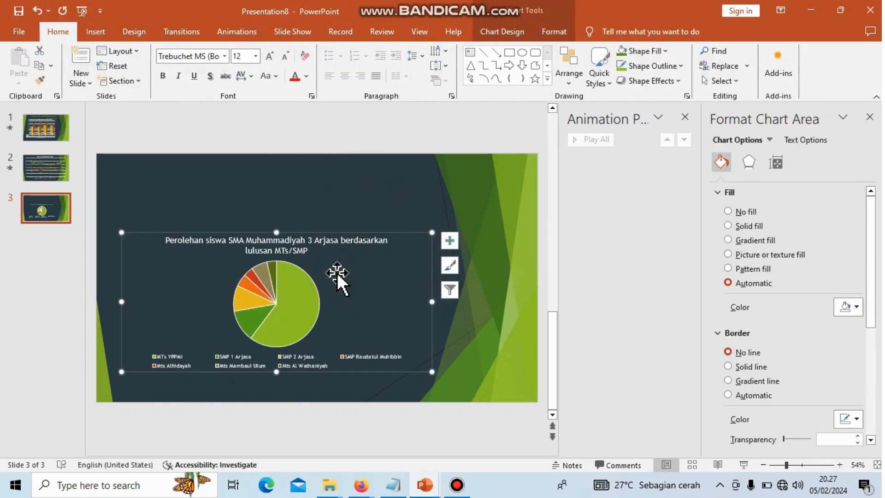